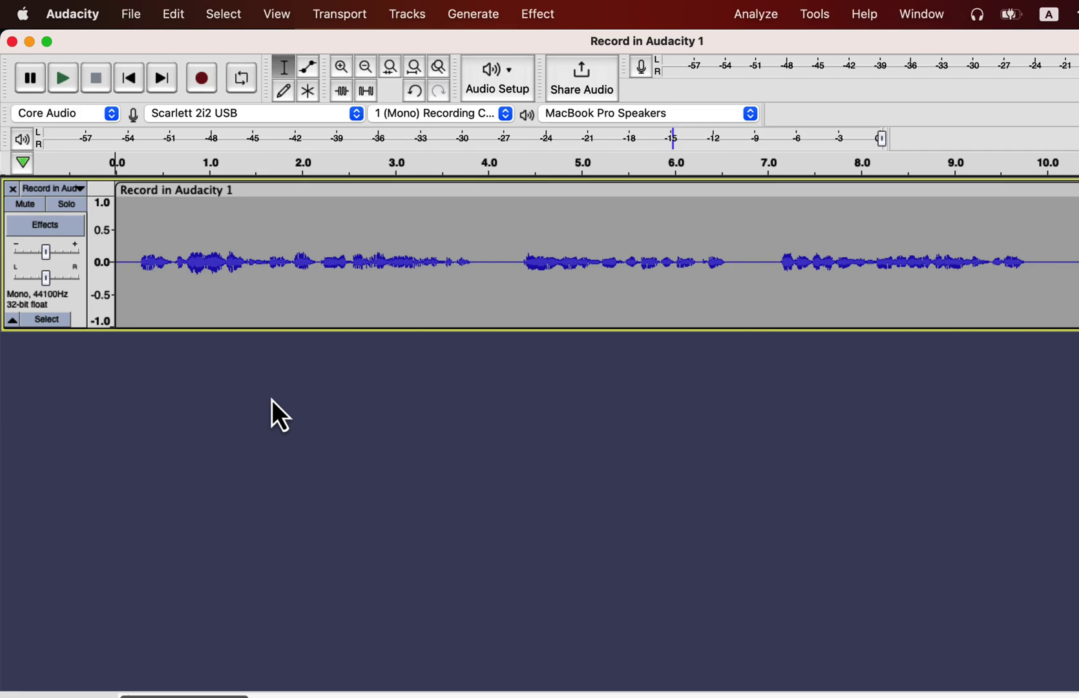
- Duplicate the voice track, mute the copy and rename its clip 'Original'
{"action": "double_click", "coordinate": [250, 237]}
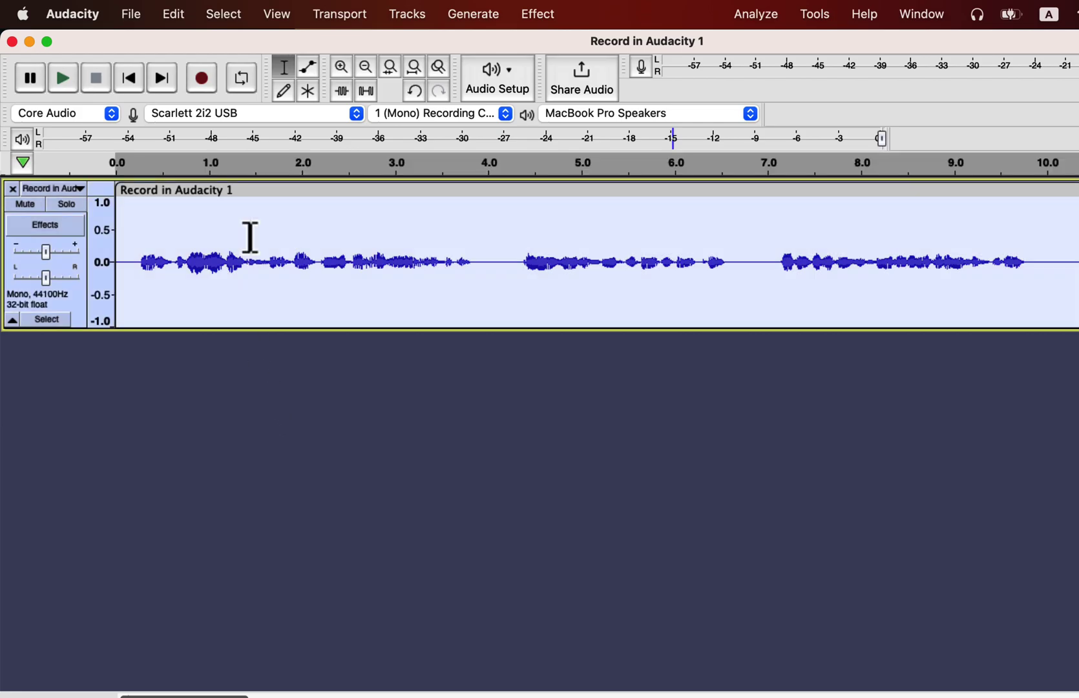
{"action": "key", "text": "super+d"}
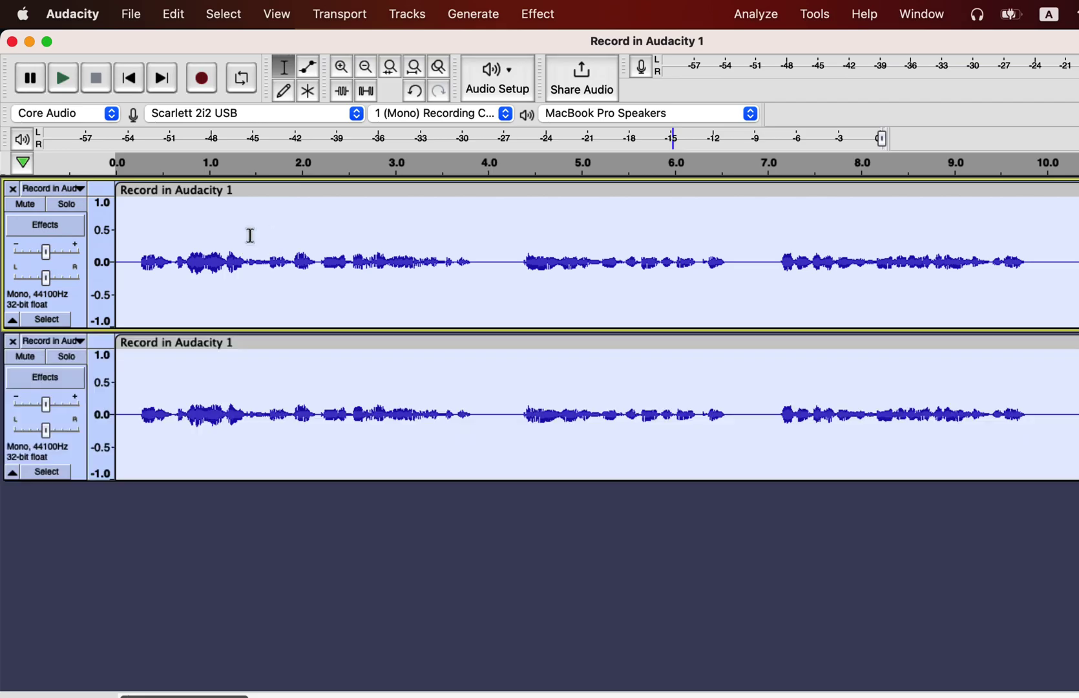
{"action": "left_click", "coordinate": [28, 360]}
{"action": "double_click", "coordinate": [208, 343]}
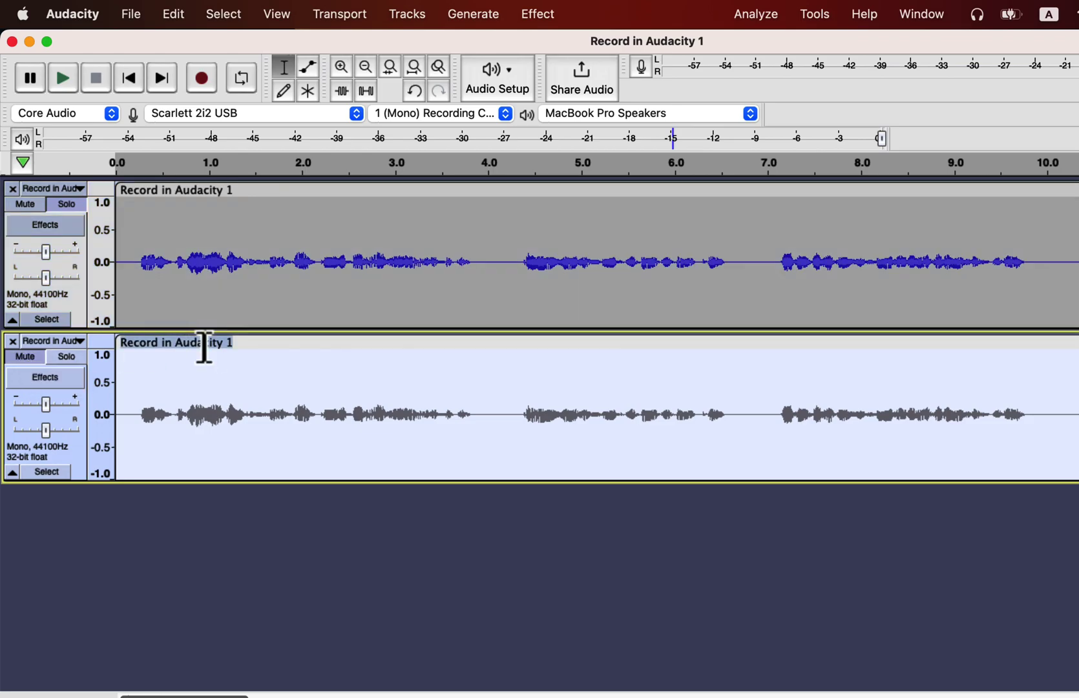
{"action": "type", "text": "O"}
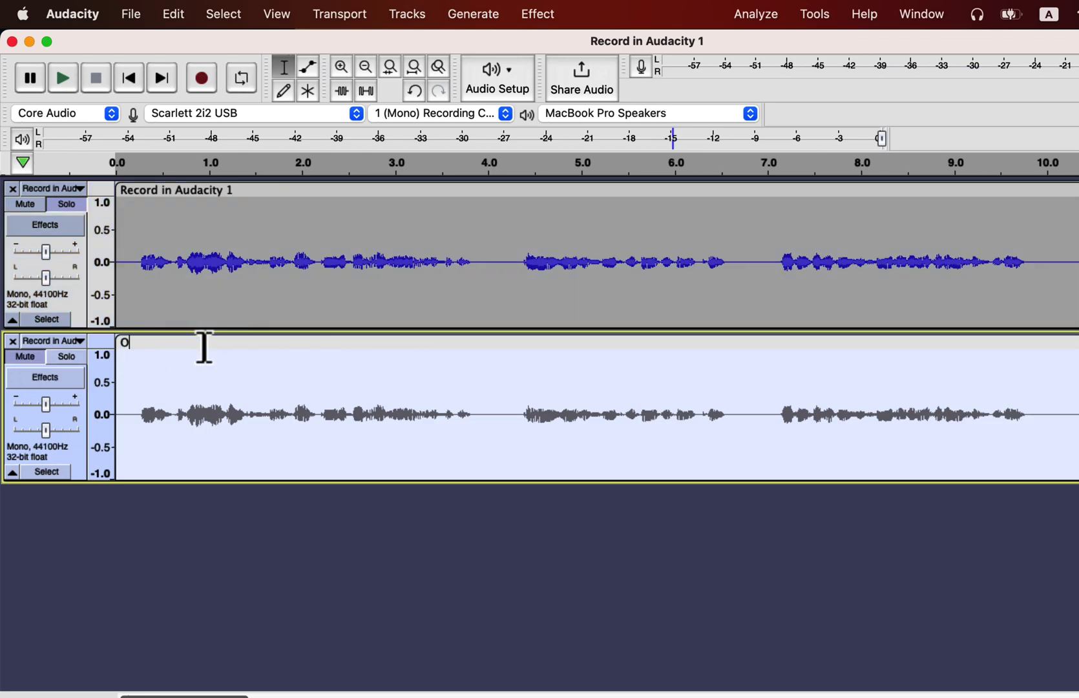
{"action": "type", "text": "riginal"}
{"action": "key", "text": "Return"}
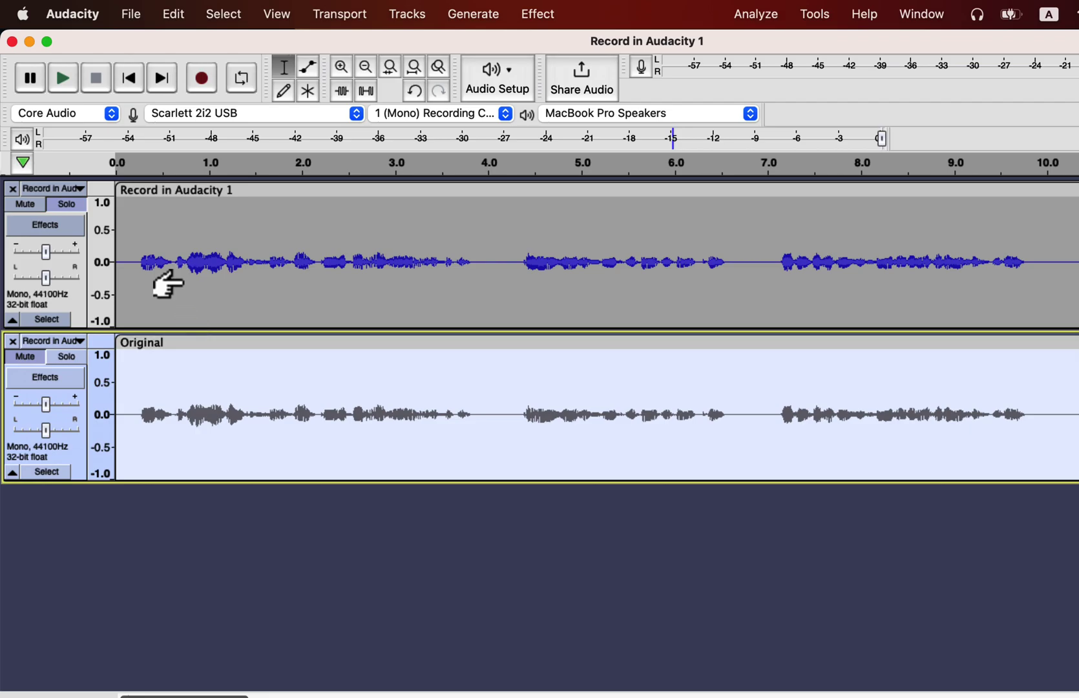
{"action": "left_click", "coordinate": [184, 285]}
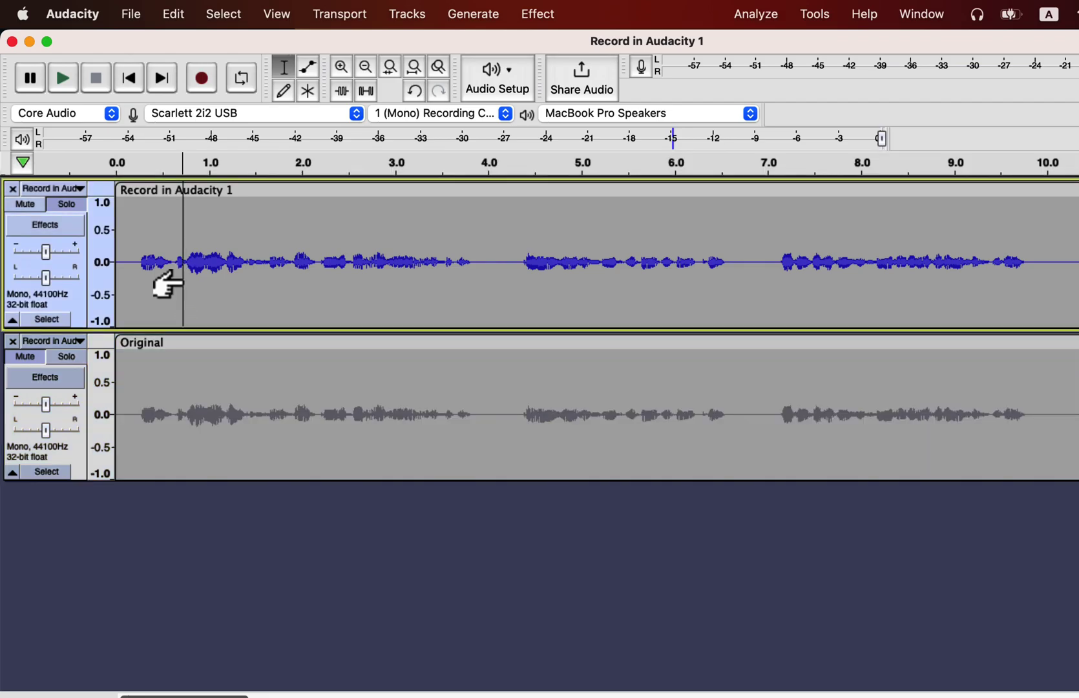
- Show the Realtime Effects panel for the top voice track without adding an effect yet
{"action": "left_click", "coordinate": [45, 225]}
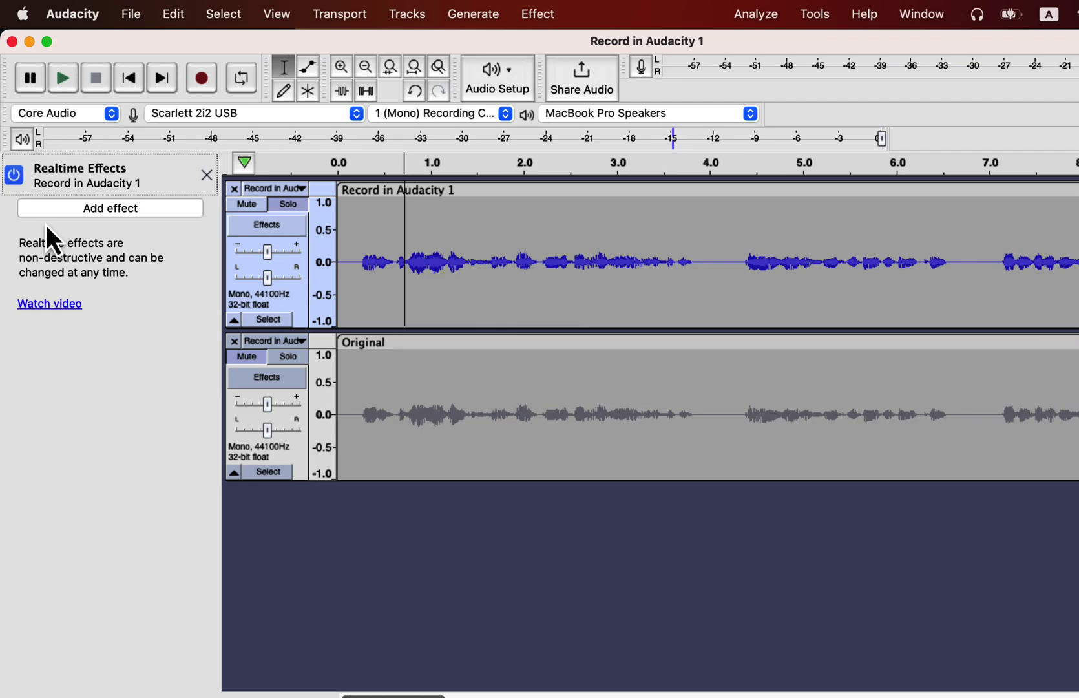
{"action": "left_click", "coordinate": [97, 208]}
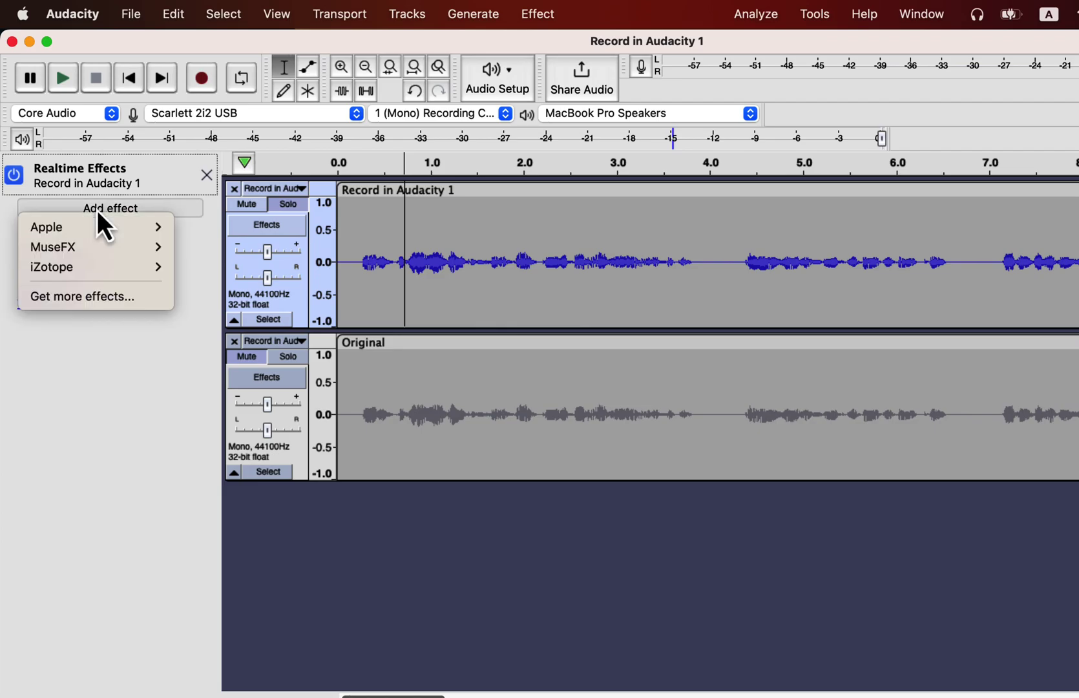
{"action": "mouse_move", "coordinate": [95, 253]}
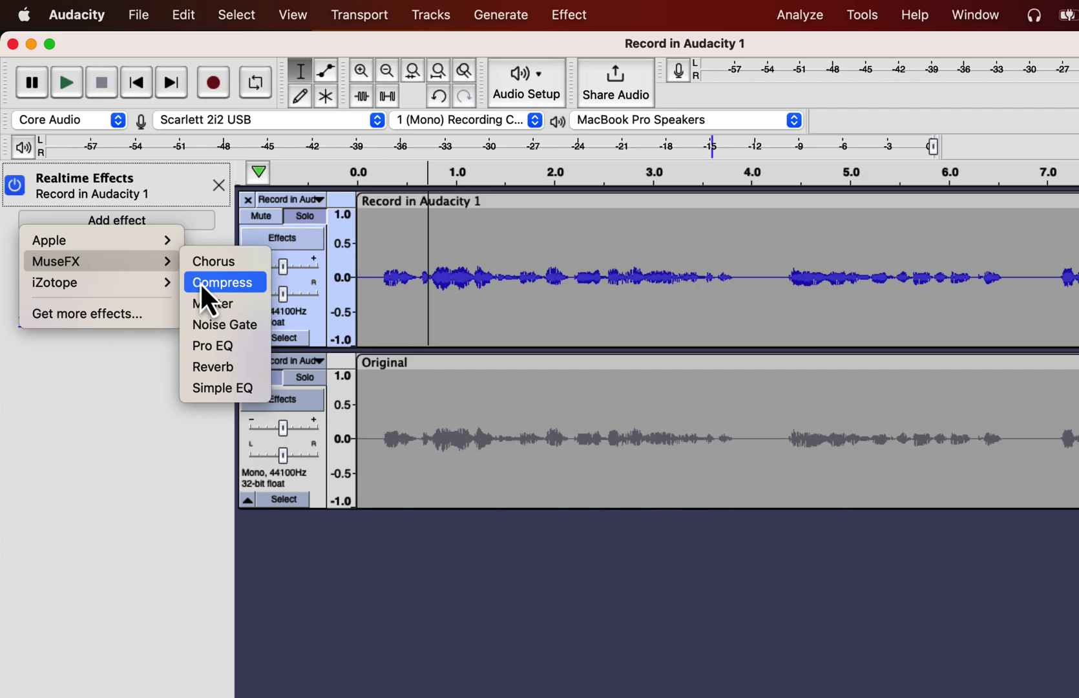
{"action": "left_click", "coordinate": [403, 272]}
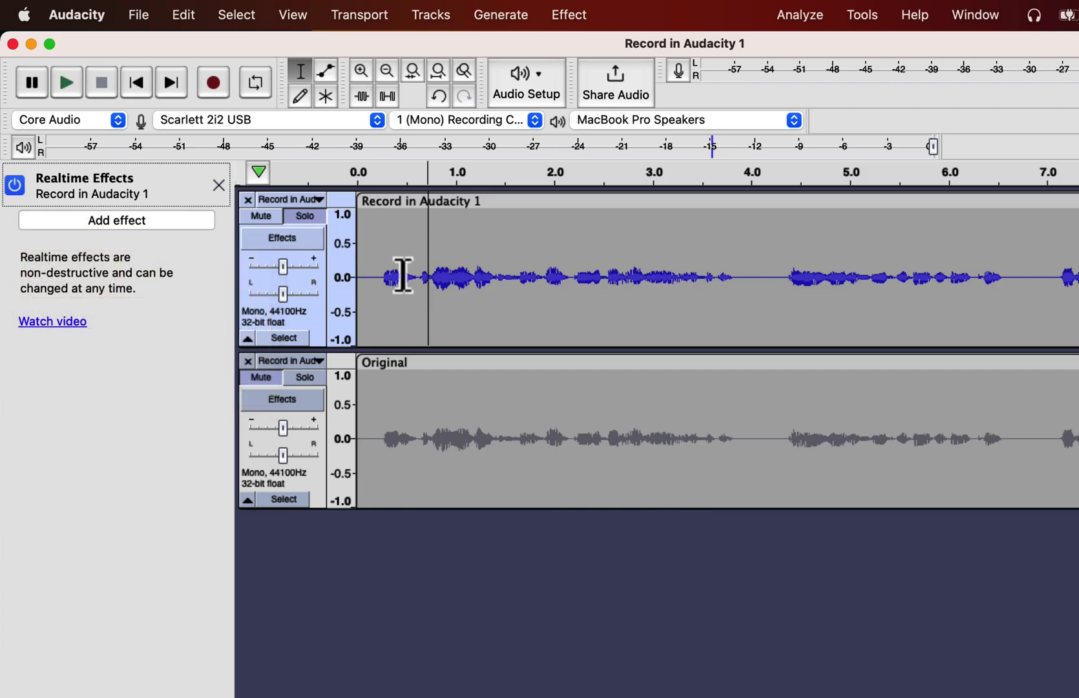
- Solo the Original track and play it from the start
{"action": "left_click", "coordinate": [304, 377]}
{"action": "left_click", "coordinate": [365, 402]}
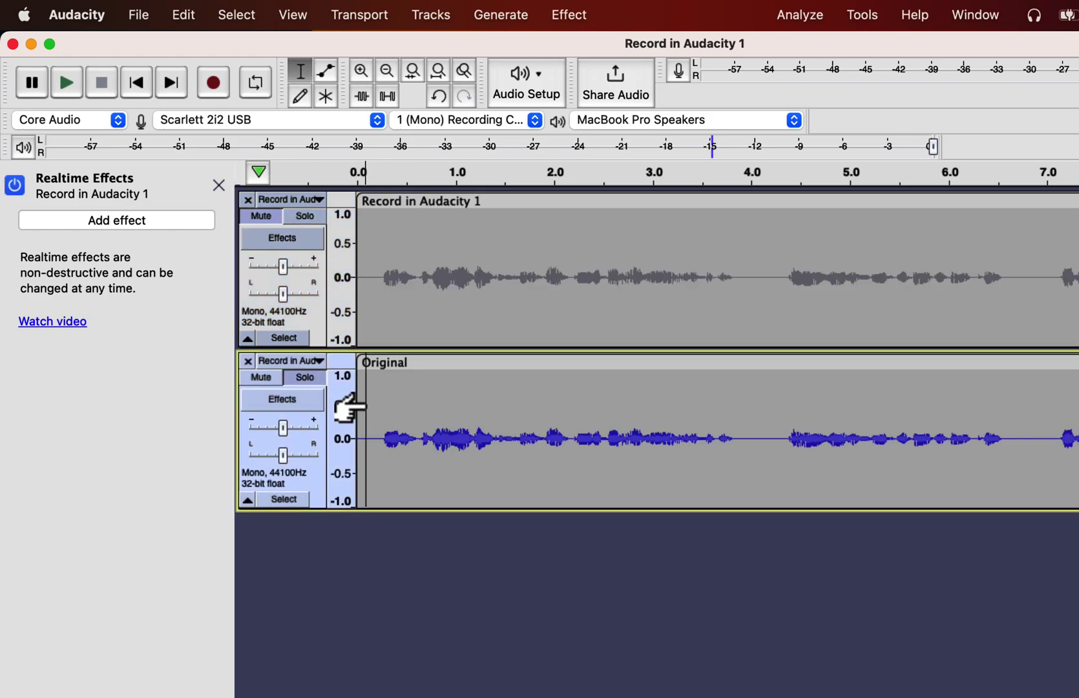
{"action": "key", "text": "space"}
- Select the top track and add MuseFX > Compress from the effect list
{"action": "left_click", "coordinate": [386, 231]}
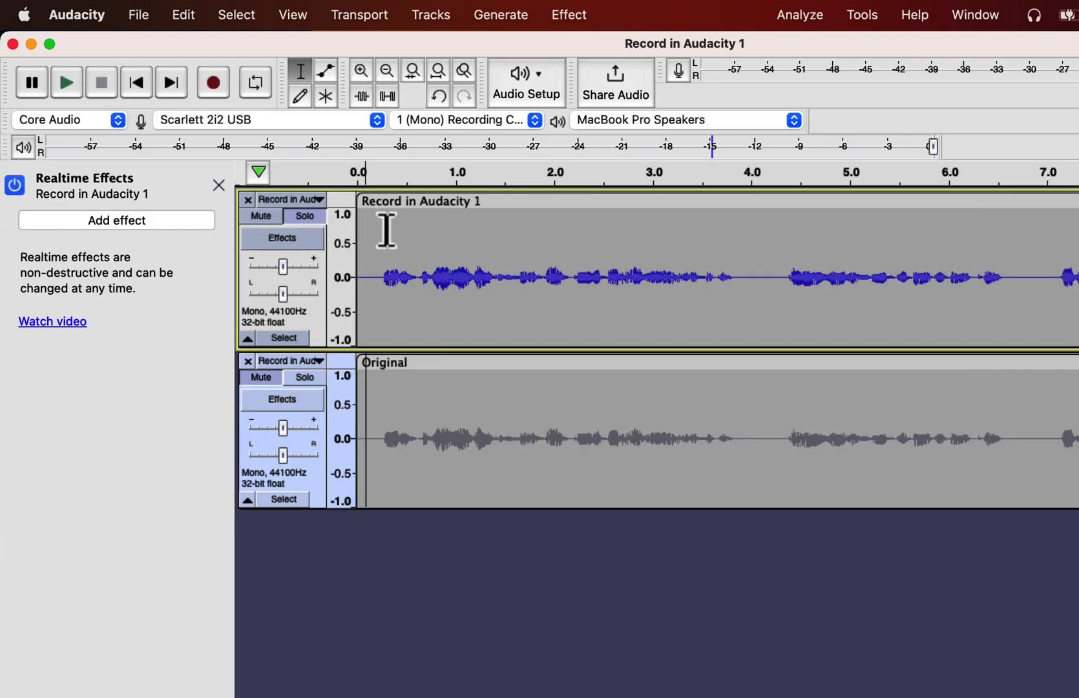
{"action": "left_click", "coordinate": [430, 246]}
{"action": "left_click", "coordinate": [146, 220]}
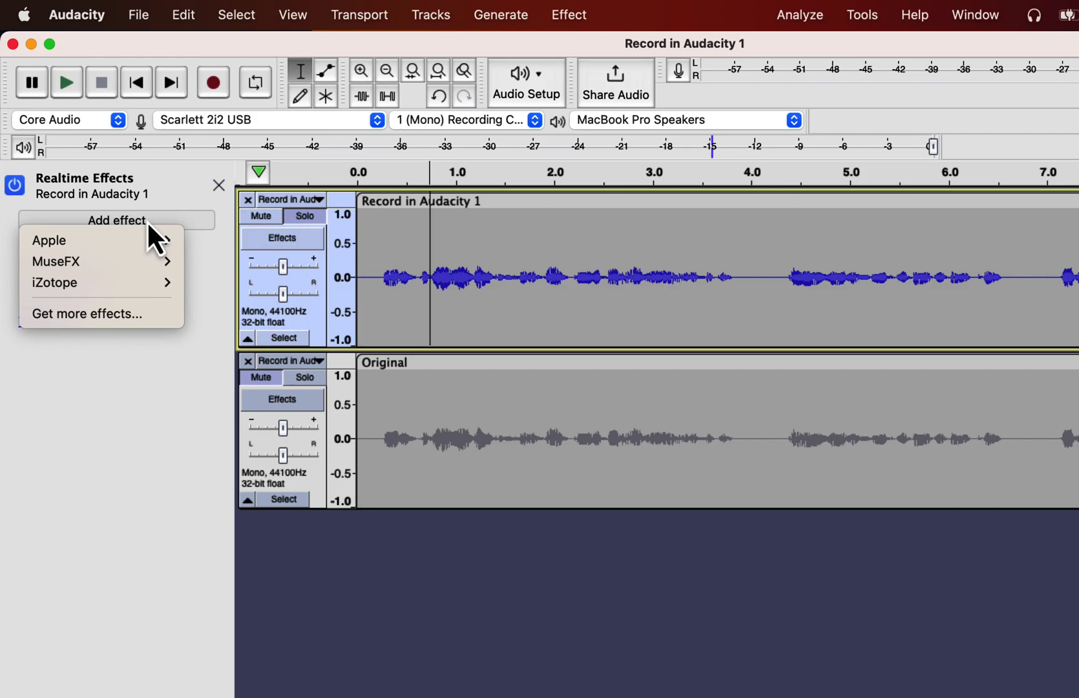
{"action": "mouse_move", "coordinate": [141, 257]}
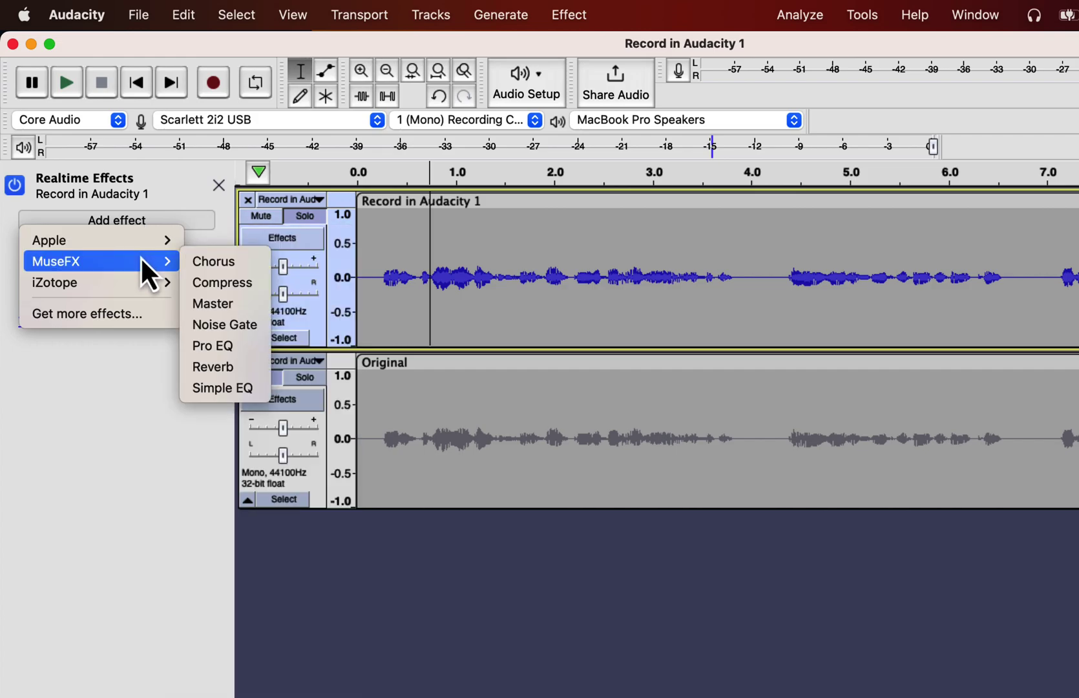
{"action": "left_click", "coordinate": [226, 290]}
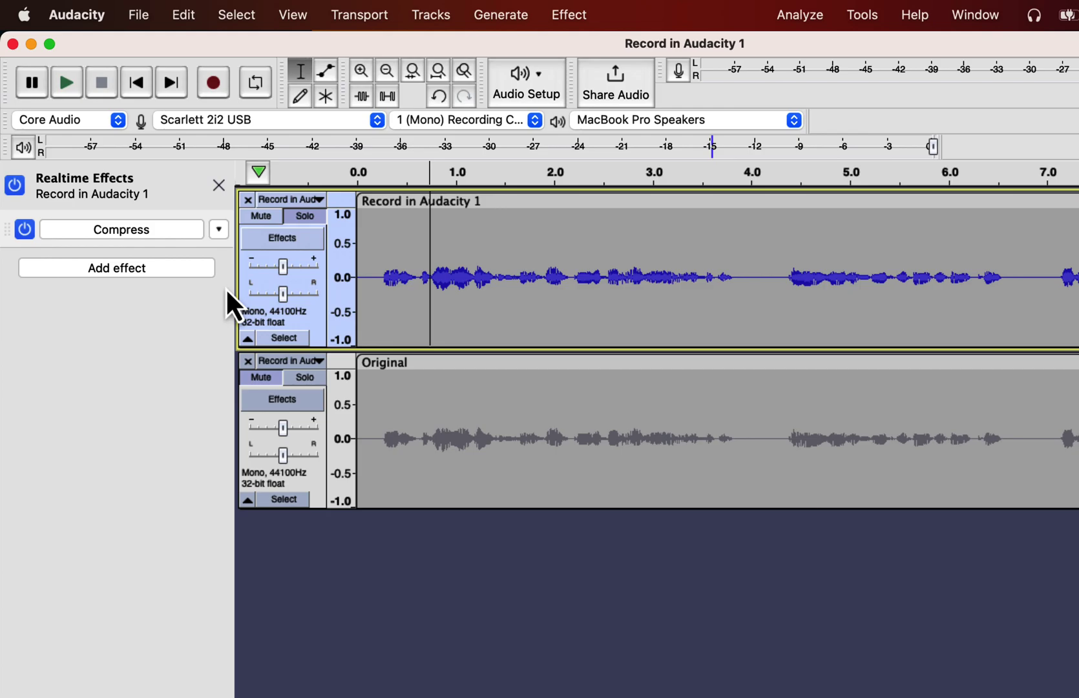
- Set Compress to Pop Vocals and tweak its amount knob while listening from the start
{"action": "left_click", "coordinate": [163, 231]}
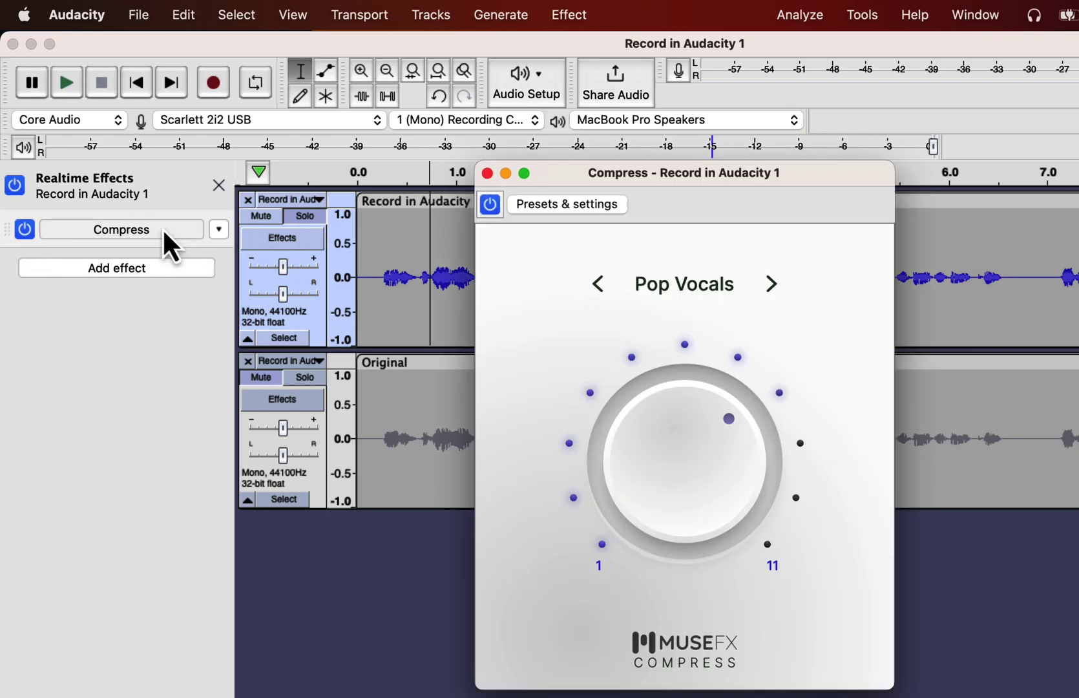
{"action": "left_click", "coordinate": [695, 284]}
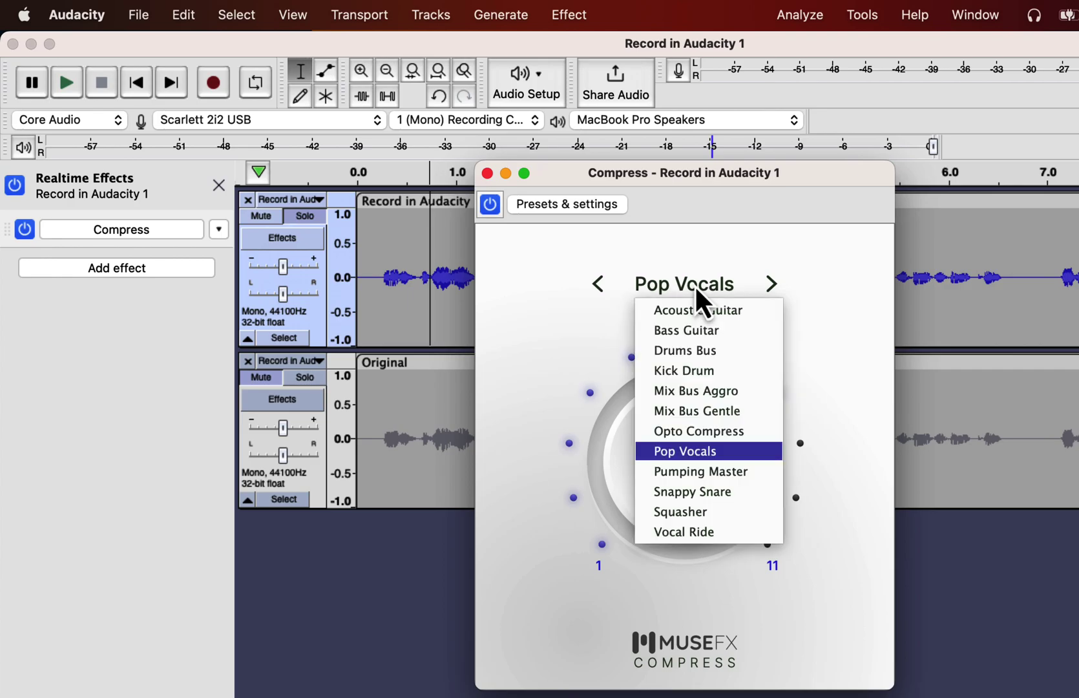
{"action": "left_click", "coordinate": [653, 284]}
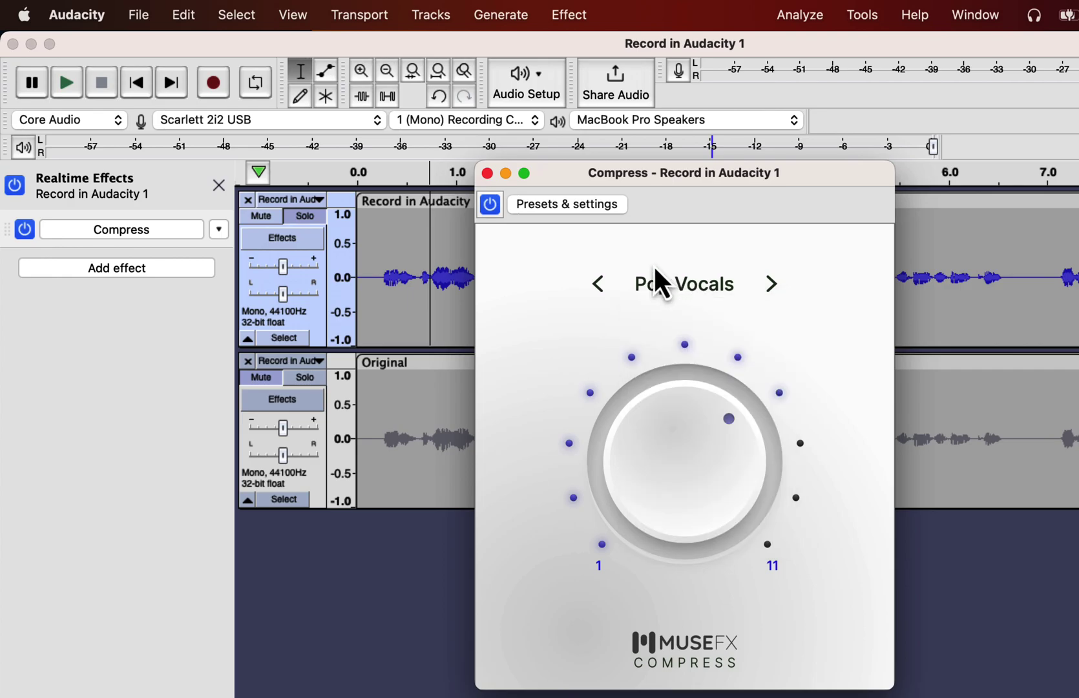
{"action": "left_click", "coordinate": [369, 283]}
{"action": "key", "text": "space"}
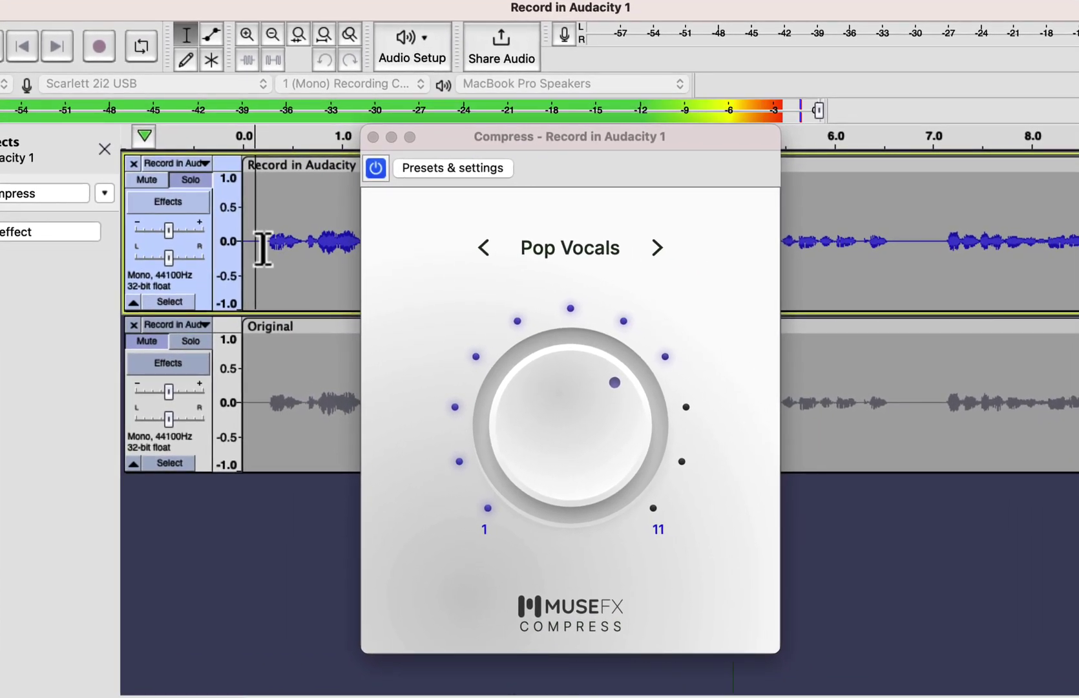
{"action": "left_click", "coordinate": [610, 381]}
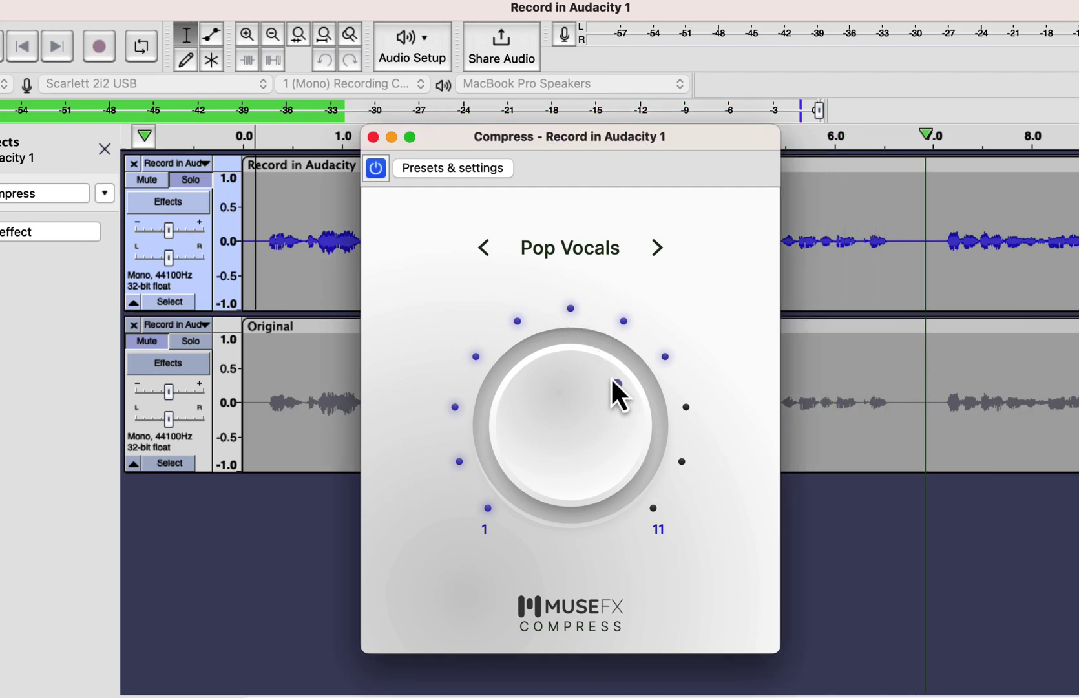
{"action": "left_click_drag", "start_coordinate": [615, 375], "coordinate": [635, 397]}
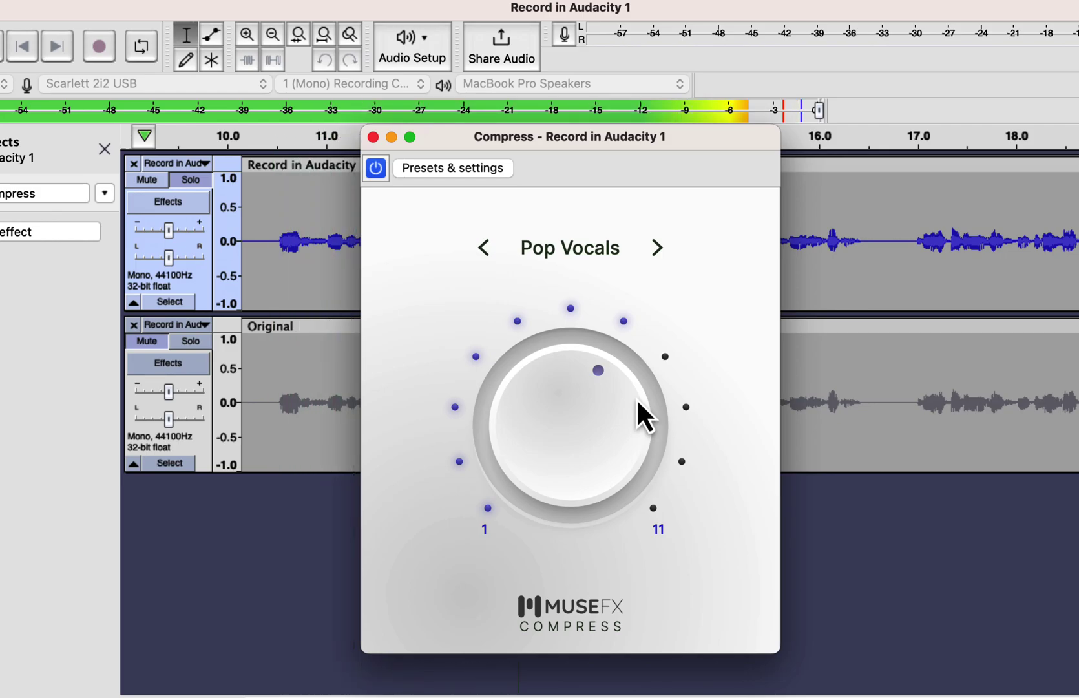
{"action": "left_click_drag", "start_coordinate": [637, 400], "coordinate": [629, 394]}
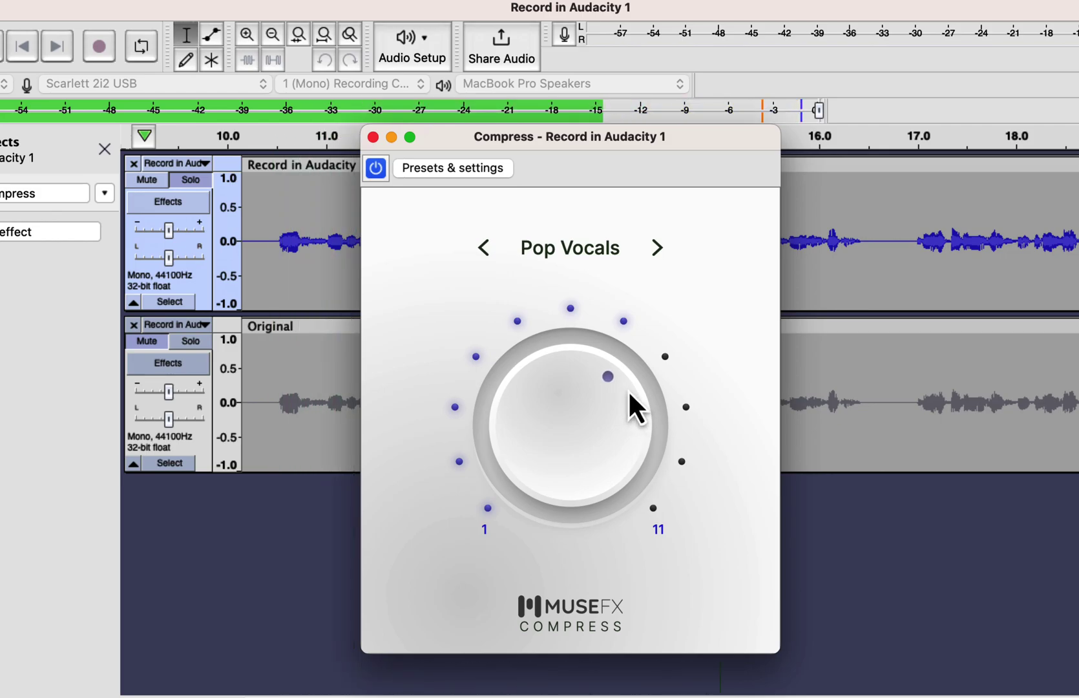
{"action": "key", "text": "space"}
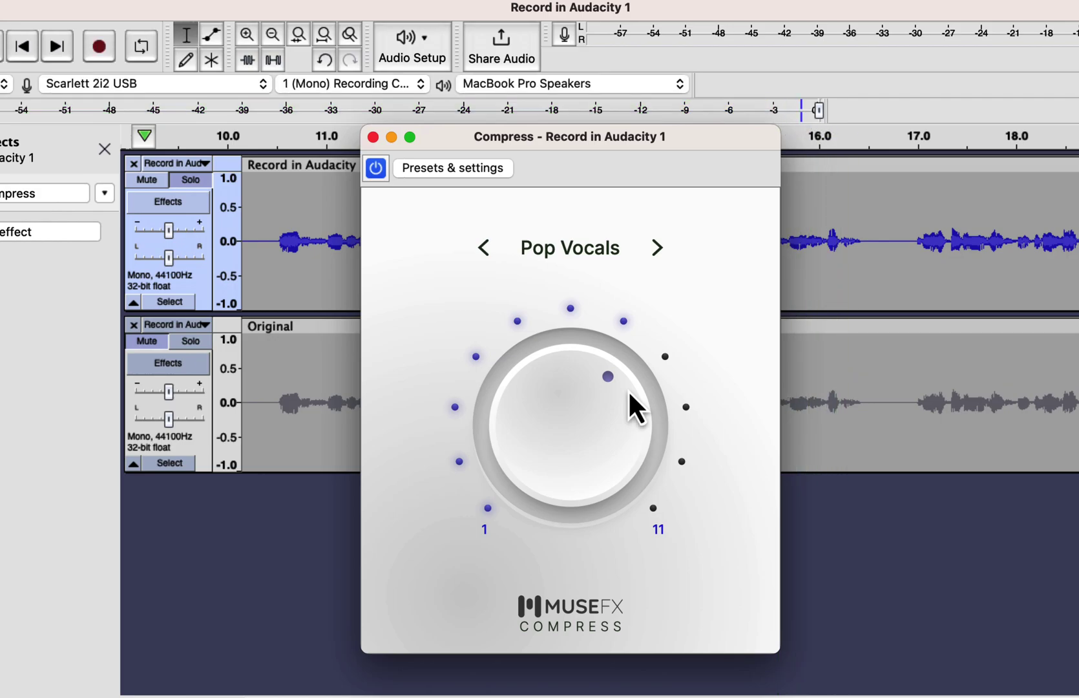
{"action": "key", "text": "Home"}
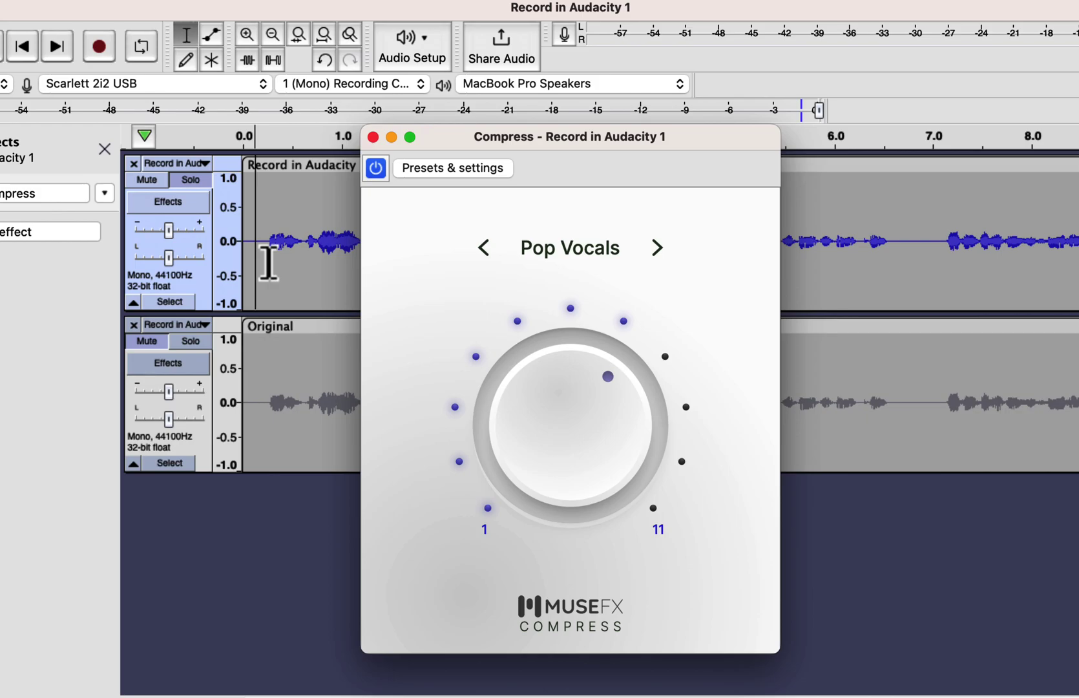
{"action": "key", "text": "space"}
- Audition Acoustic Guitar, Bass Guitar and Vocal Ride presets, then return to Pop Vocals and stop
{"action": "left_click", "coordinate": [558, 248]}
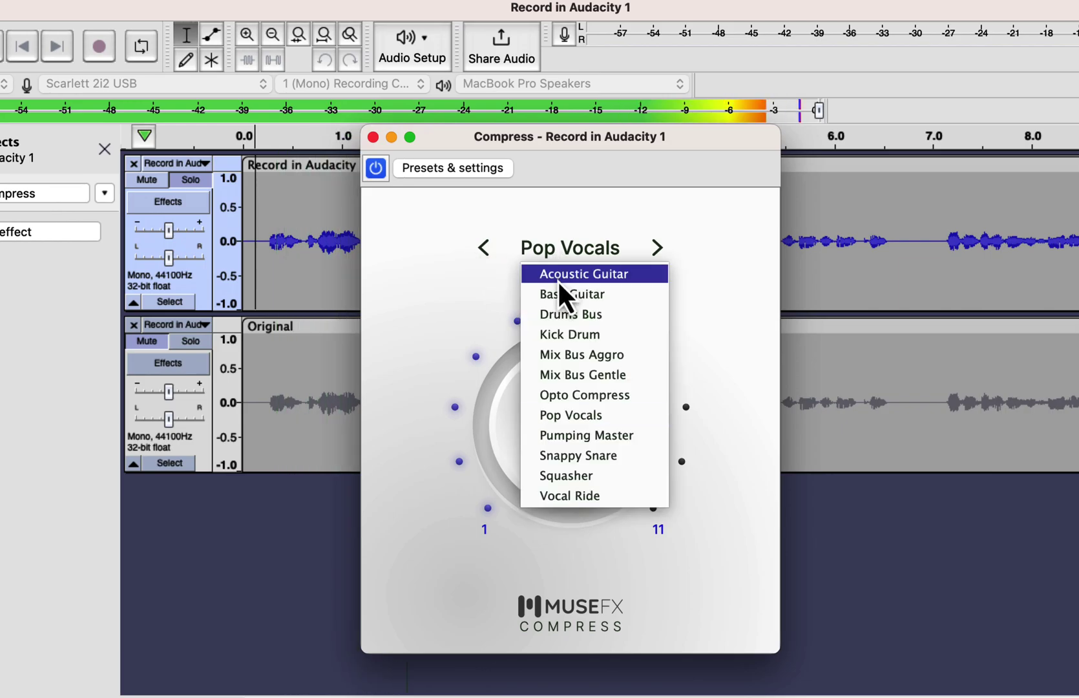
{"action": "left_click", "coordinate": [559, 282]}
{"action": "left_click", "coordinate": [554, 247]}
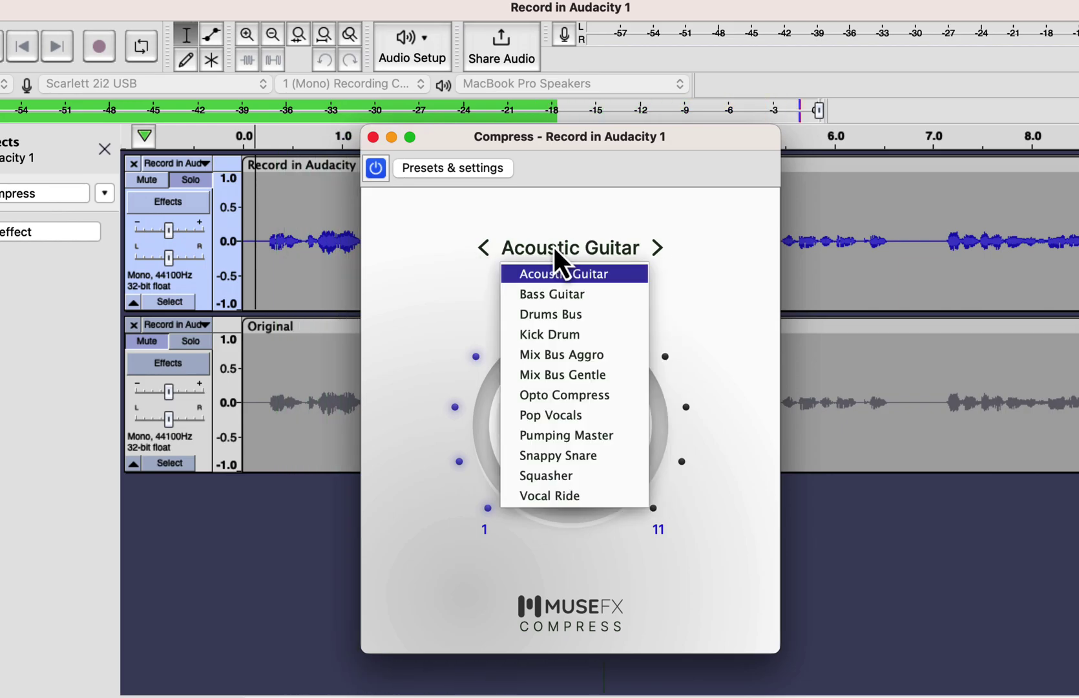
{"action": "left_click", "coordinate": [543, 294]}
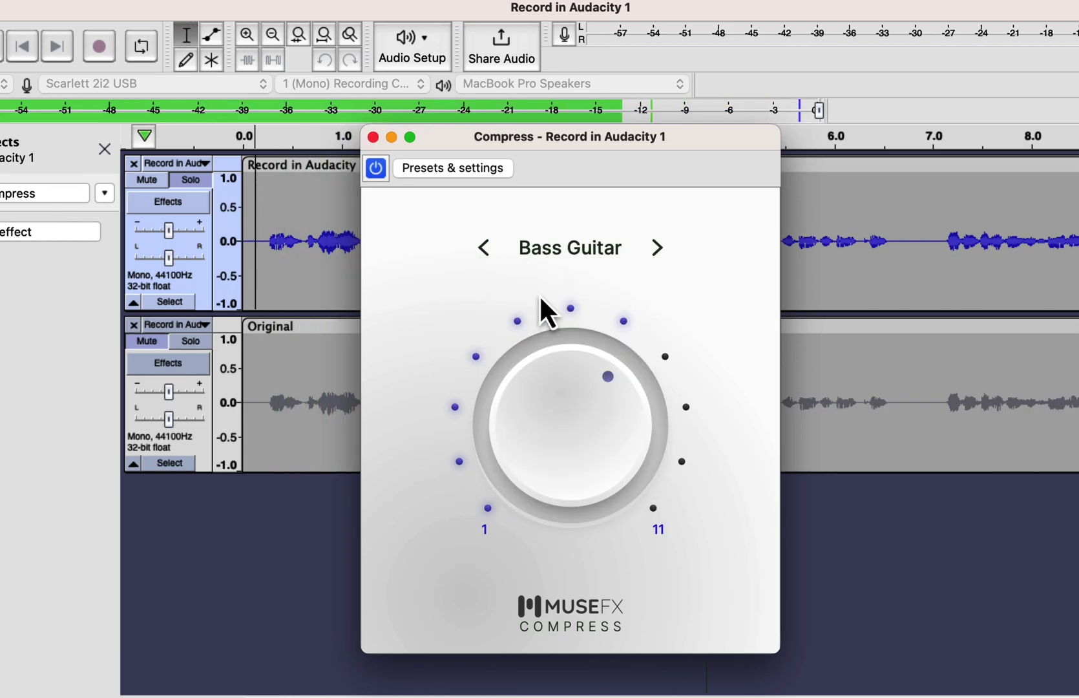
{"action": "left_click", "coordinate": [549, 250]}
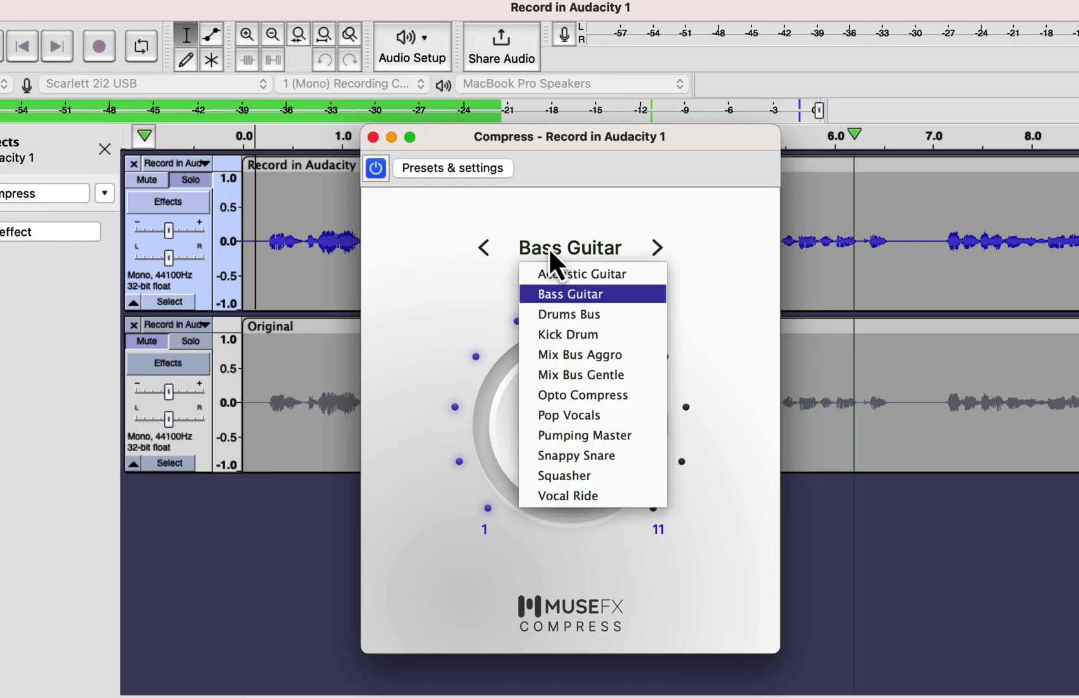
{"action": "left_click", "coordinate": [555, 490]}
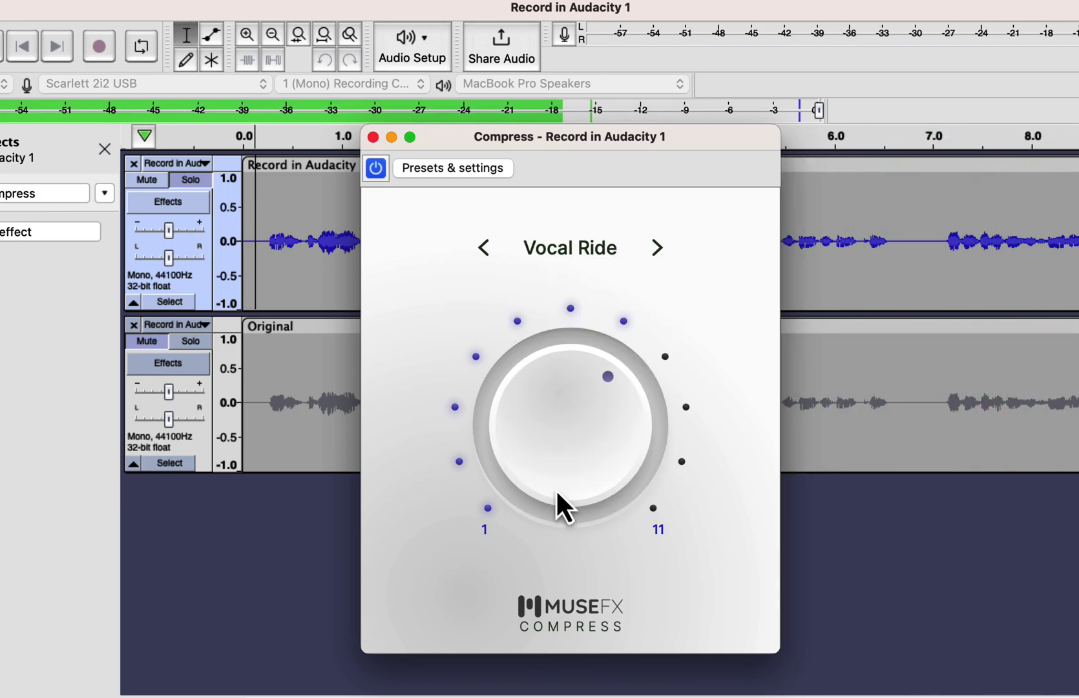
{"action": "left_click", "coordinate": [568, 243]}
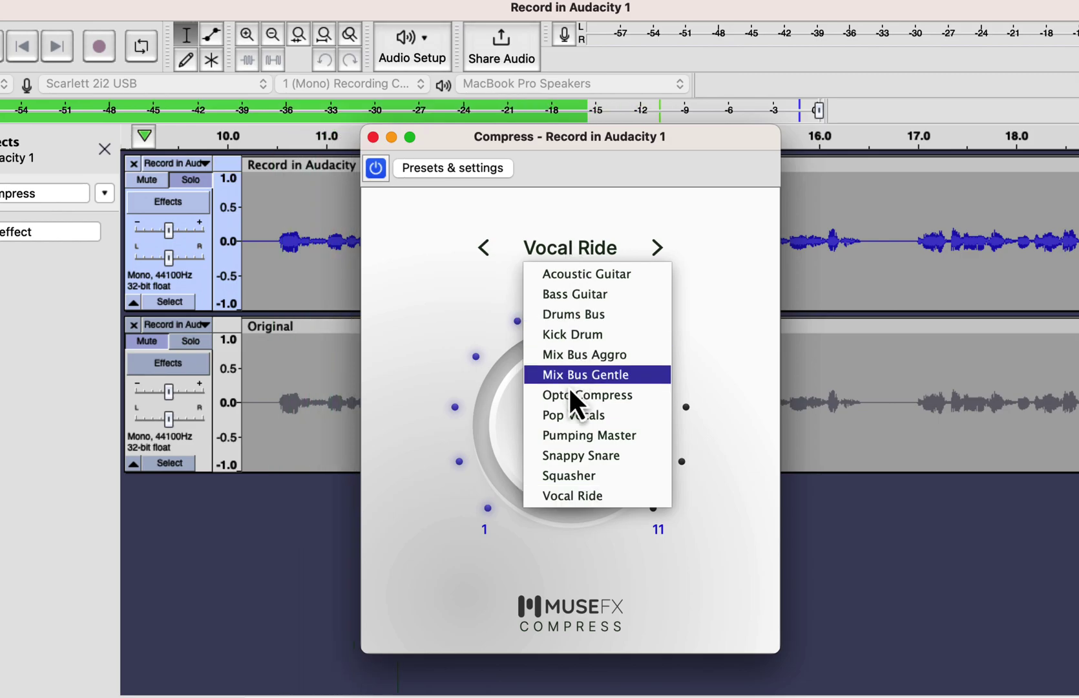
{"action": "left_click", "coordinate": [573, 415]}
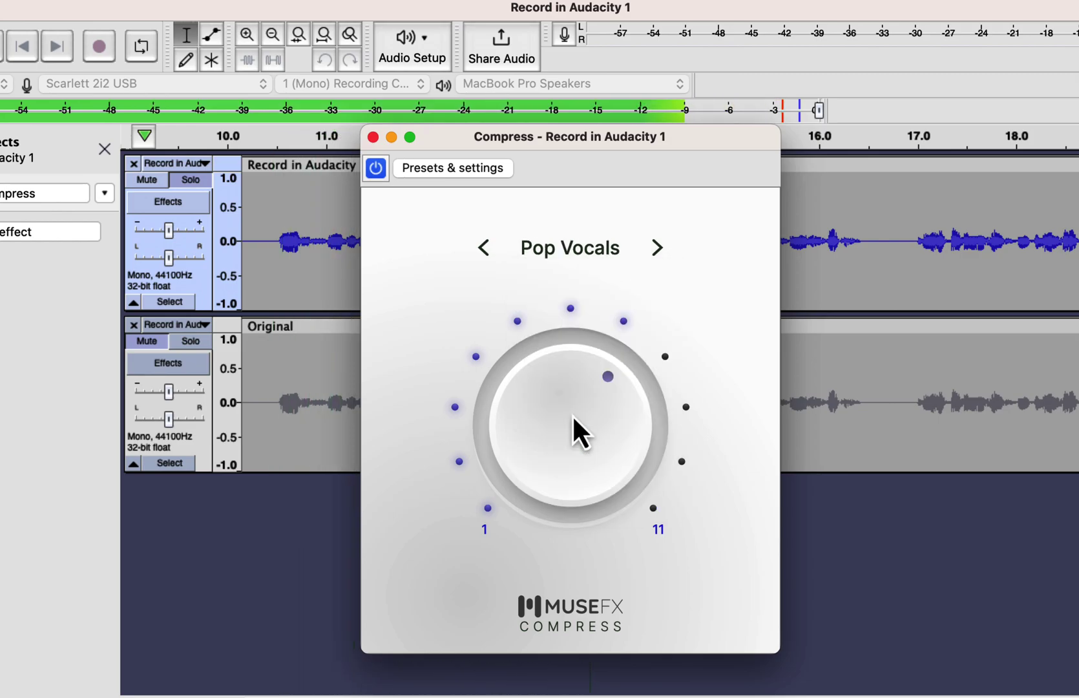
{"action": "key", "text": "space"}
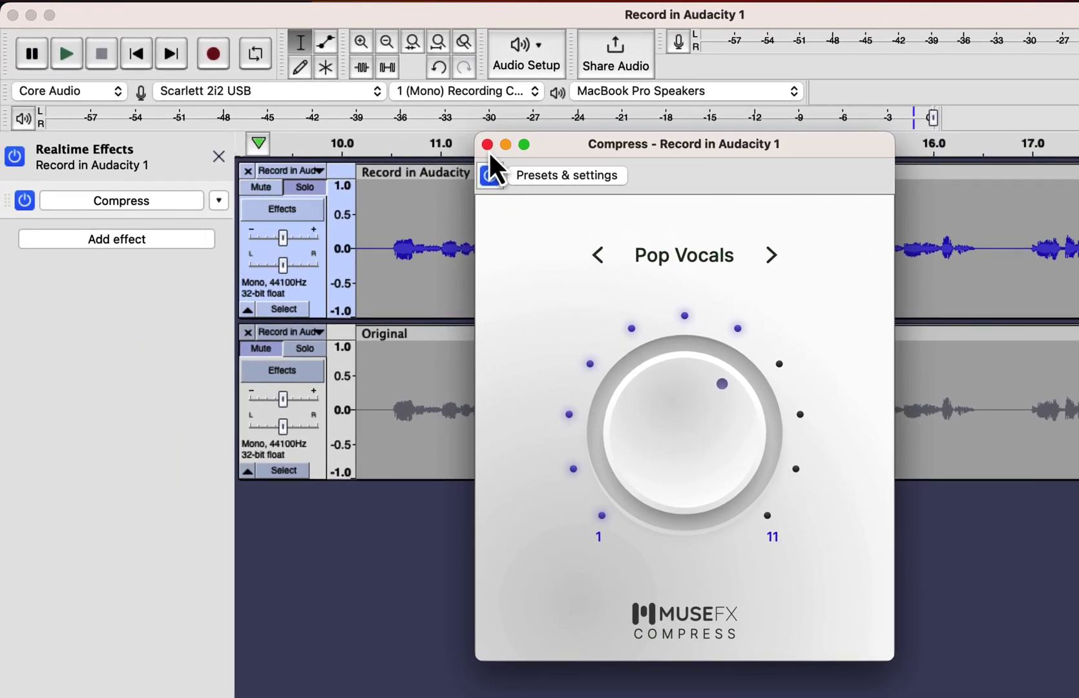
- Close the Compress window and add MuseFX Simple EQ below it in the chain
{"action": "left_click", "coordinate": [487, 145]}
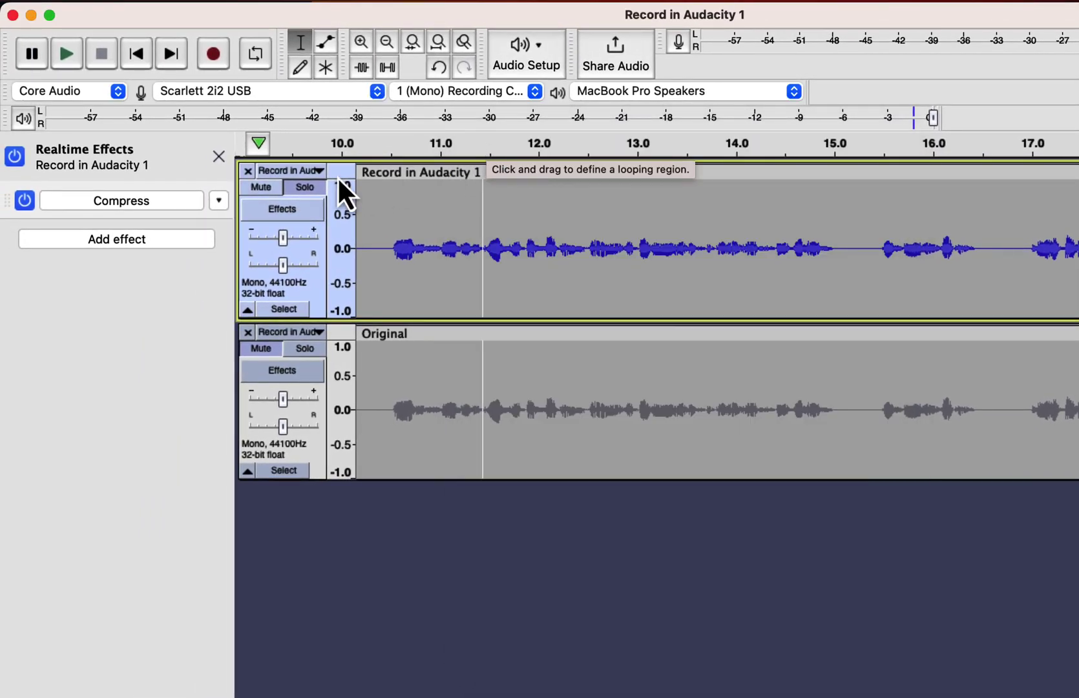
{"action": "left_click", "coordinate": [122, 239]}
{"action": "mouse_move", "coordinate": [118, 286]}
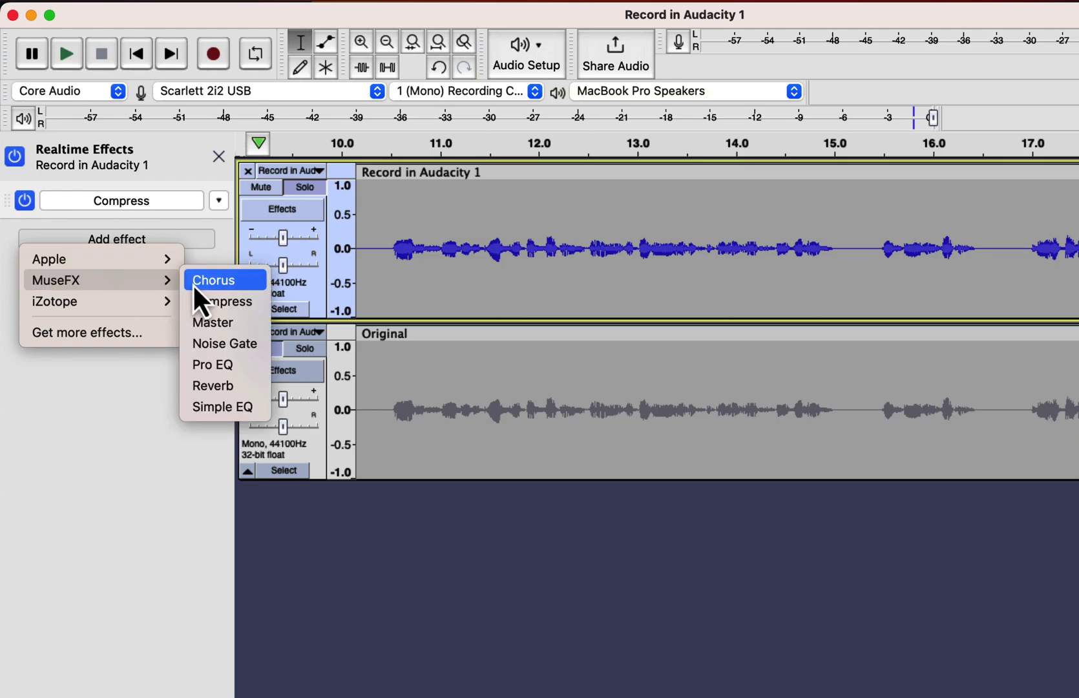
{"action": "left_click", "coordinate": [213, 415]}
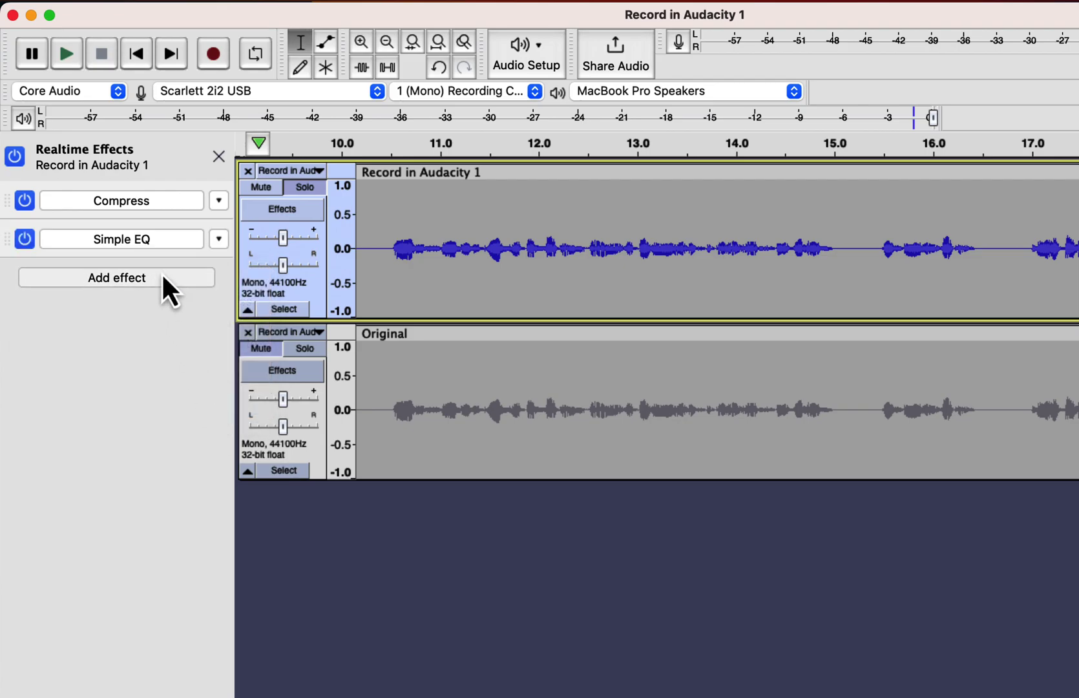
- Audition Reduce Sizzle and Air, settle on the Presence EQ preset, and lower its amount one step
{"action": "left_click", "coordinate": [149, 241]}
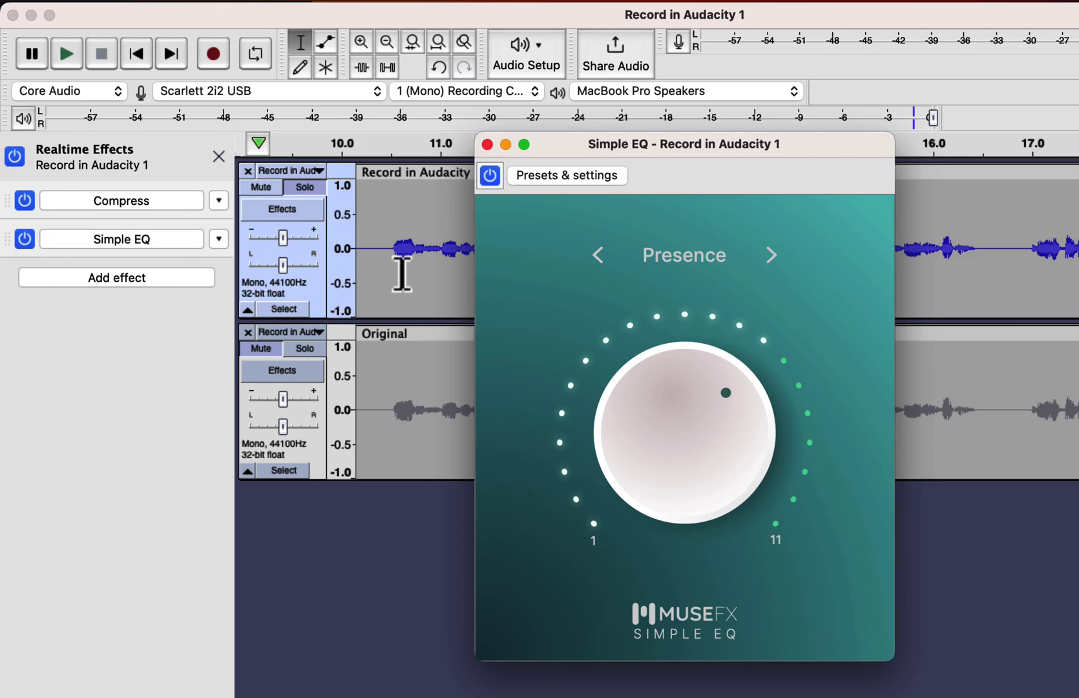
{"action": "key", "text": "Home"}
{"action": "key", "text": "space"}
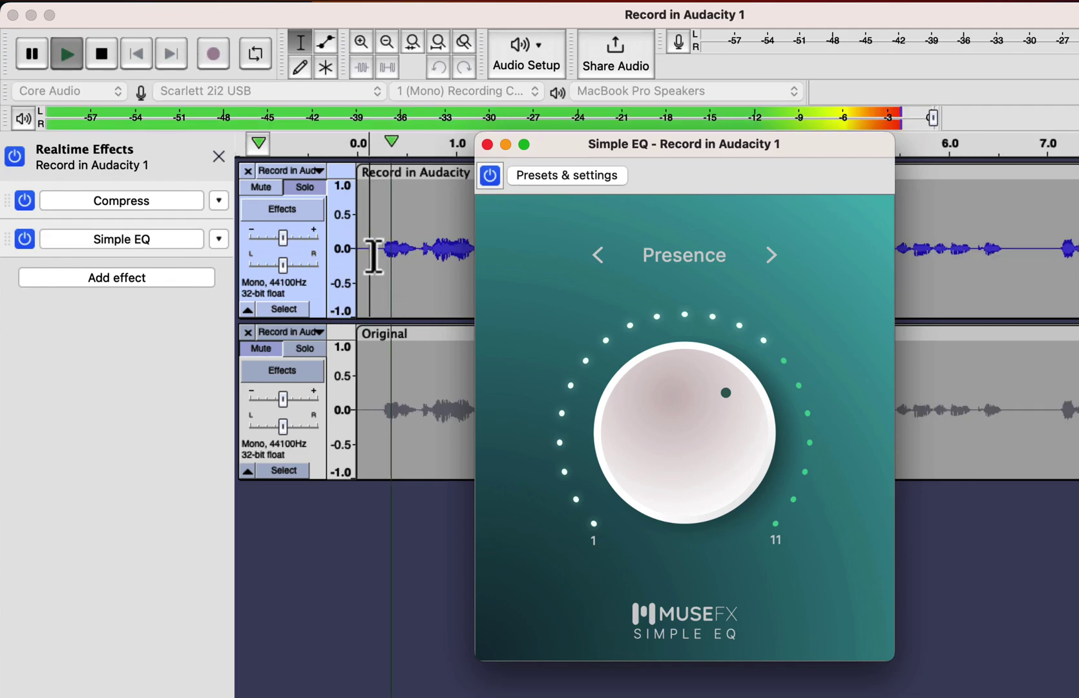
{"action": "left_click", "coordinate": [671, 257]}
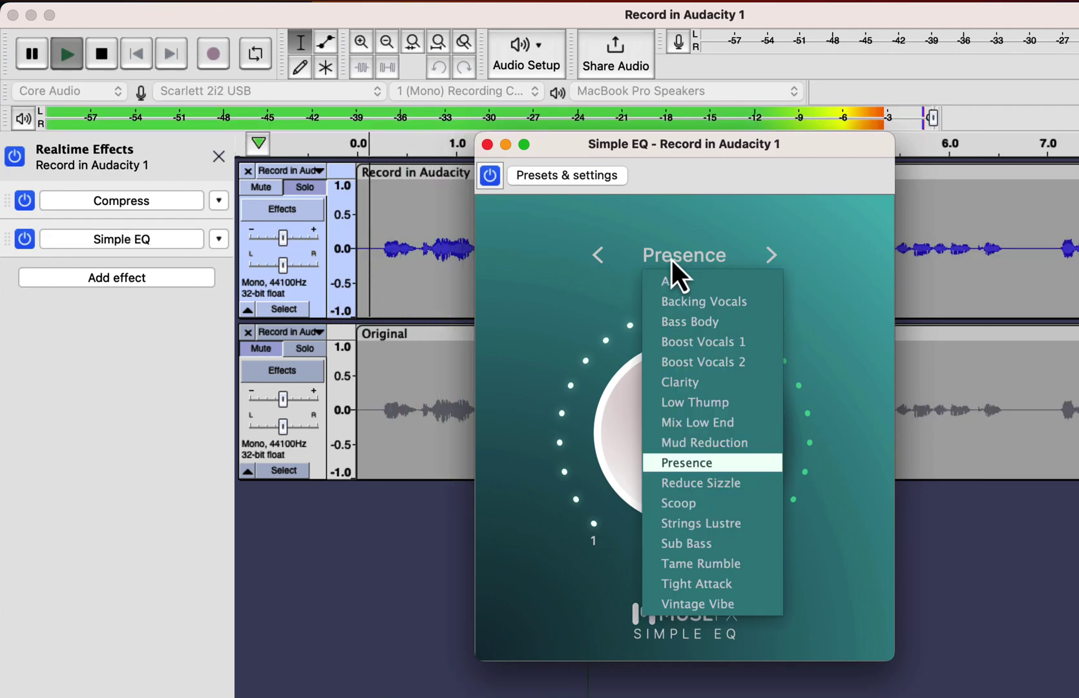
{"action": "left_click", "coordinate": [685, 486]}
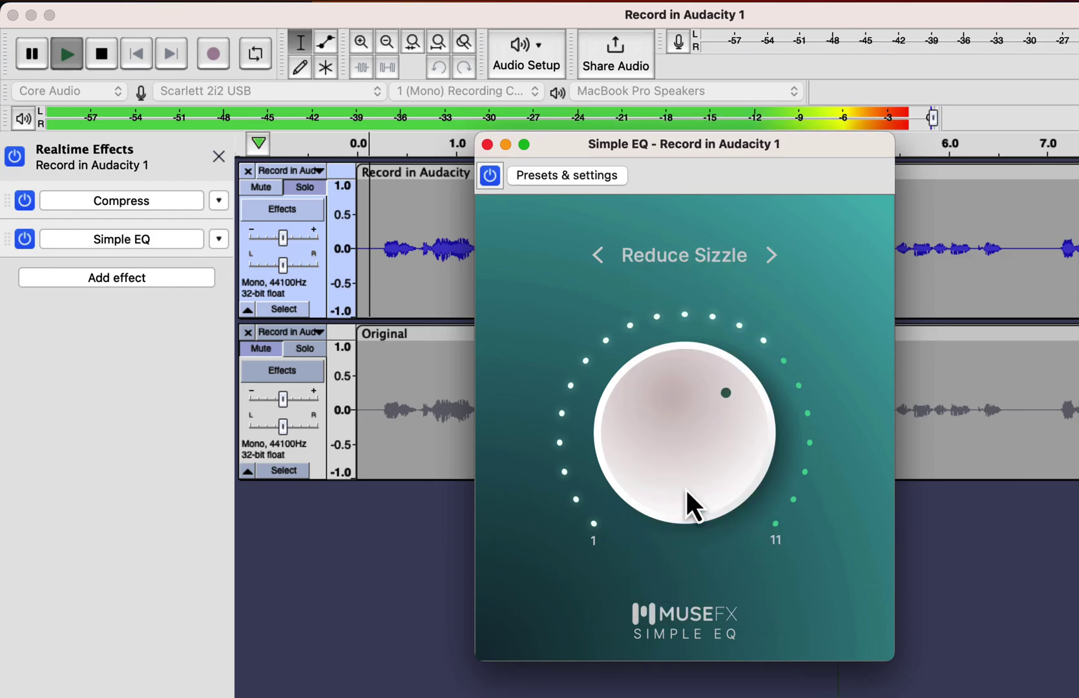
{"action": "left_click", "coordinate": [688, 259]}
{"action": "left_click", "coordinate": [672, 290]}
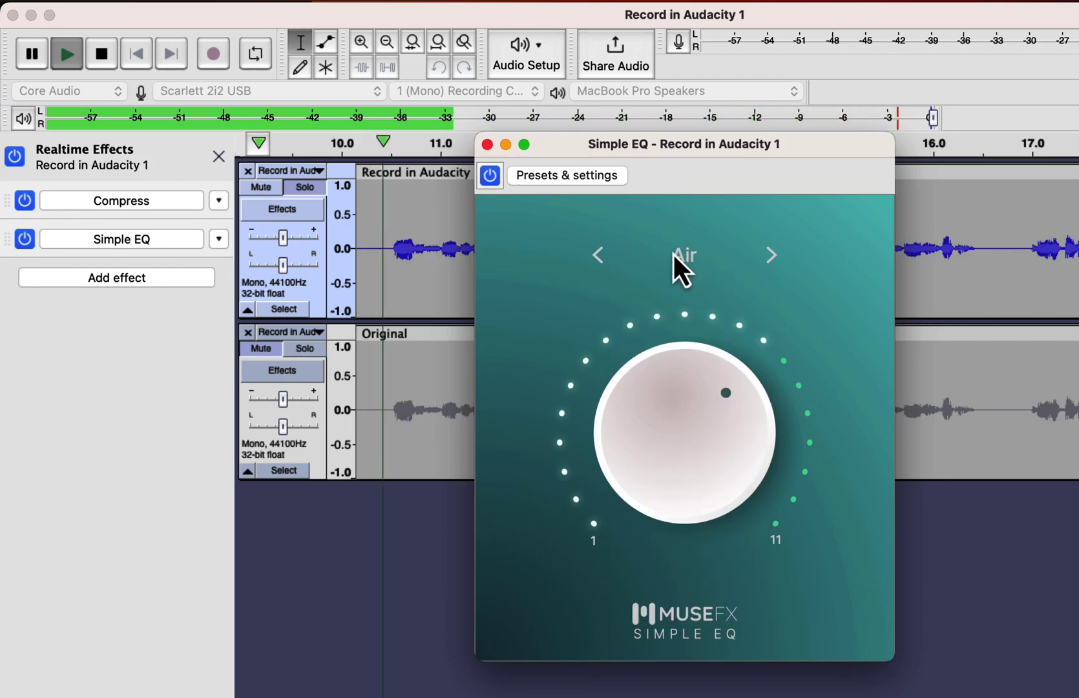
{"action": "left_click", "coordinate": [674, 262]}
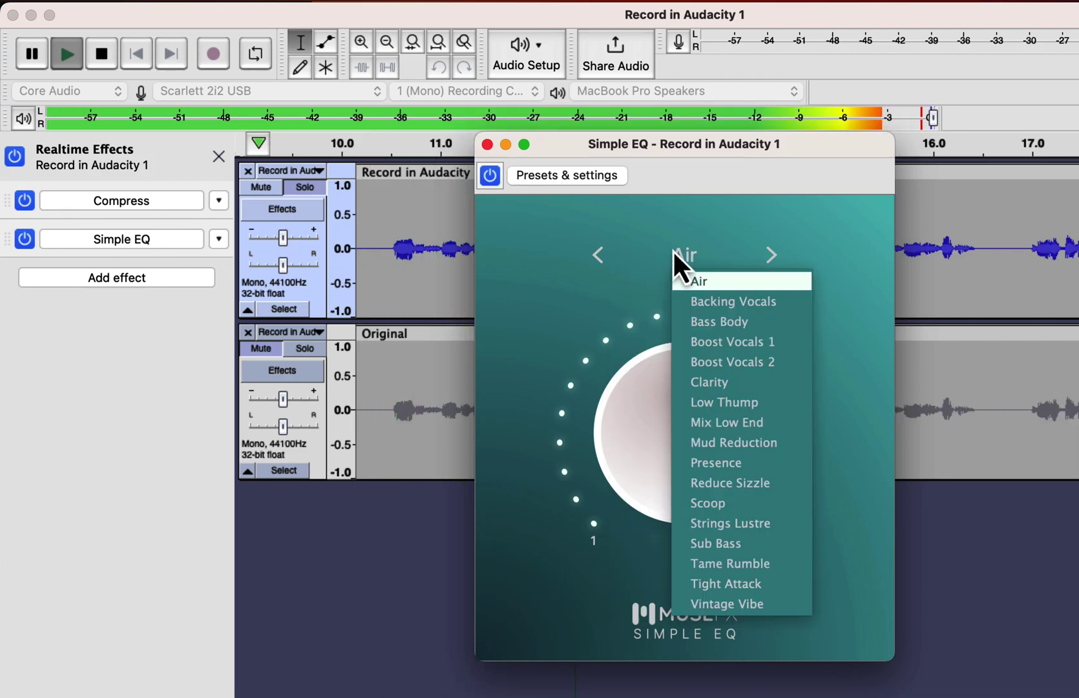
{"action": "left_click", "coordinate": [703, 462]}
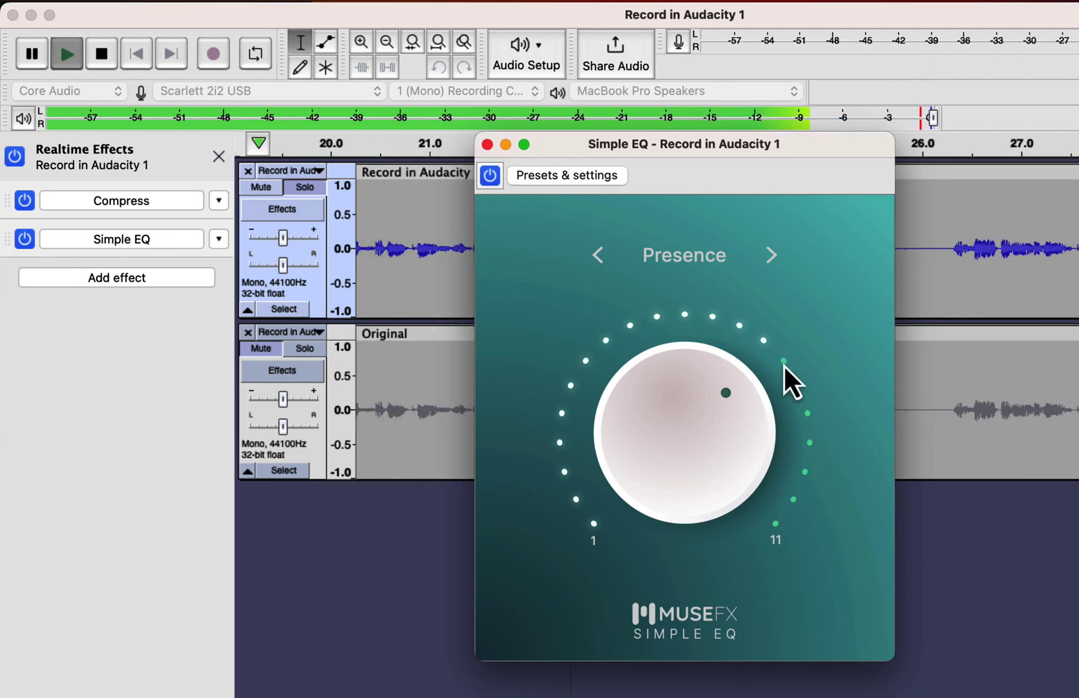
{"action": "left_click_drag", "start_coordinate": [729, 392], "coordinate": [760, 417]}
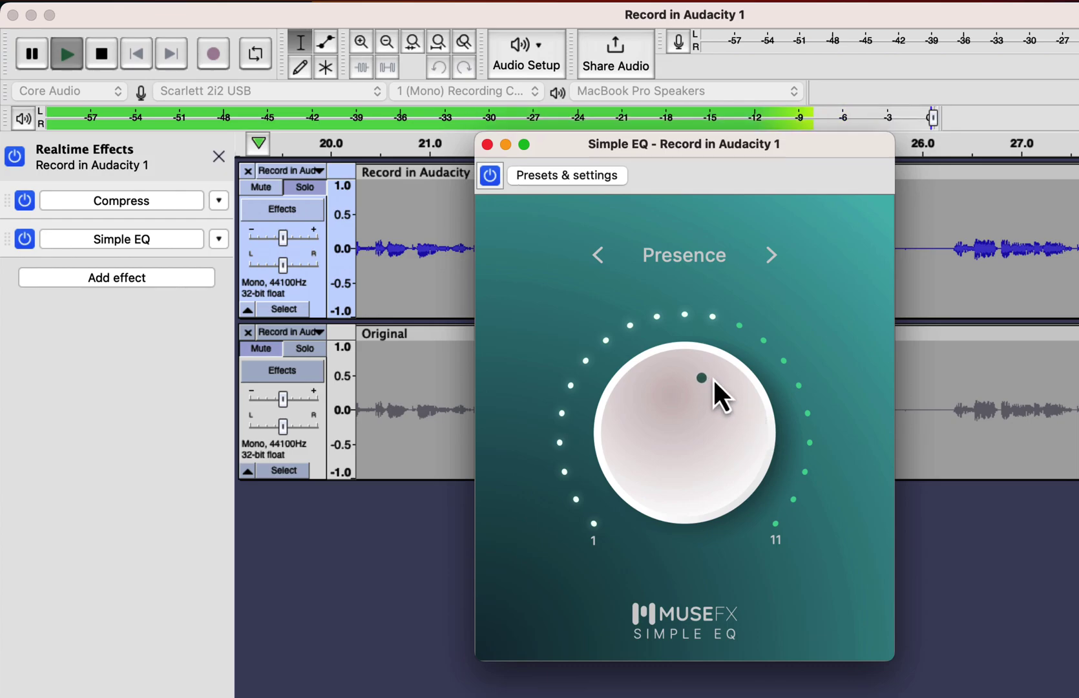
{"action": "key", "text": "space"}
{"action": "left_click_drag", "start_coordinate": [664, 155], "coordinate": [805, 157]}
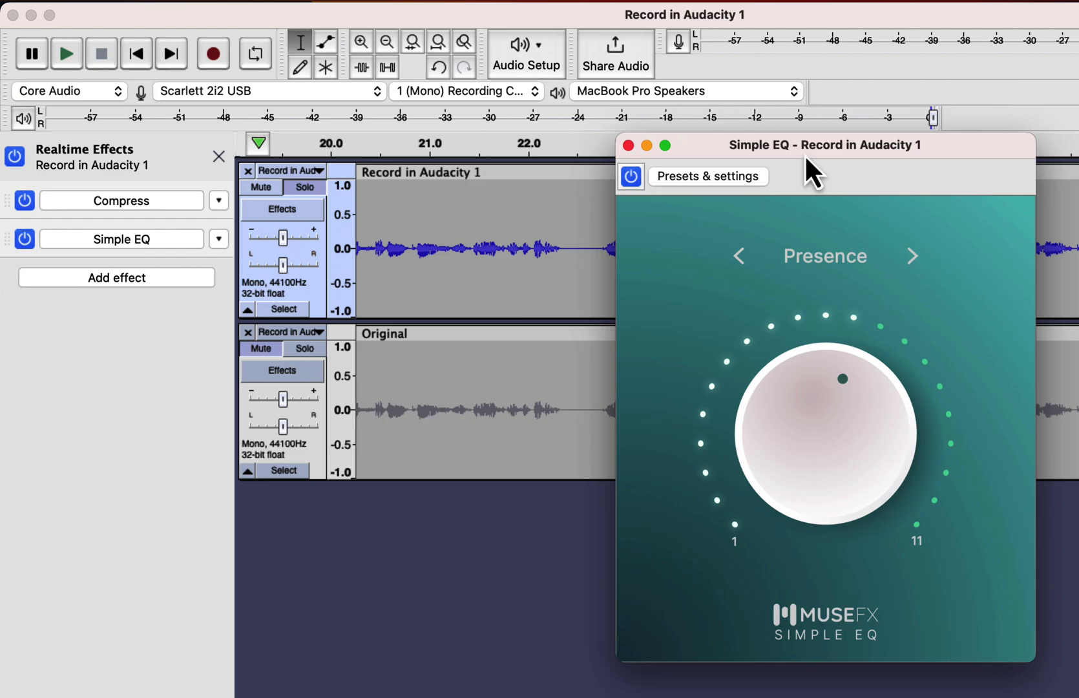
- Close the Simple EQ window and show the MuseFX effects in the Add effect list
{"action": "left_click", "coordinate": [627, 146]}
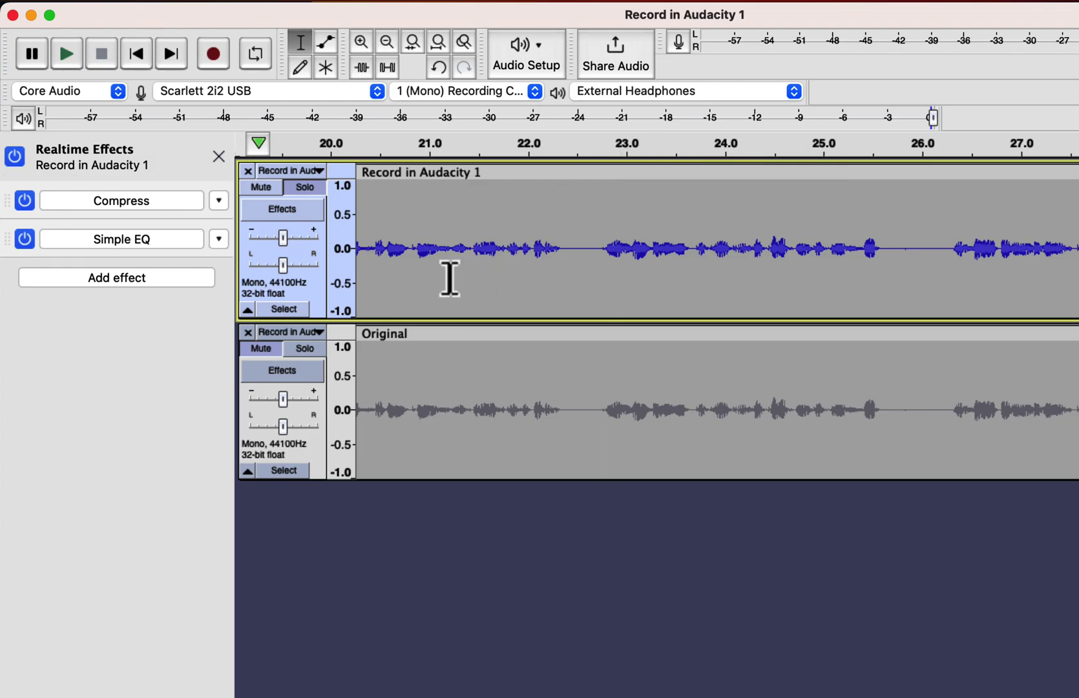
{"action": "left_click", "coordinate": [134, 277]}
{"action": "mouse_move", "coordinate": [130, 318]}
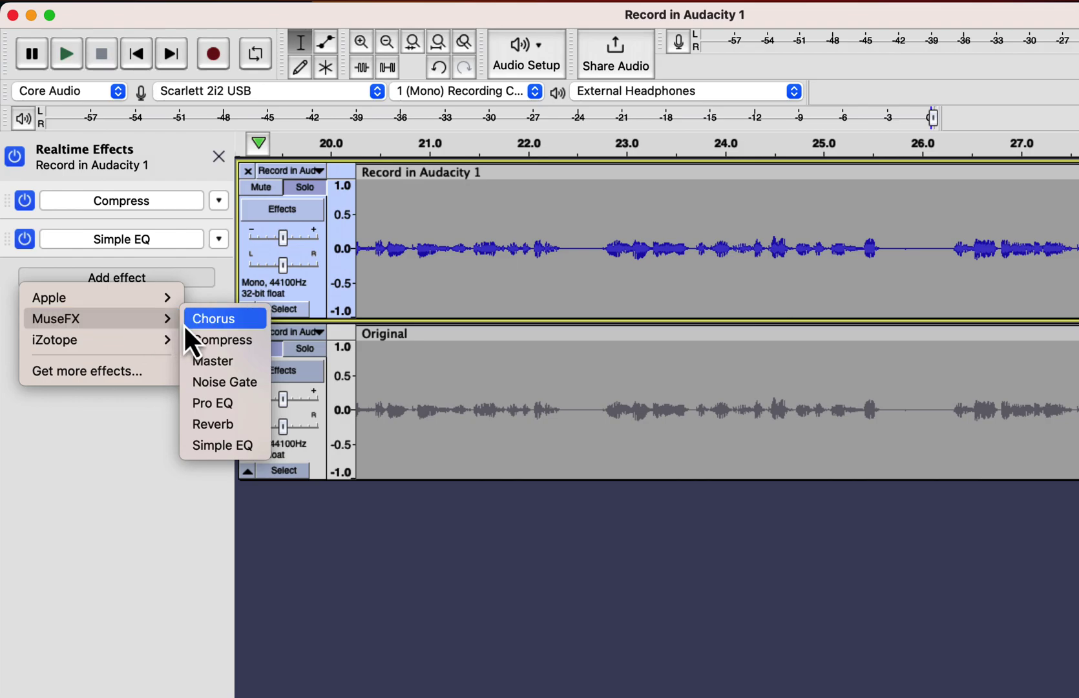
- Add MuseFX Reverb, try Bright Hall, then set Vocal Booth with its amount lowered one step
{"action": "left_click", "coordinate": [210, 425]}
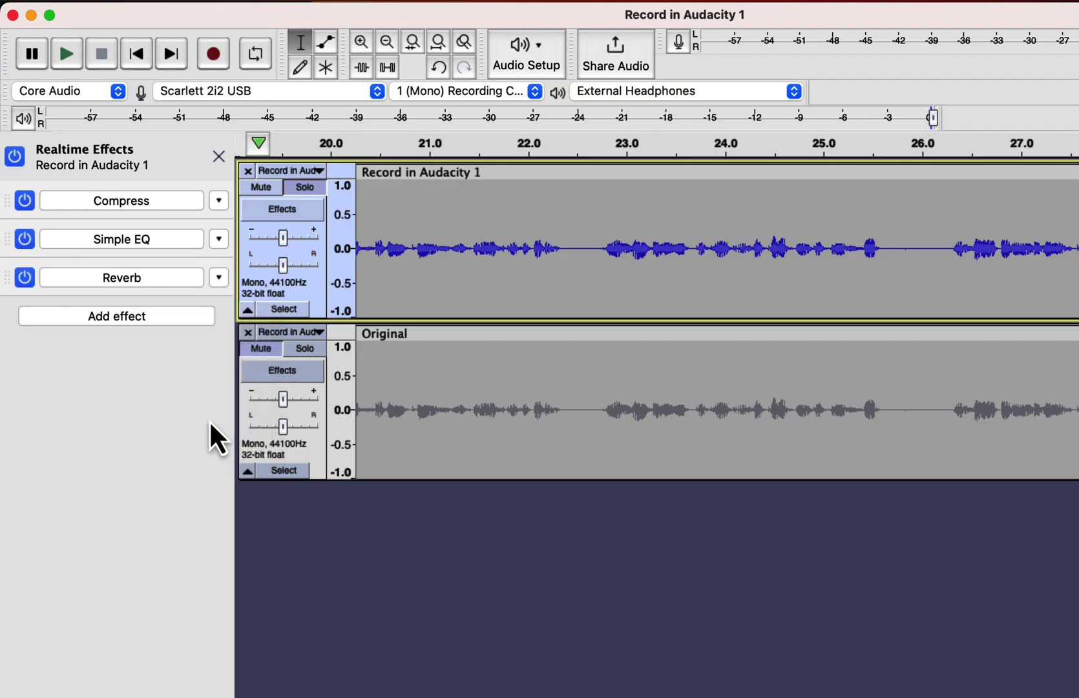
{"action": "left_click", "coordinate": [139, 277]}
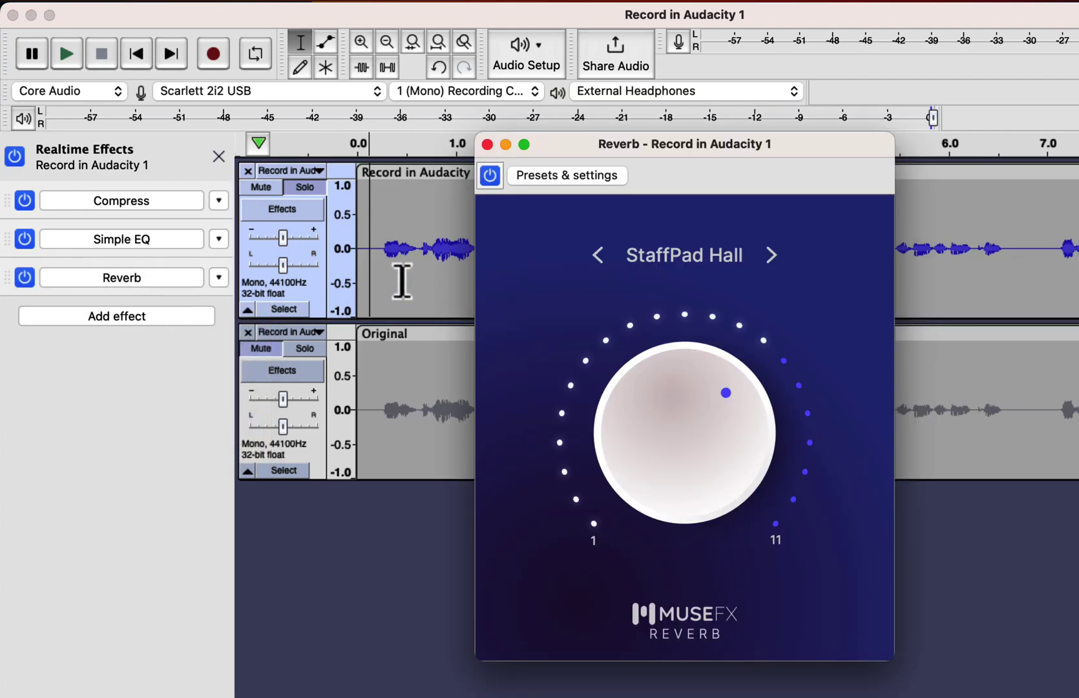
{"action": "key", "text": "space"}
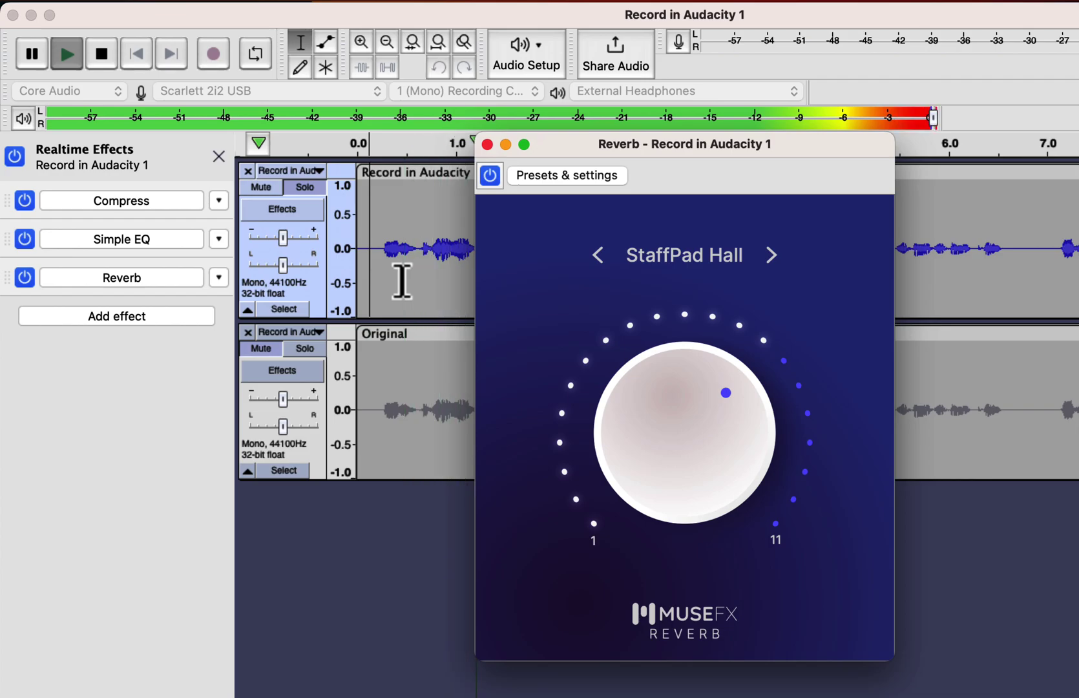
{"action": "left_click", "coordinate": [634, 256]}
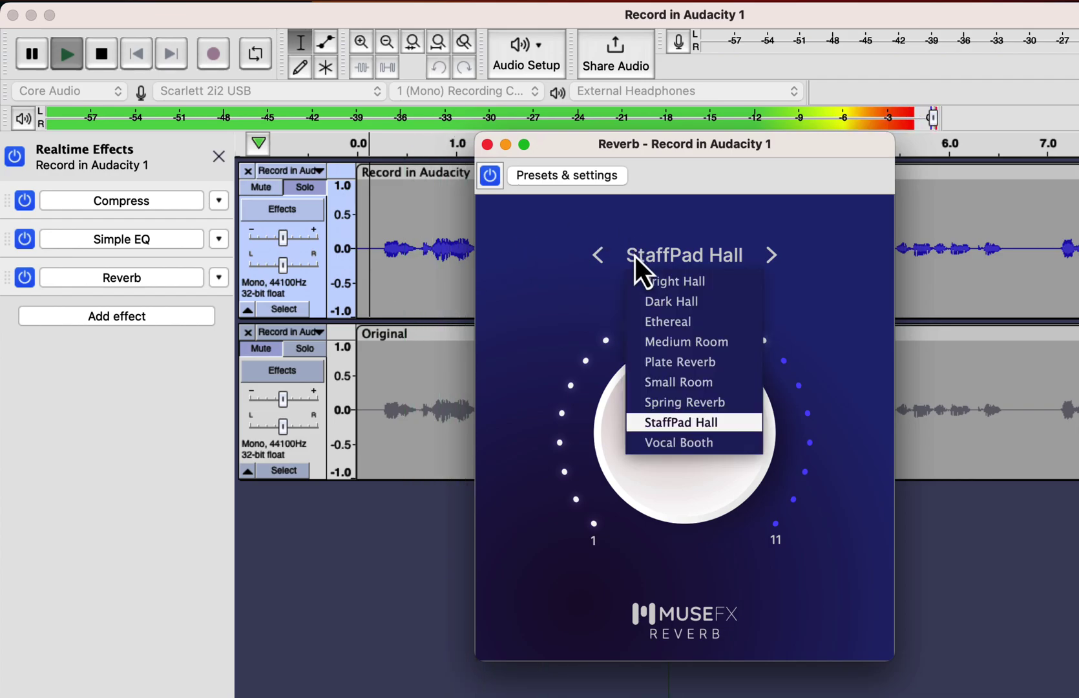
{"action": "left_click", "coordinate": [643, 287]}
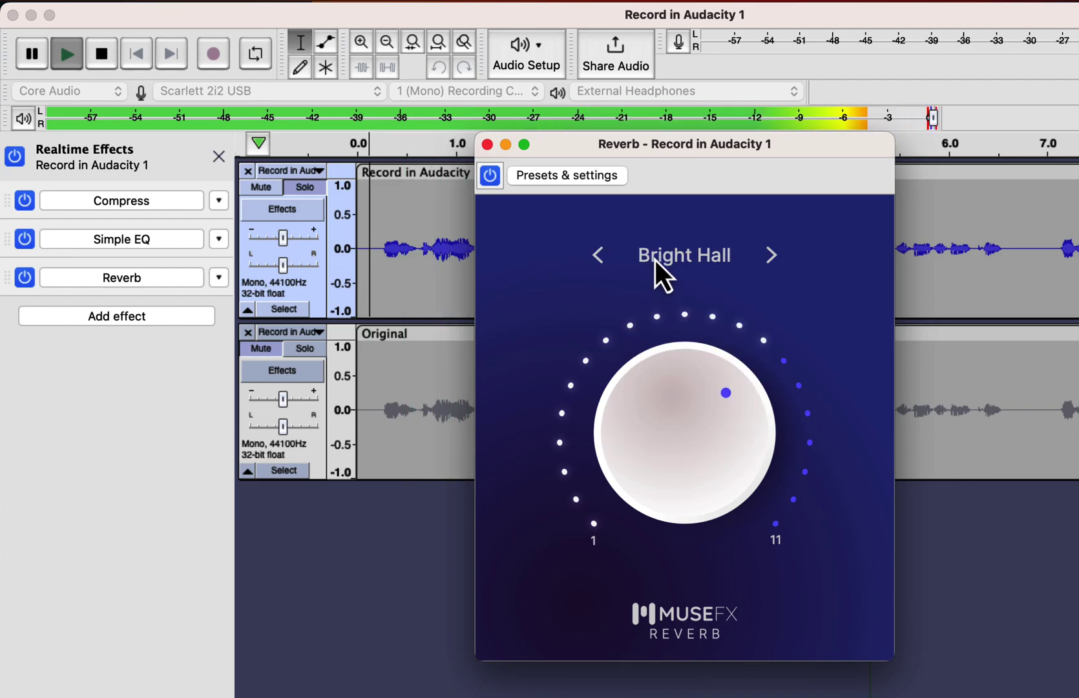
{"action": "left_click", "coordinate": [655, 260]}
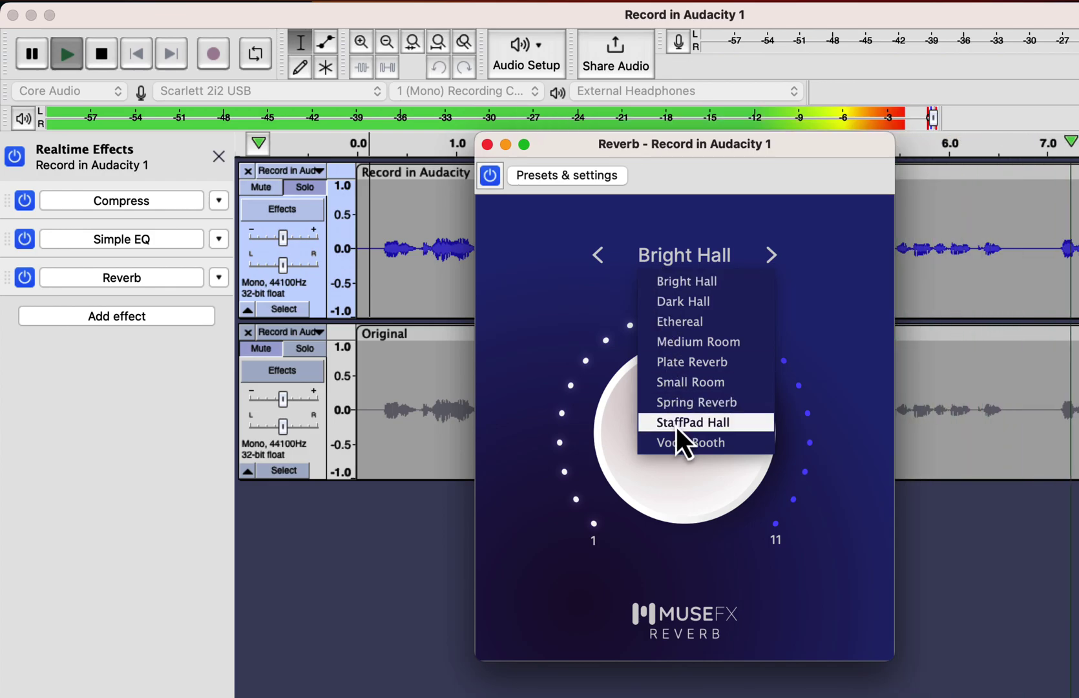
{"action": "left_click", "coordinate": [680, 443]}
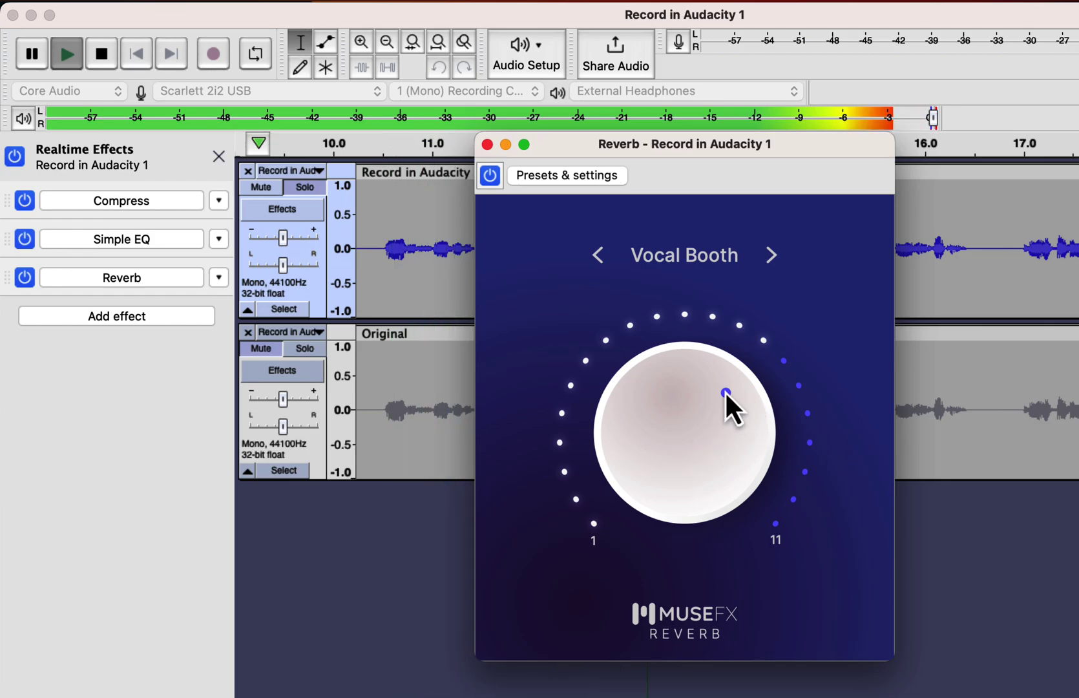
{"action": "left_click_drag", "start_coordinate": [724, 391], "coordinate": [744, 407]}
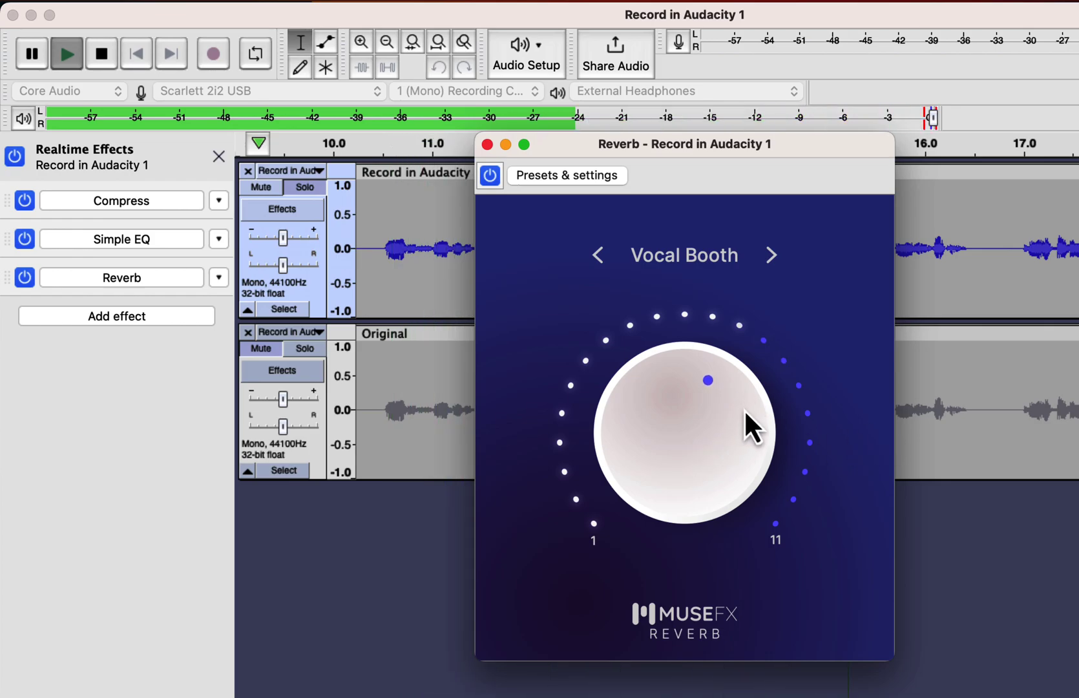
{"action": "key", "text": "space"}
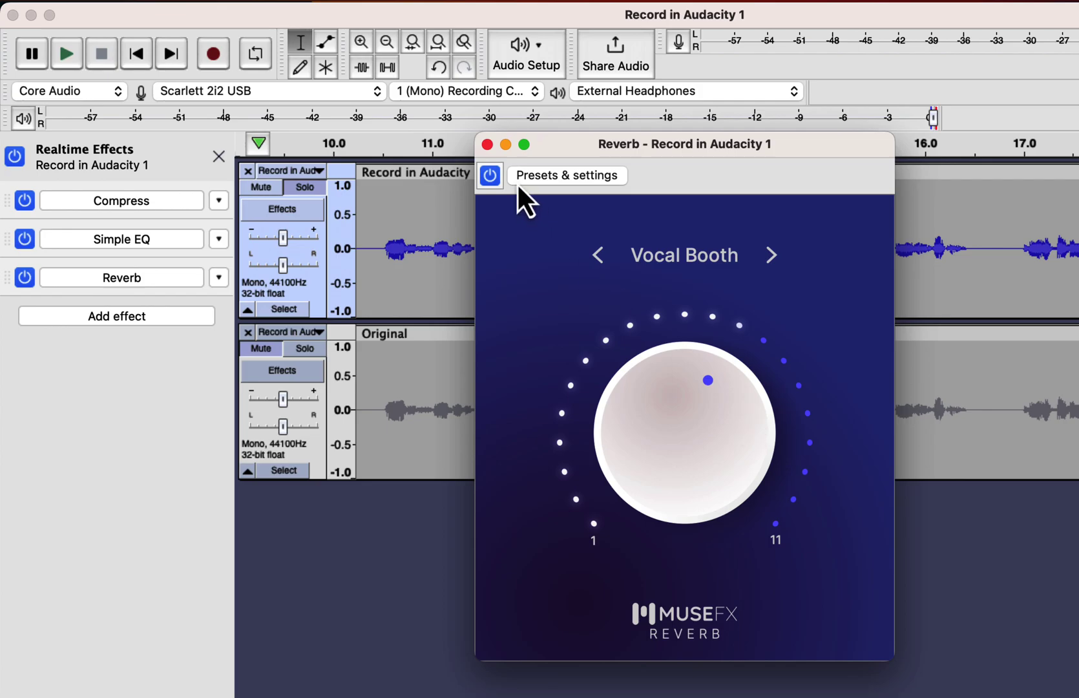
{"action": "key", "text": "Home"}
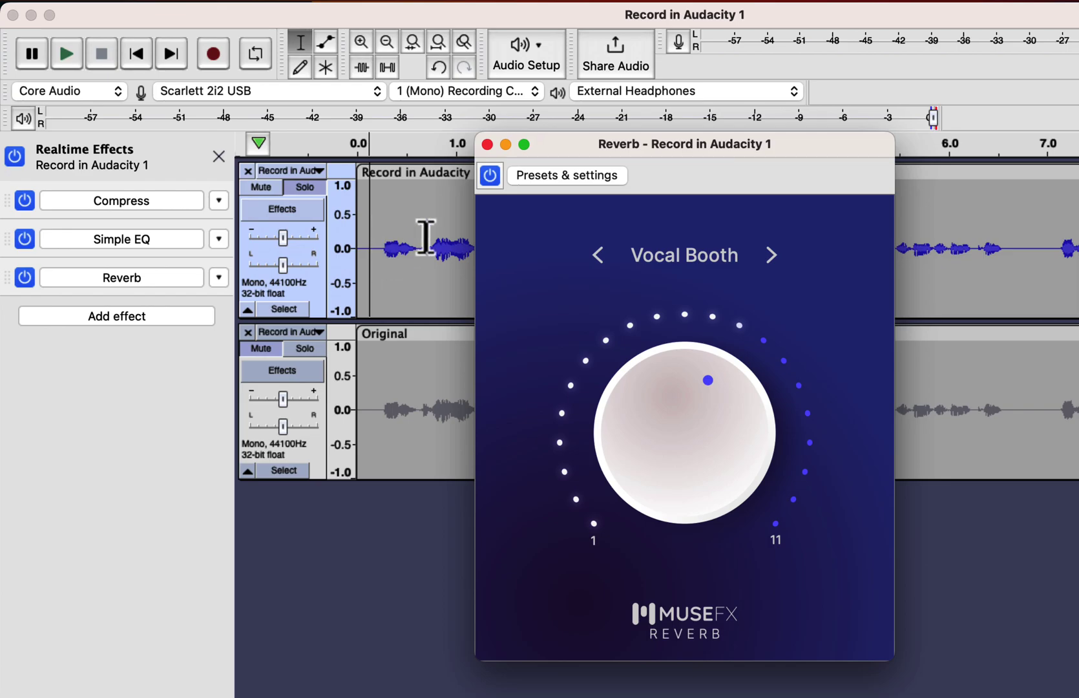
- Close the Reverb window and toggle Reverb off and on twice during playback, leaving it on
{"action": "left_click", "coordinate": [487, 146]}
{"action": "key", "text": "space"}
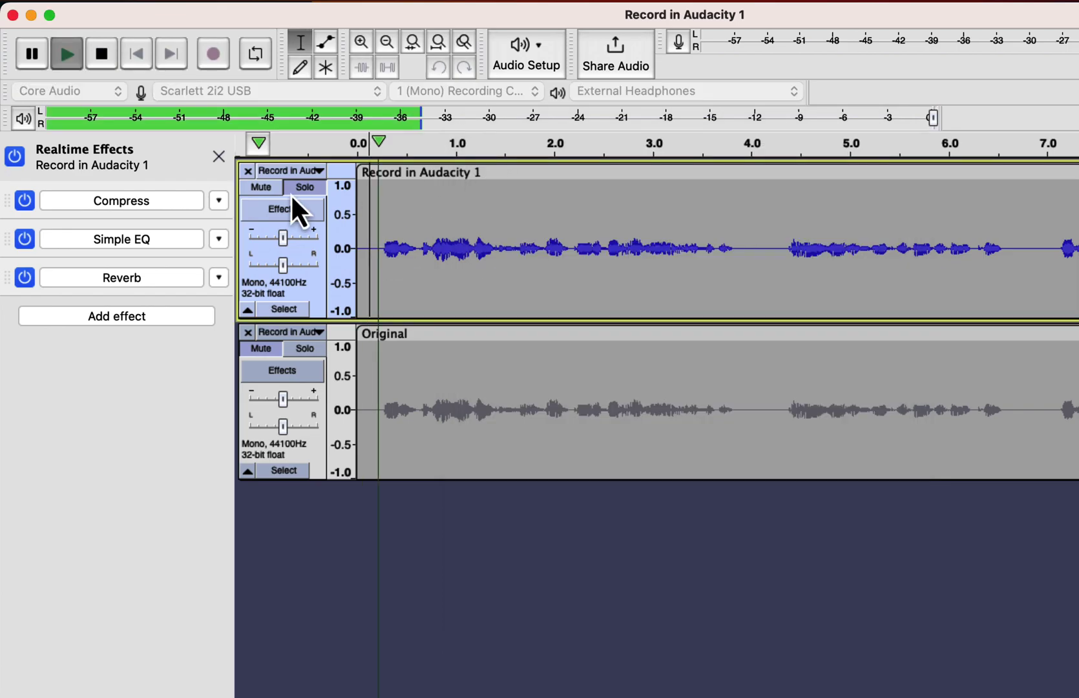
{"action": "left_click", "coordinate": [24, 278]}
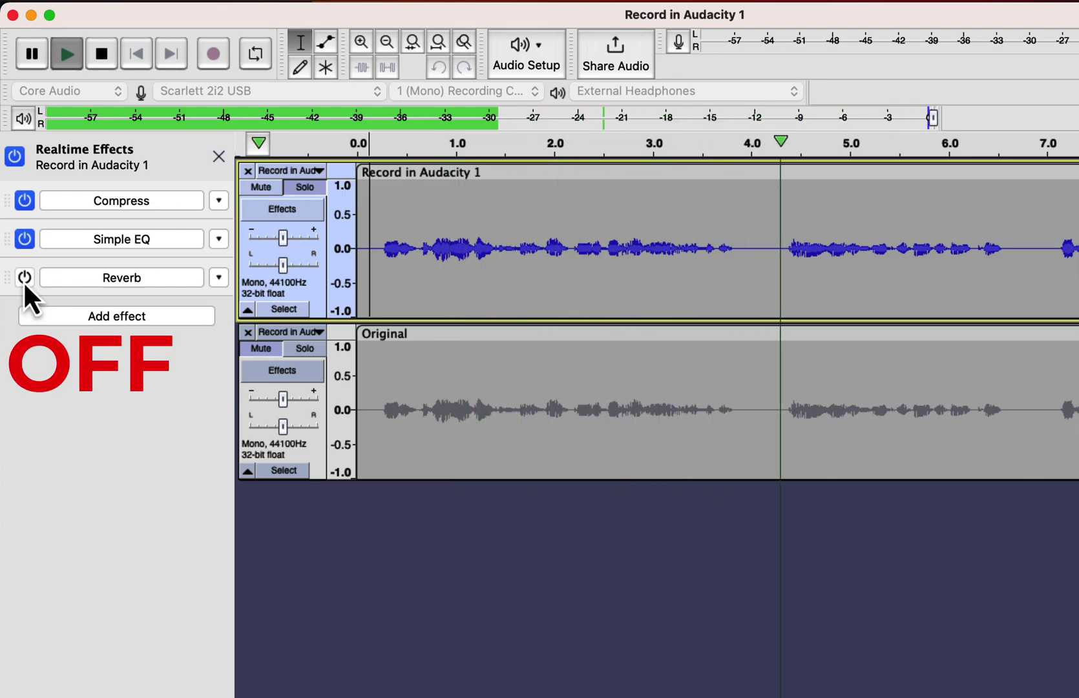
{"action": "left_click", "coordinate": [25, 277]}
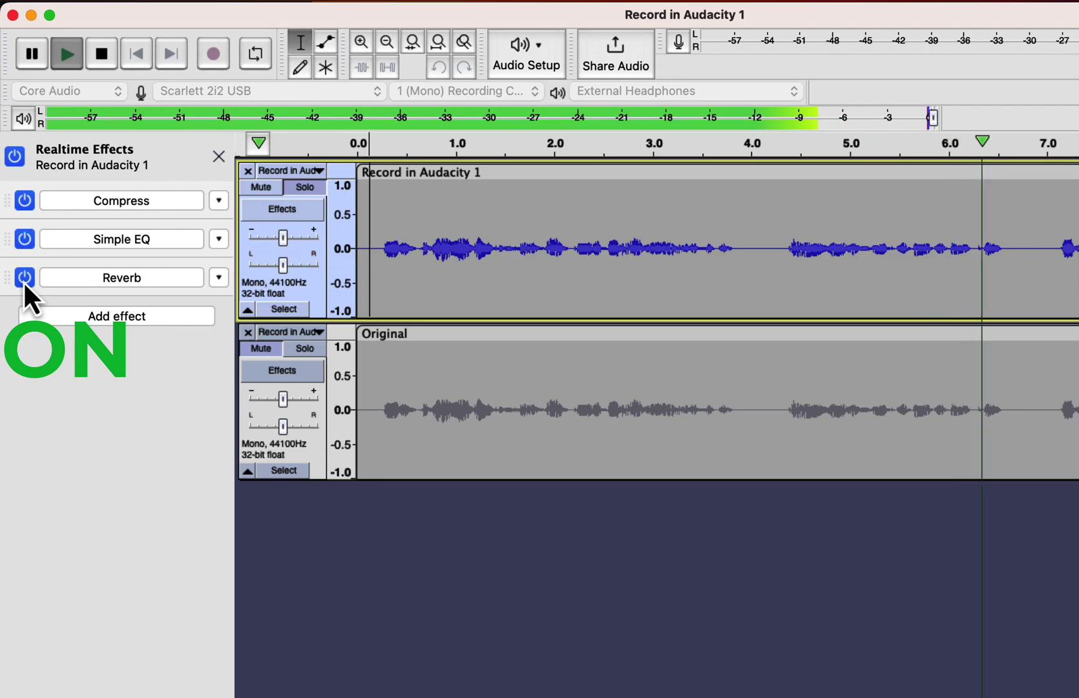
{"action": "left_click", "coordinate": [25, 278]}
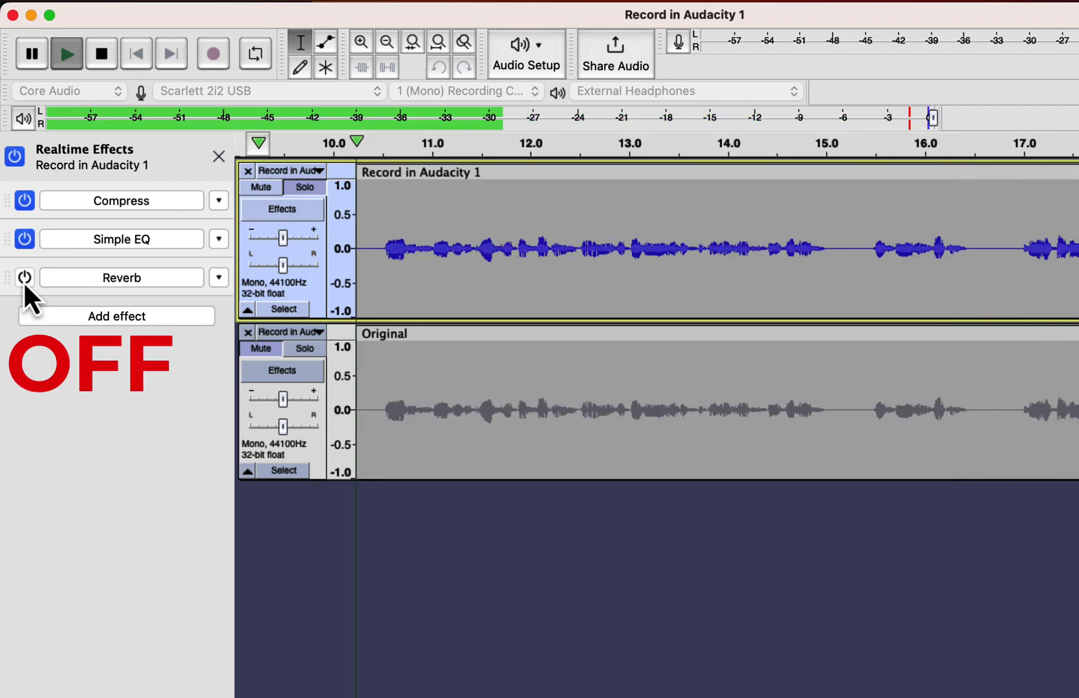
{"action": "left_click", "coordinate": [24, 283]}
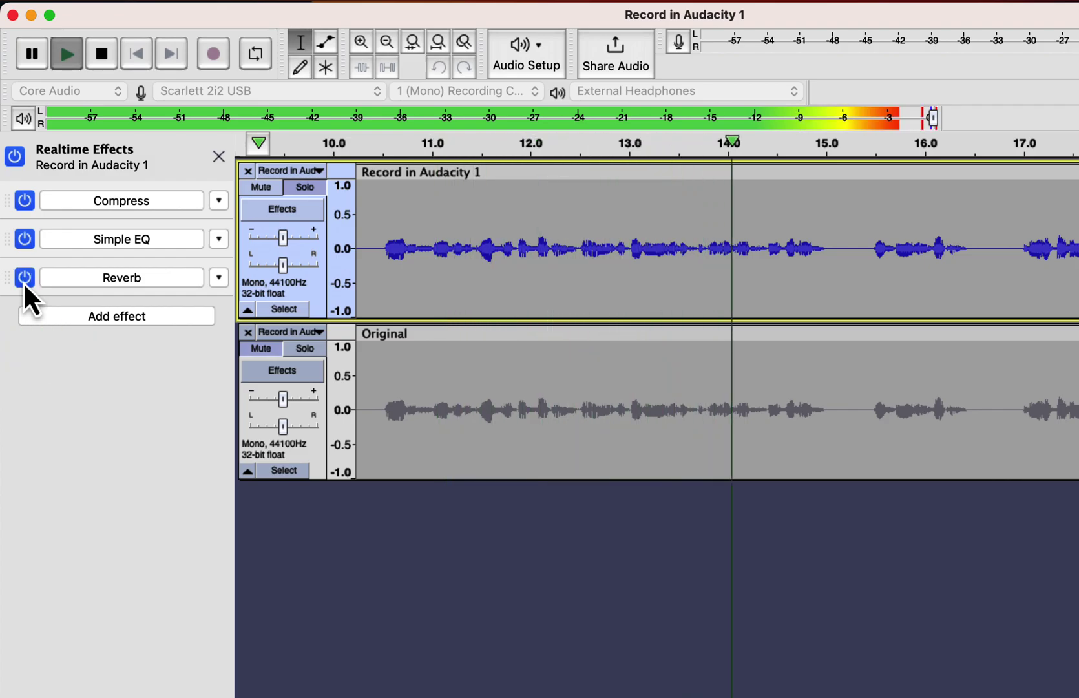
{"action": "key", "text": "space"}
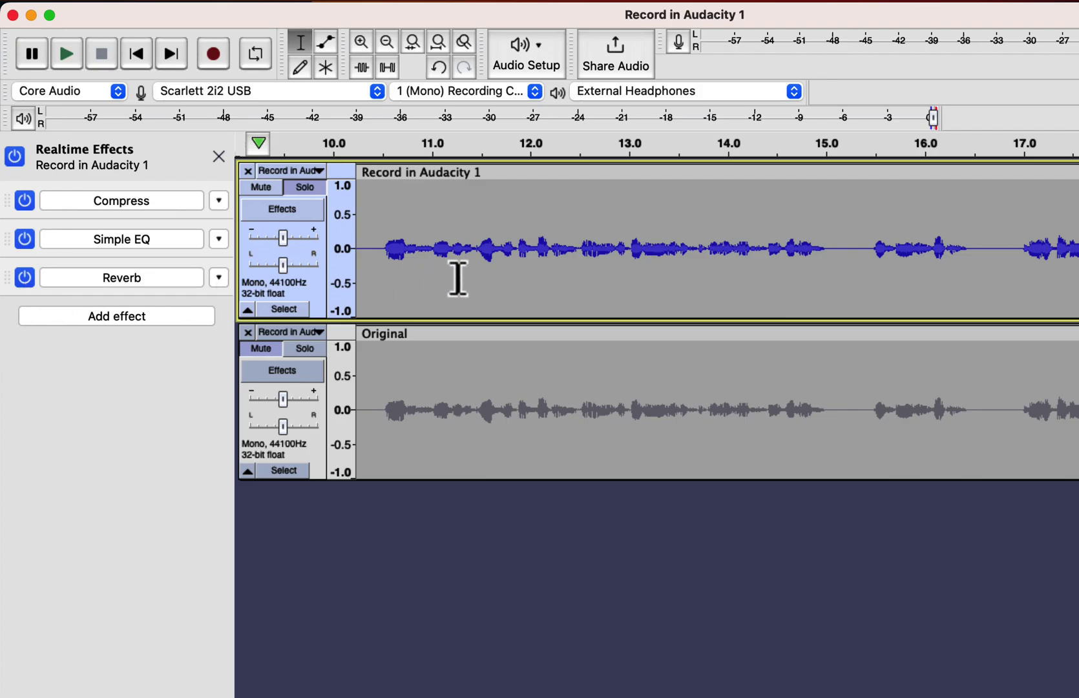
{"action": "key", "text": "Home"}
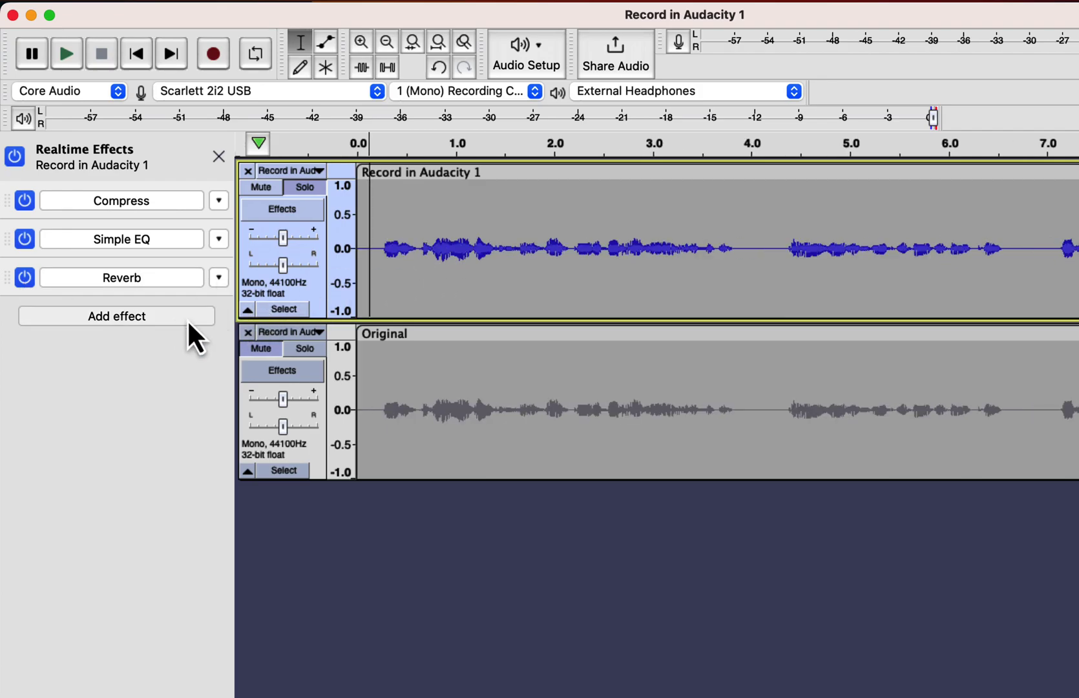
{"action": "left_click", "coordinate": [170, 316]}
{"action": "mouse_move", "coordinate": [153, 356]}
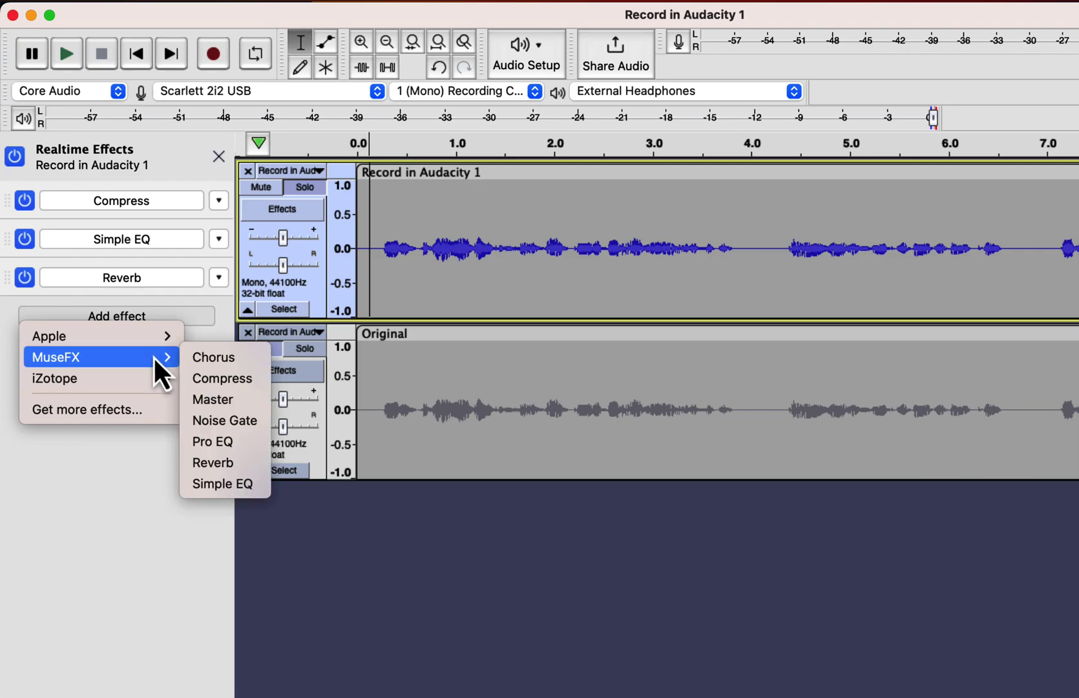
{"action": "left_click", "coordinate": [219, 421]}
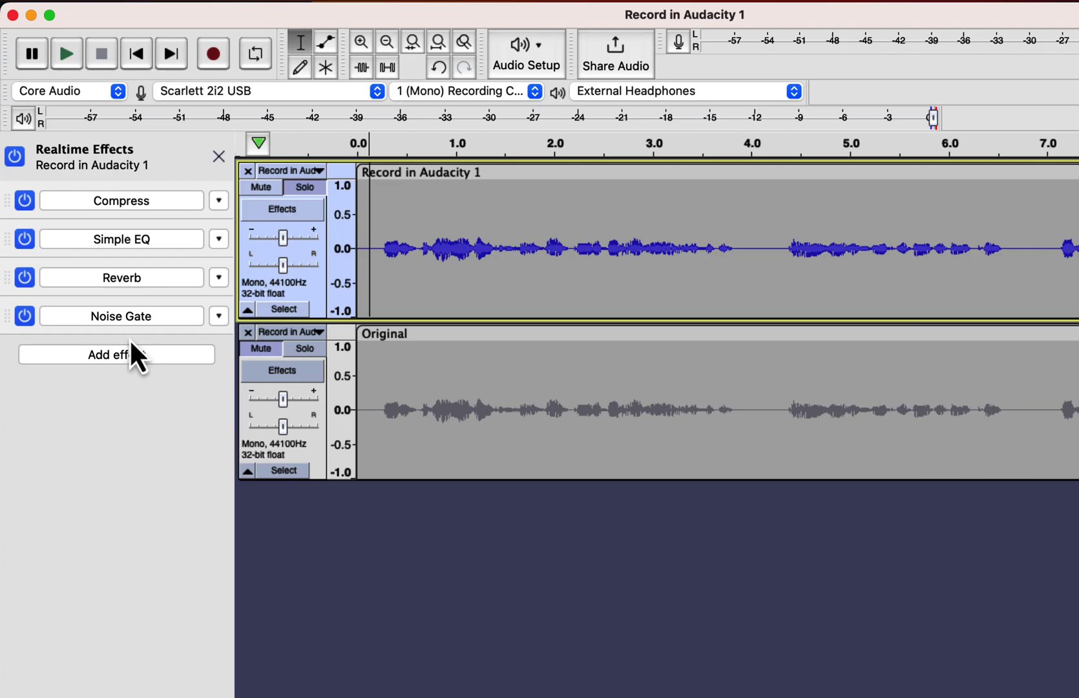
{"action": "left_click", "coordinate": [123, 315]}
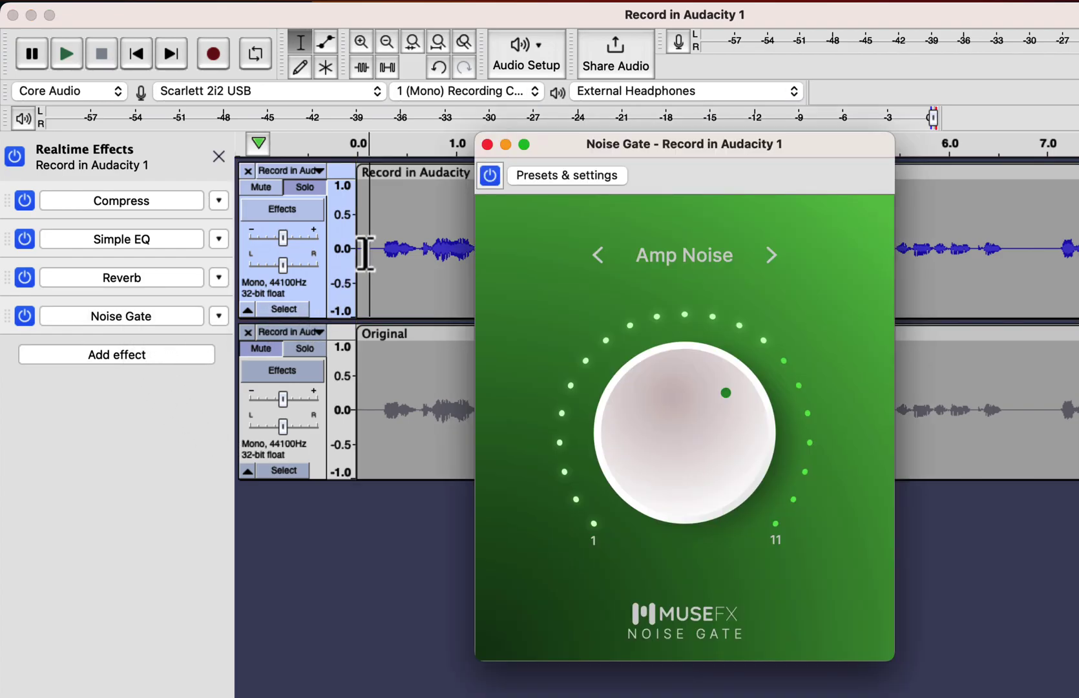
{"action": "left_click", "coordinate": [340, 252]}
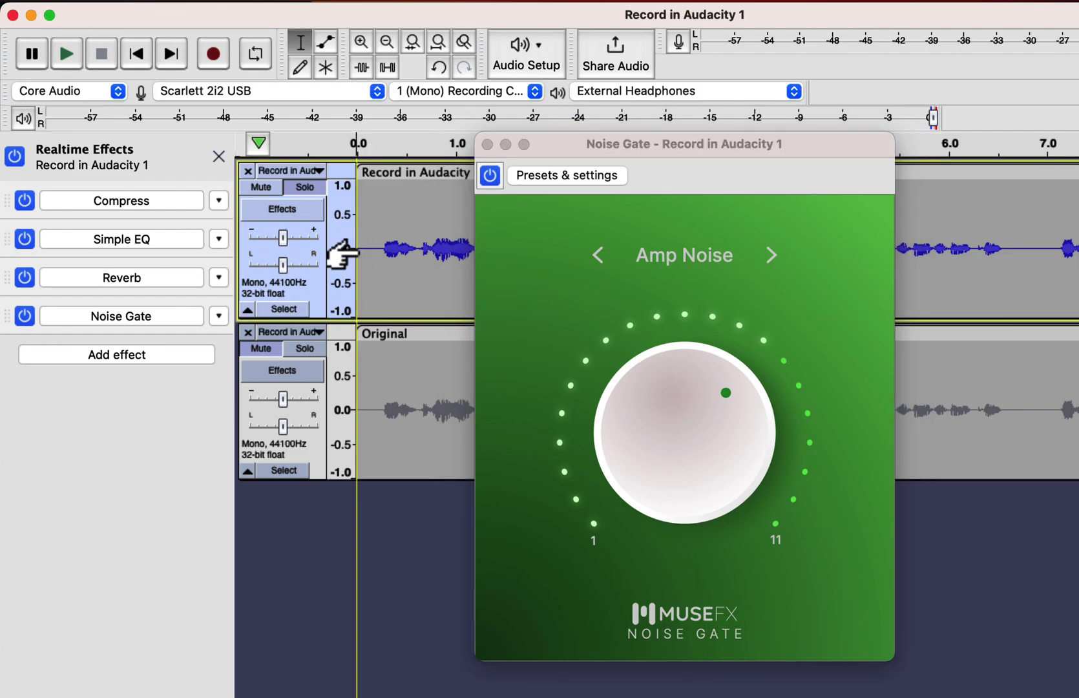
{"action": "key", "text": "space"}
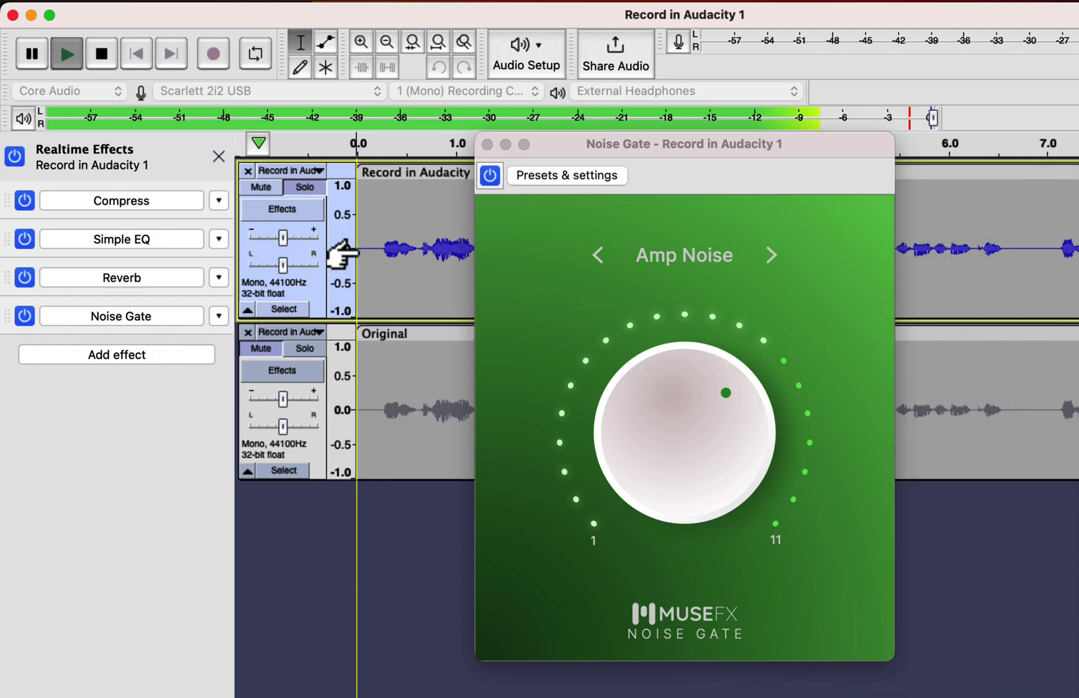
{"action": "key", "text": "space"}
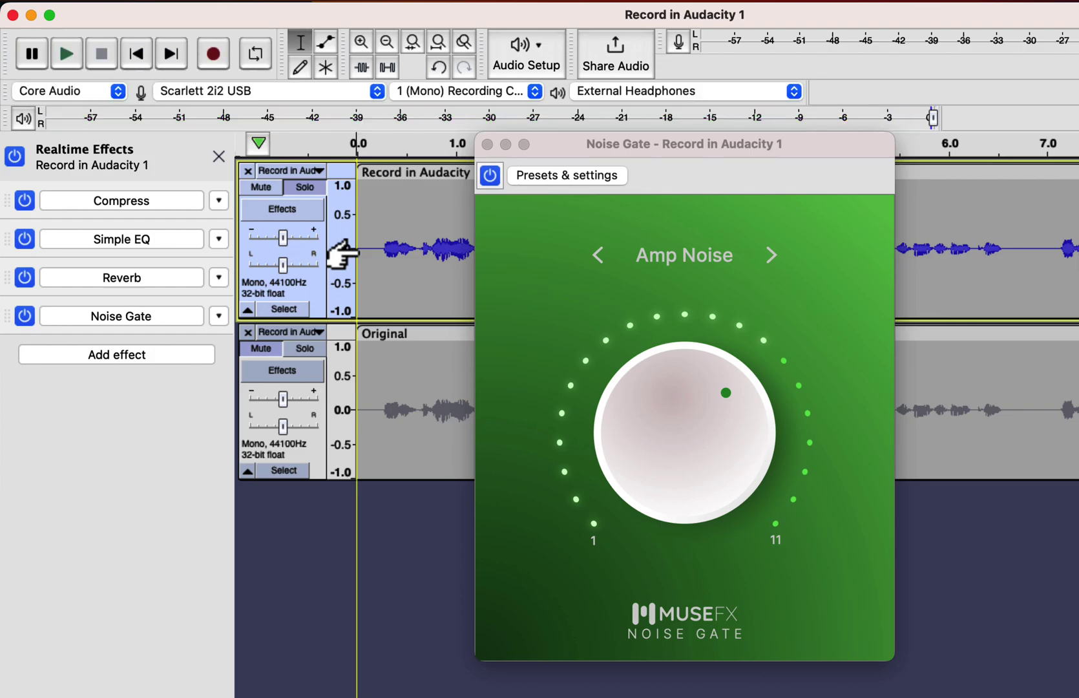
{"action": "left_click", "coordinate": [646, 252]}
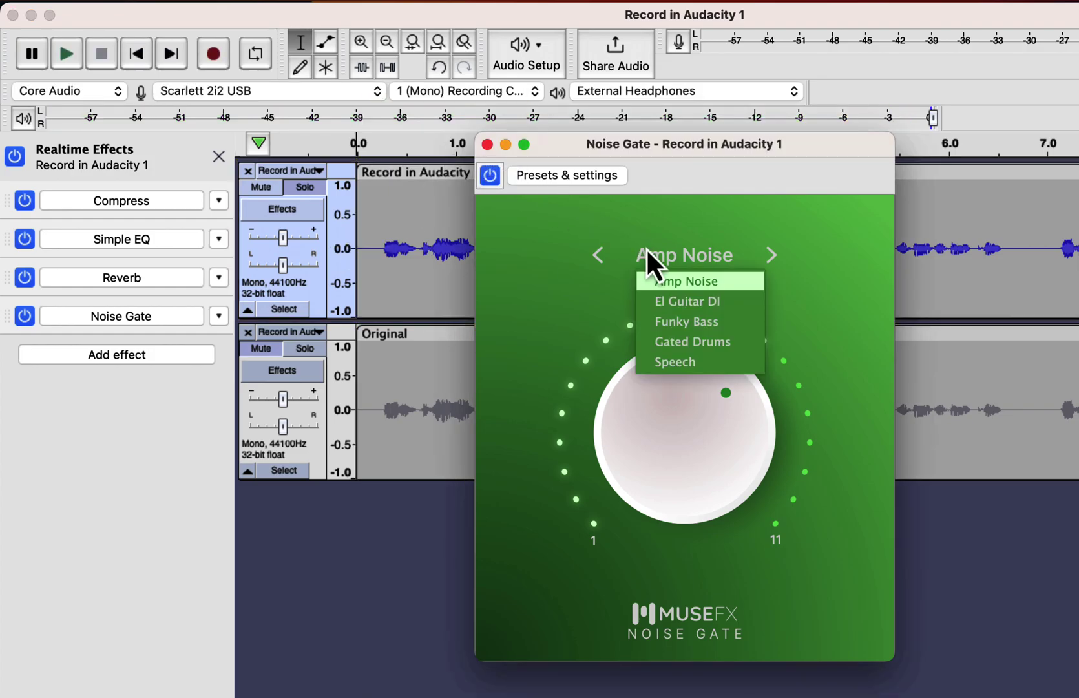
{"action": "left_click", "coordinate": [671, 360]}
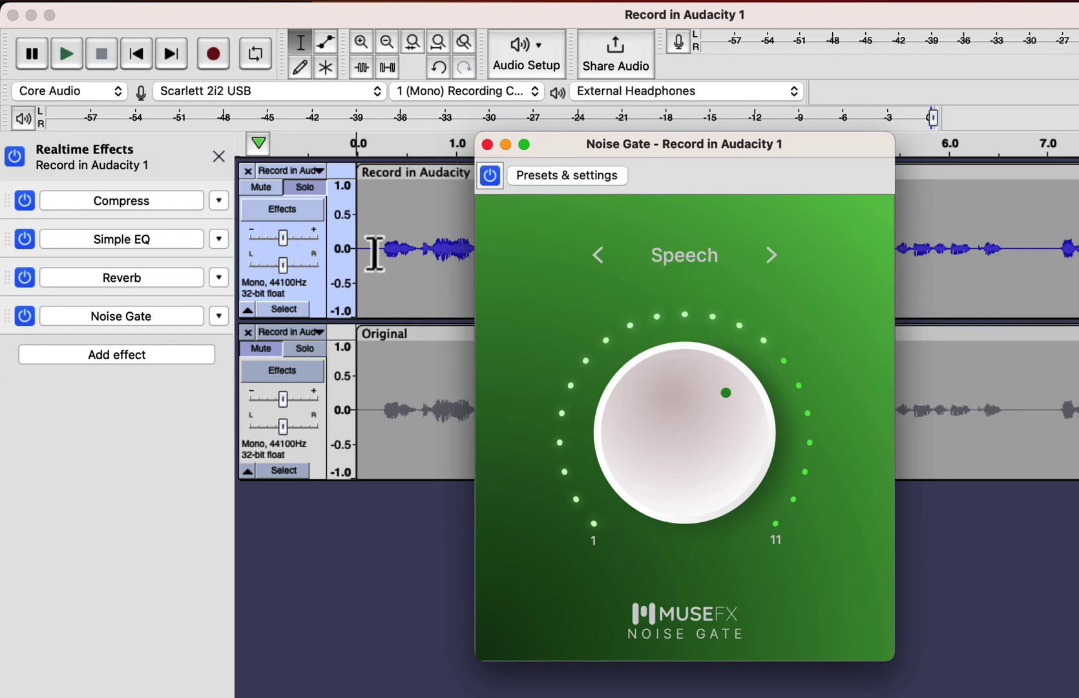
{"action": "left_click", "coordinate": [346, 245]}
{"action": "key", "text": "space"}
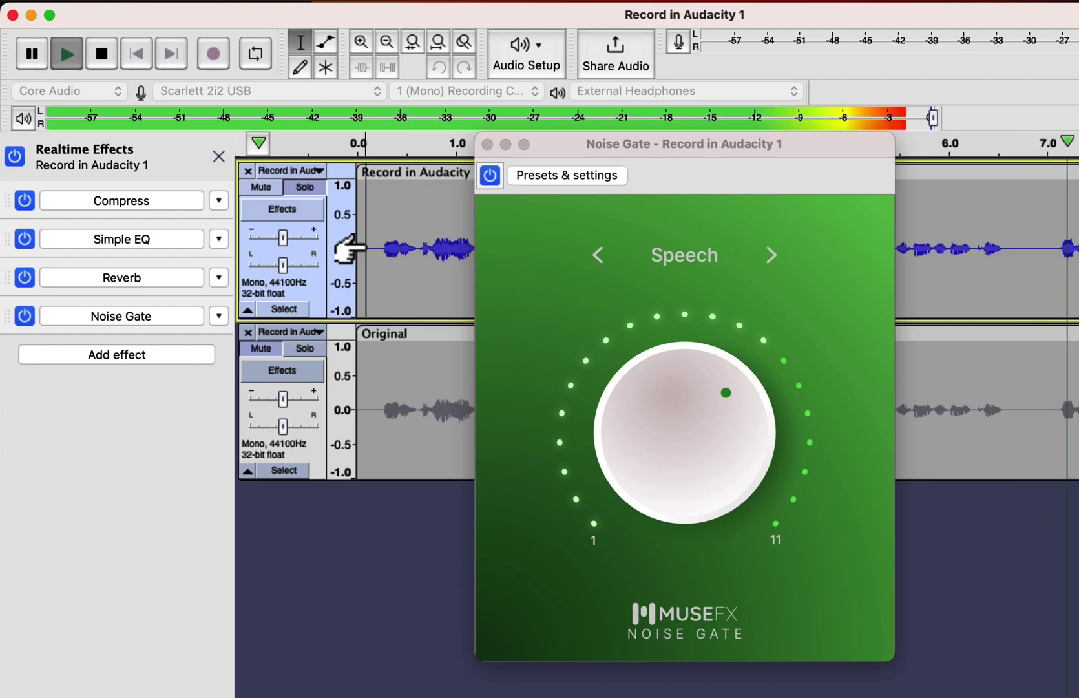
{"action": "left_click", "coordinate": [490, 176]}
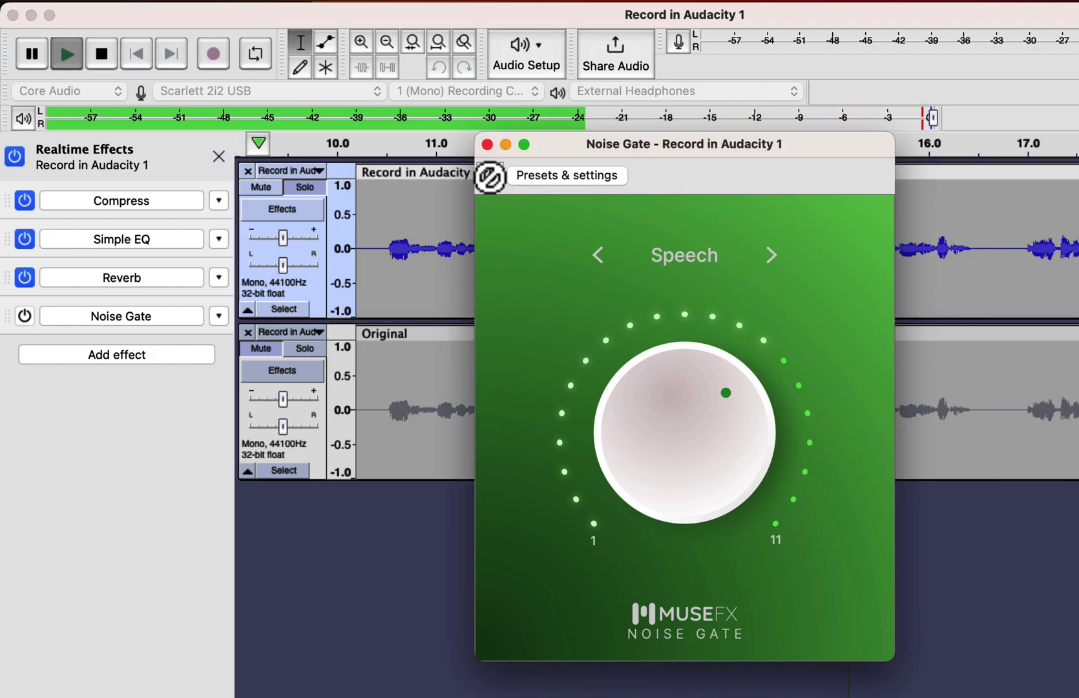
{"action": "left_click", "coordinate": [489, 176]}
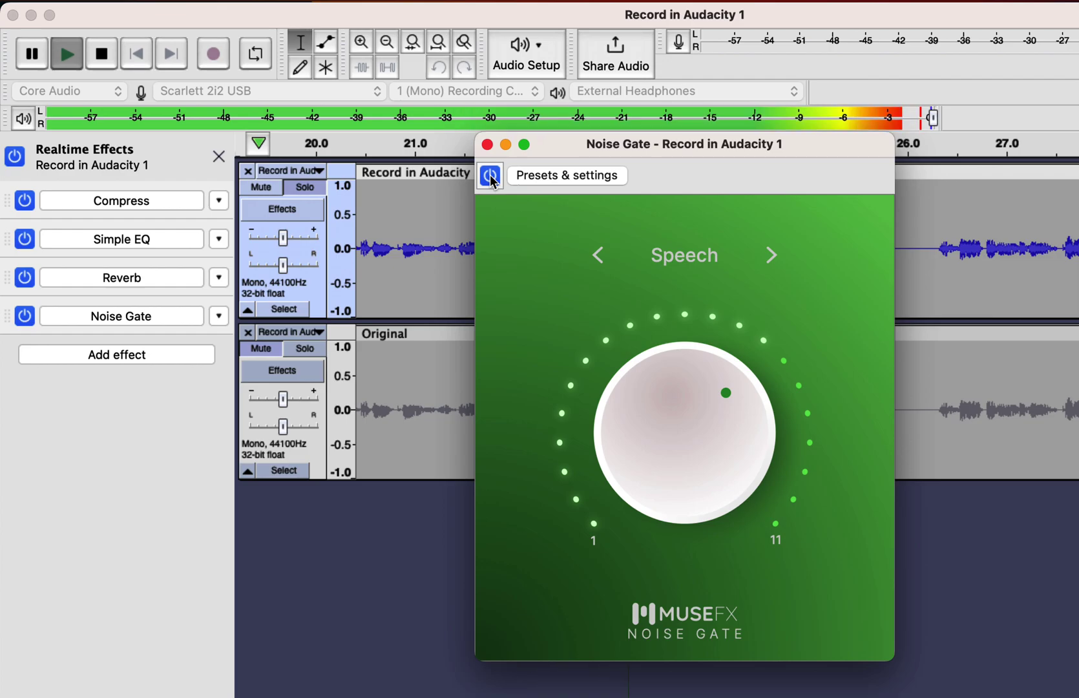
{"action": "key", "text": "space"}
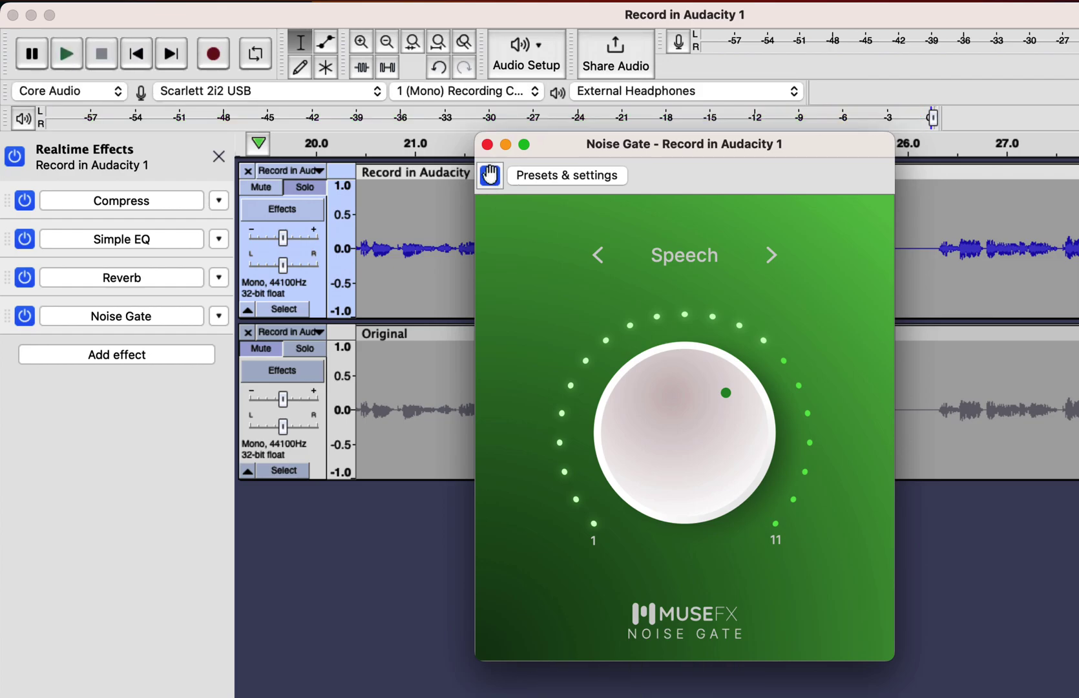
{"action": "left_click", "coordinate": [491, 176]}
{"action": "left_click", "coordinate": [487, 144]}
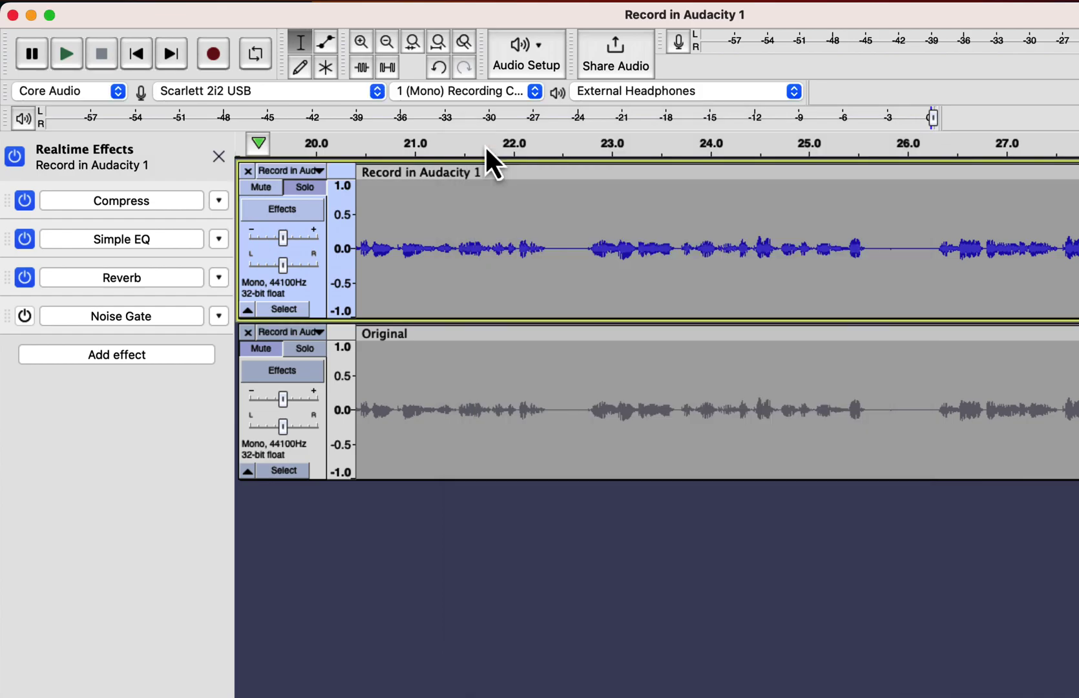
{"action": "left_click", "coordinate": [218, 316]}
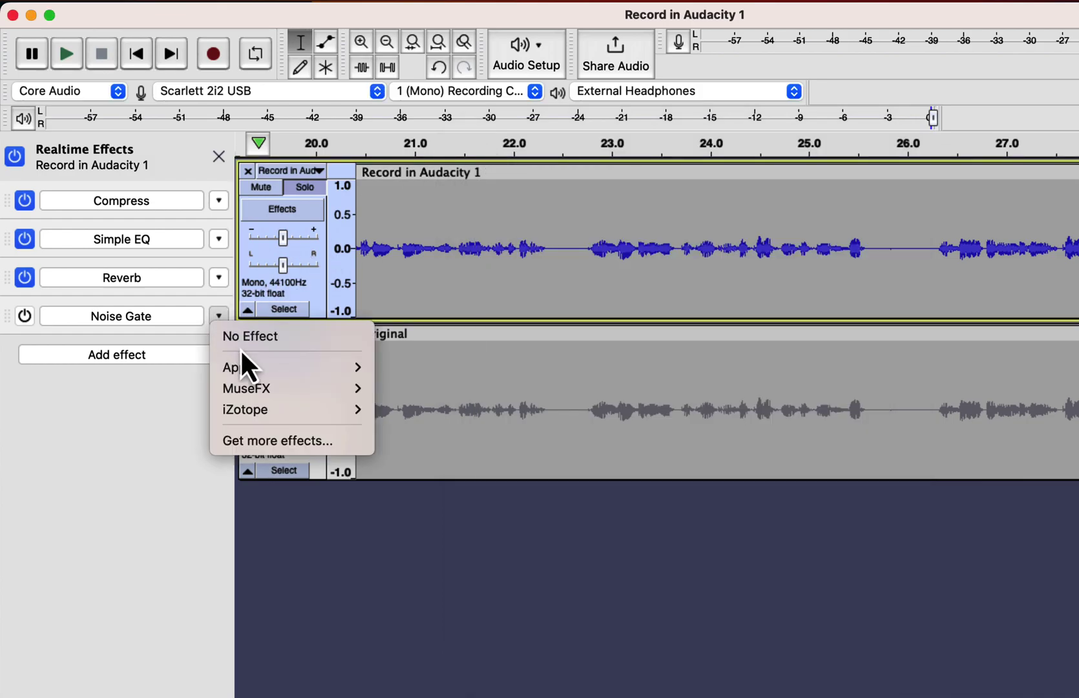
{"action": "left_click", "coordinate": [237, 335]}
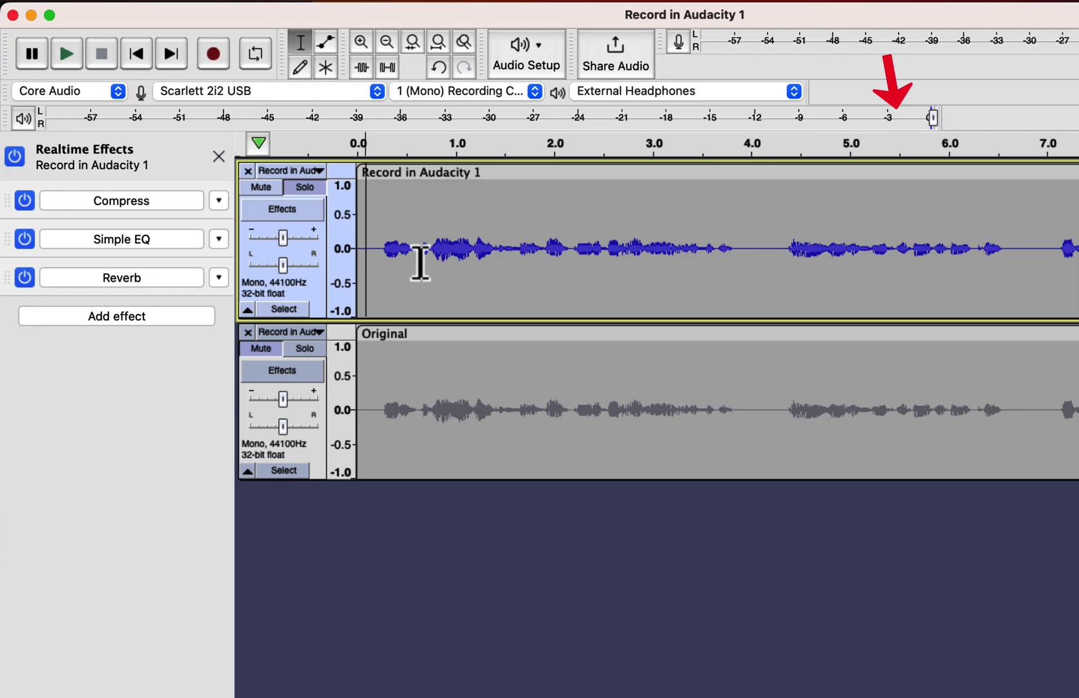
- Lower the Reverb amount toward the middle while listening to the voice
{"action": "left_click", "coordinate": [156, 274]}
{"action": "left_click", "coordinate": [373, 250]}
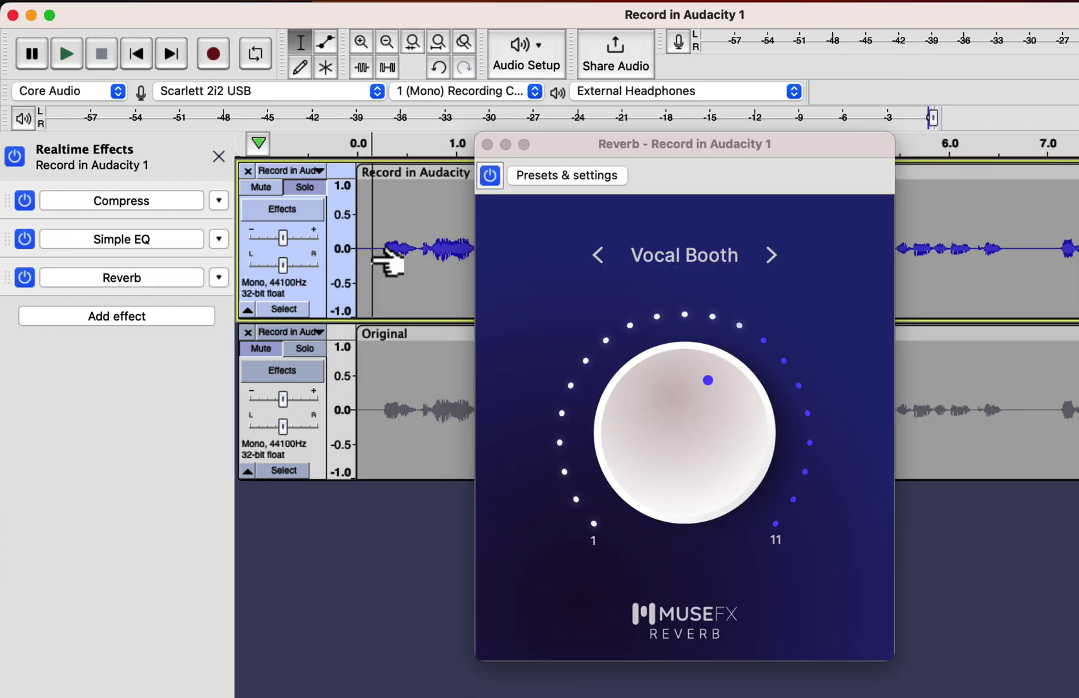
{"action": "key", "text": "space"}
{"action": "left_click_drag", "start_coordinate": [708, 381], "coordinate": [735, 403]}
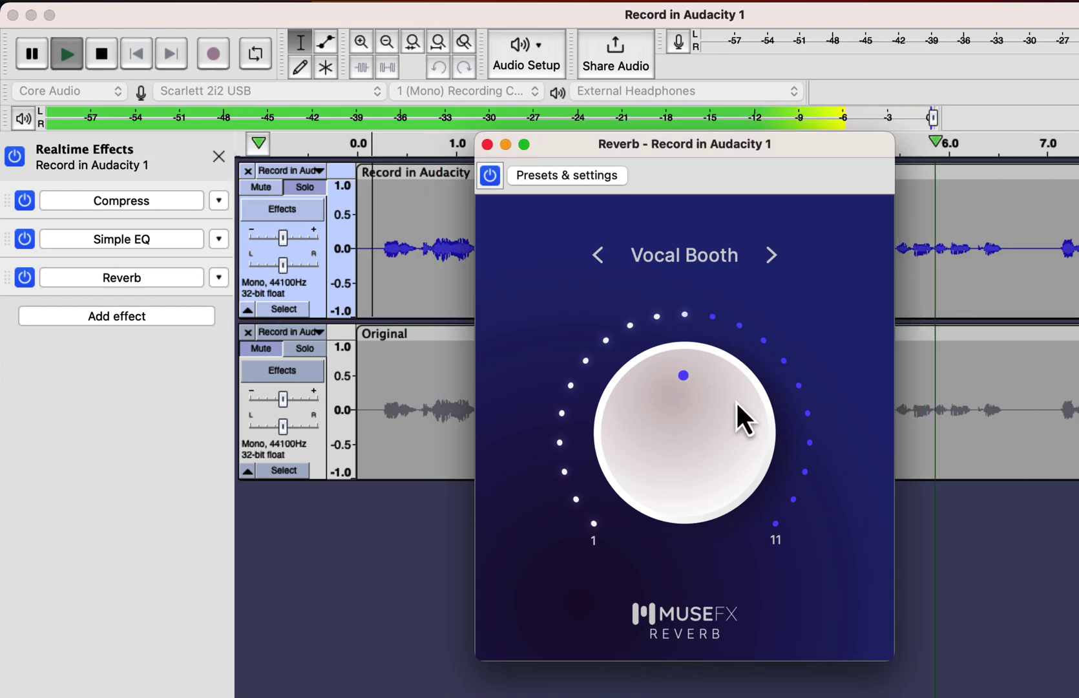
{"action": "key", "text": "space"}
- Adjust the Simple EQ amount slightly during playback
{"action": "left_click", "coordinate": [167, 243]}
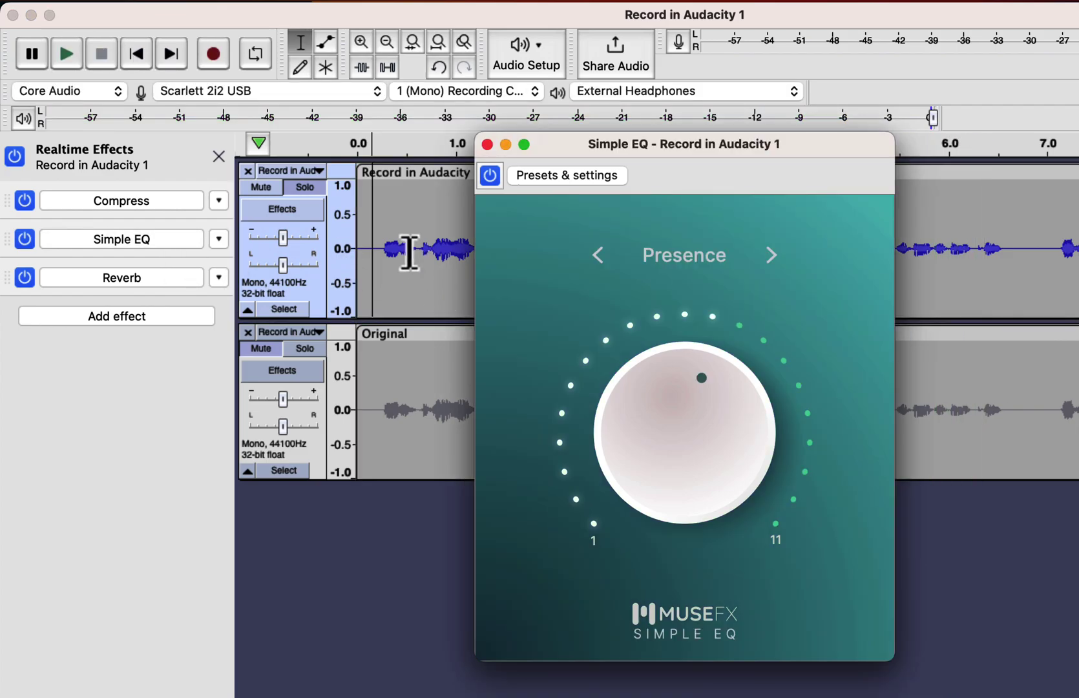
{"action": "key", "text": "space"}
{"action": "left_click_drag", "start_coordinate": [701, 379], "coordinate": [730, 391]}
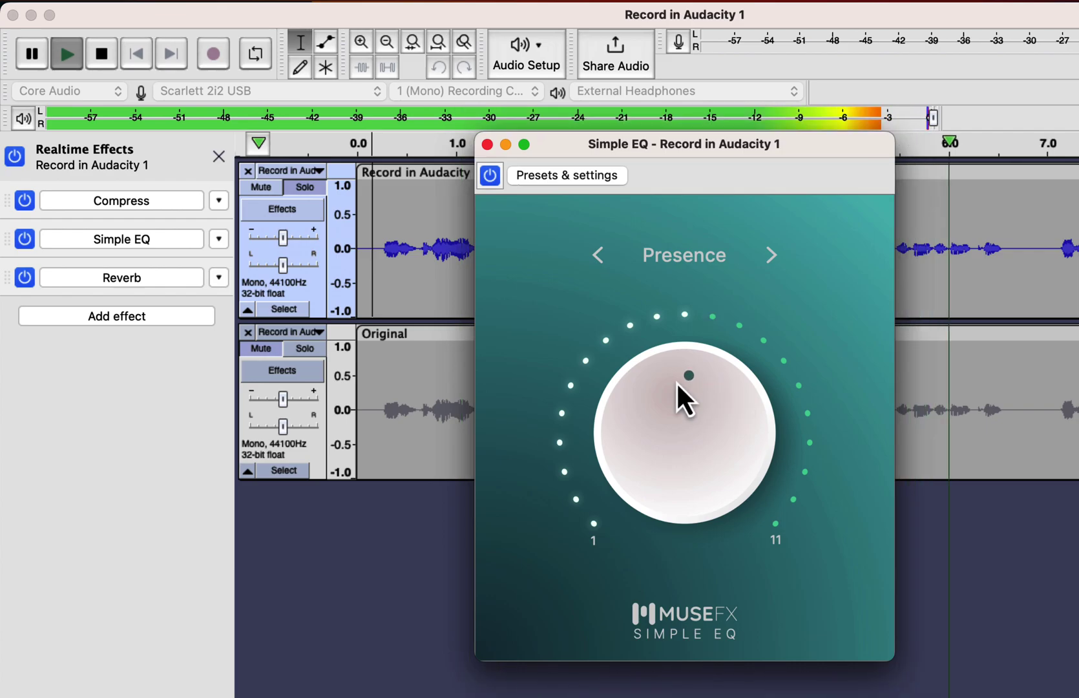
{"action": "key", "text": "space"}
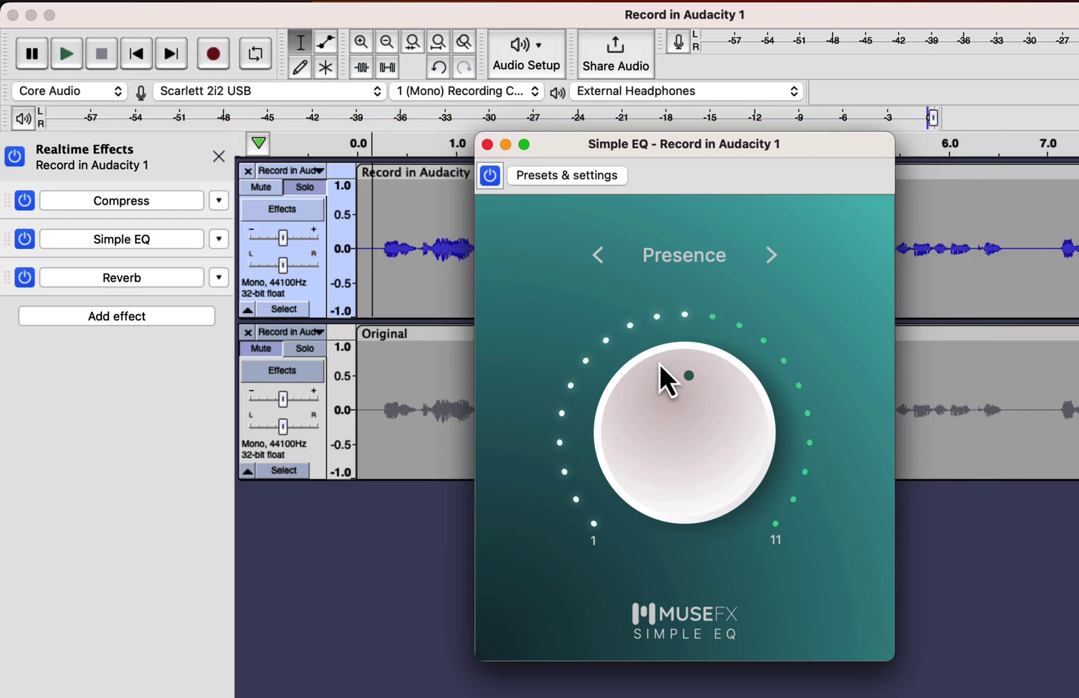
- Reduce the Compress amount slightly while listening, then close all three effect windows
{"action": "left_click", "coordinate": [153, 208]}
{"action": "key", "text": "space"}
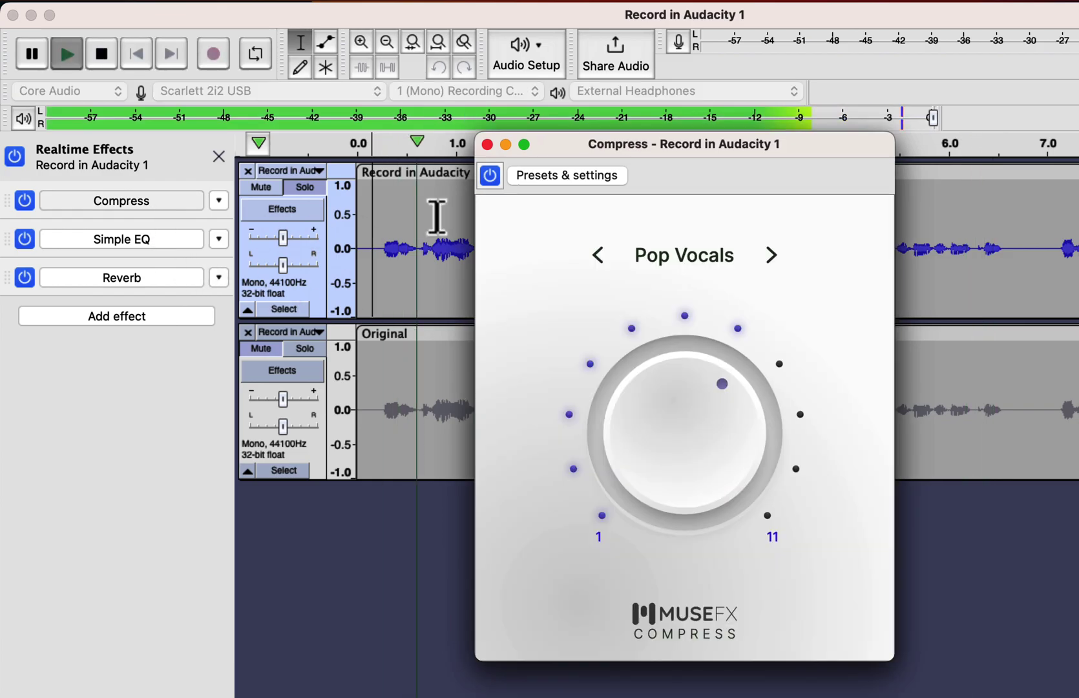
{"action": "left_click_drag", "start_coordinate": [719, 376], "coordinate": [746, 391]}
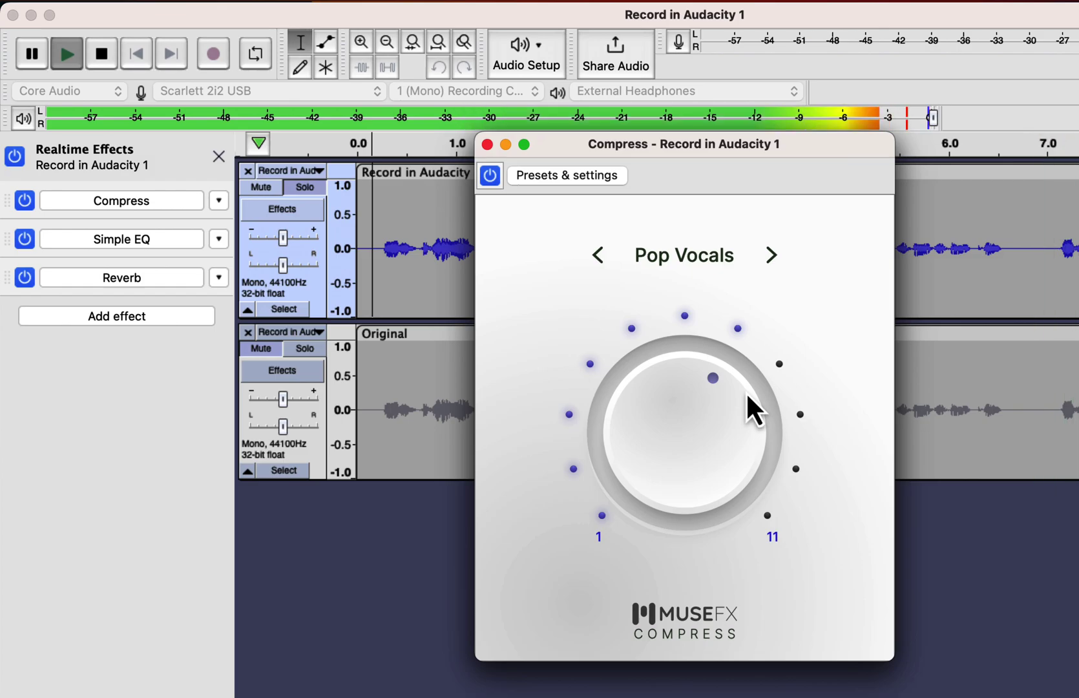
{"action": "key", "text": "space"}
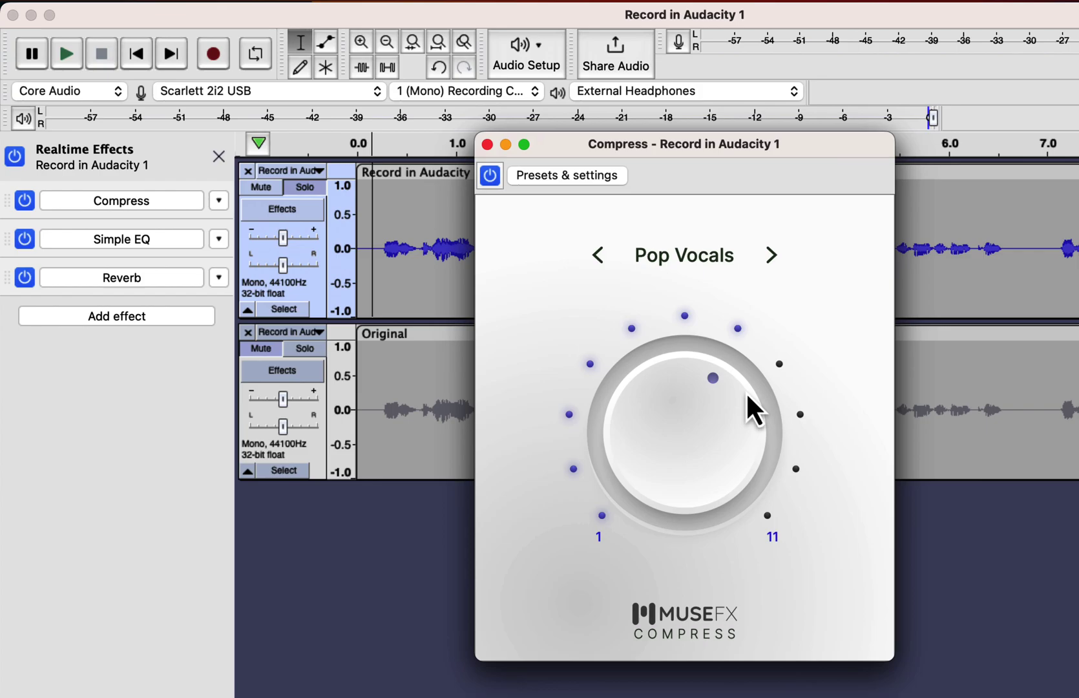
{"action": "left_click", "coordinate": [487, 144]}
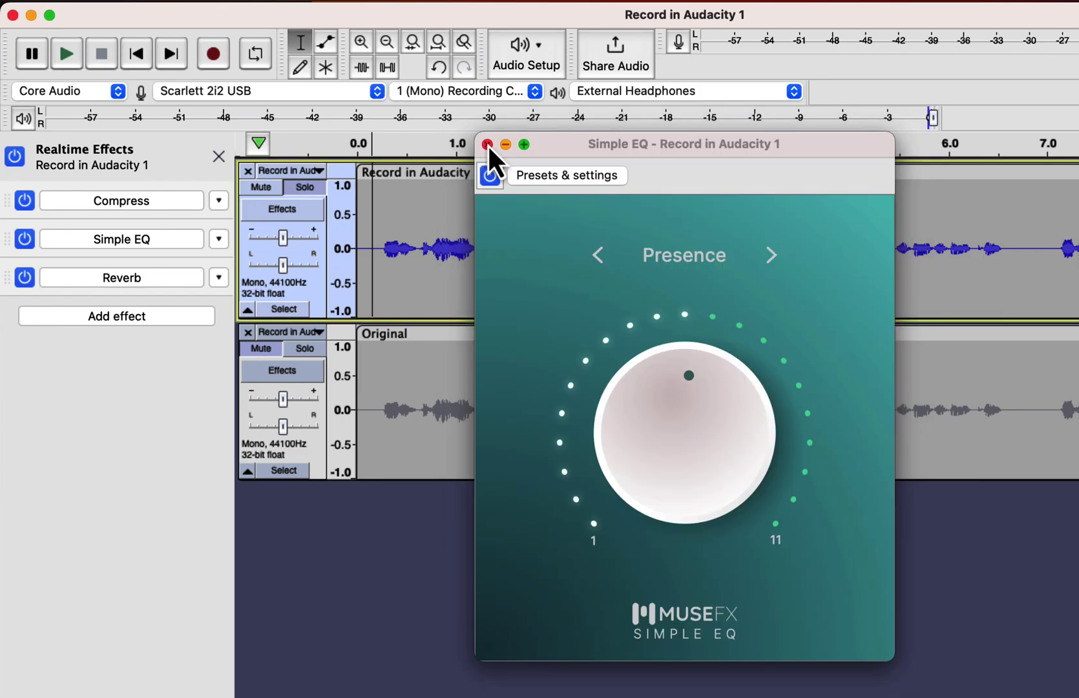
{"action": "left_click", "coordinate": [488, 144]}
{"action": "left_click", "coordinate": [487, 144]}
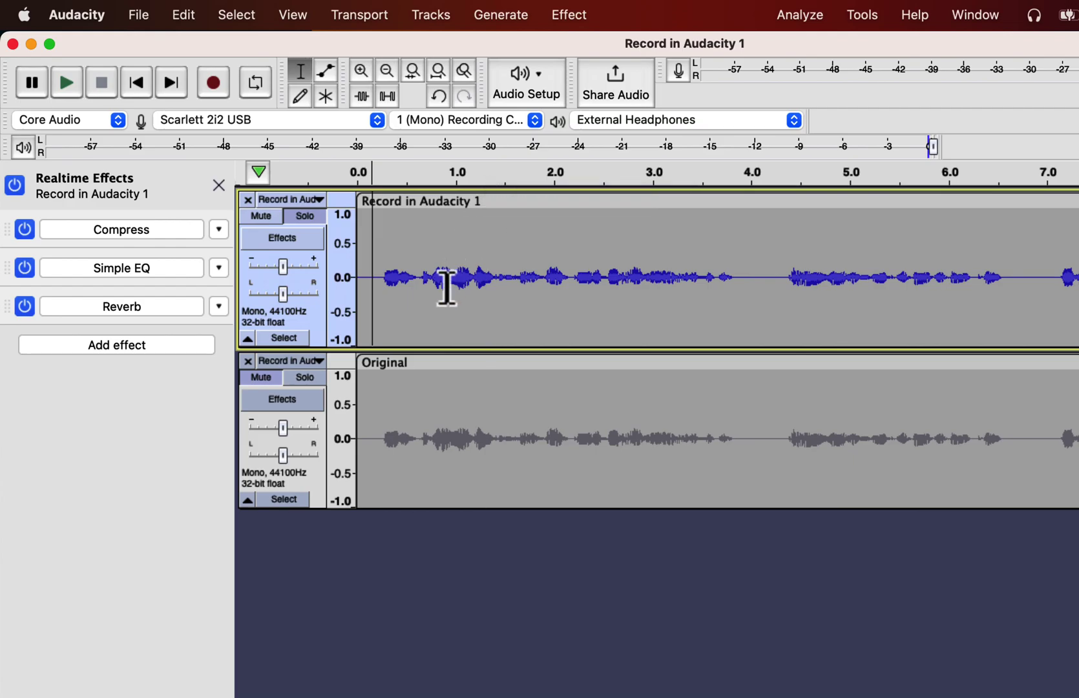
{"action": "double_click", "coordinate": [446, 287]}
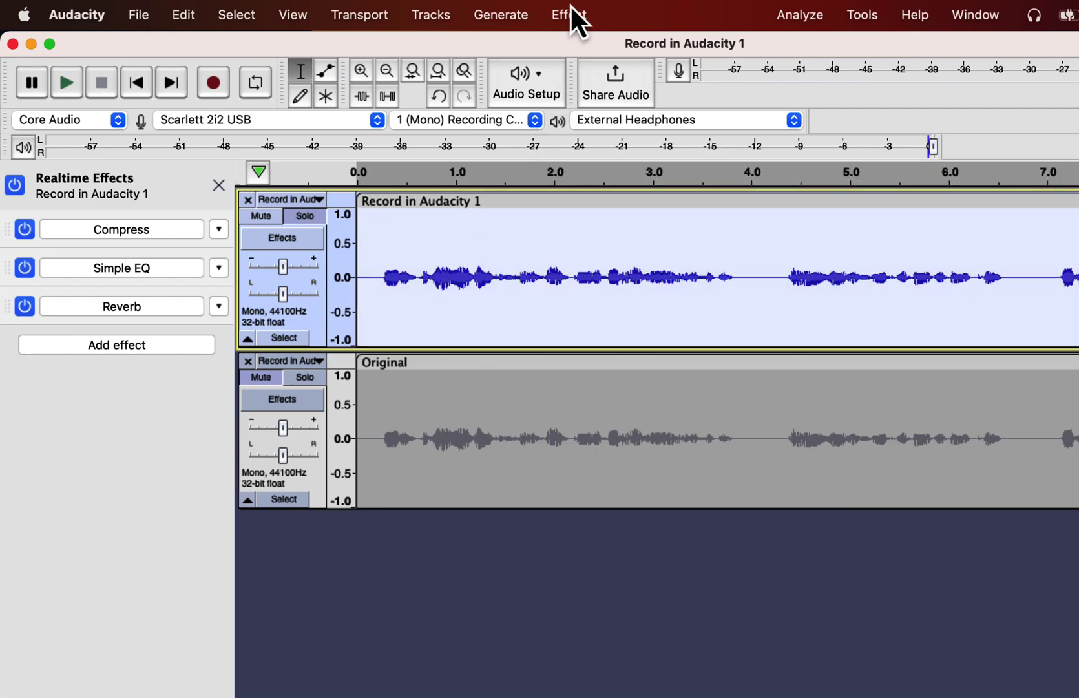
{"action": "left_click", "coordinate": [568, 14]}
{"action": "left_click", "coordinate": [802, 246]}
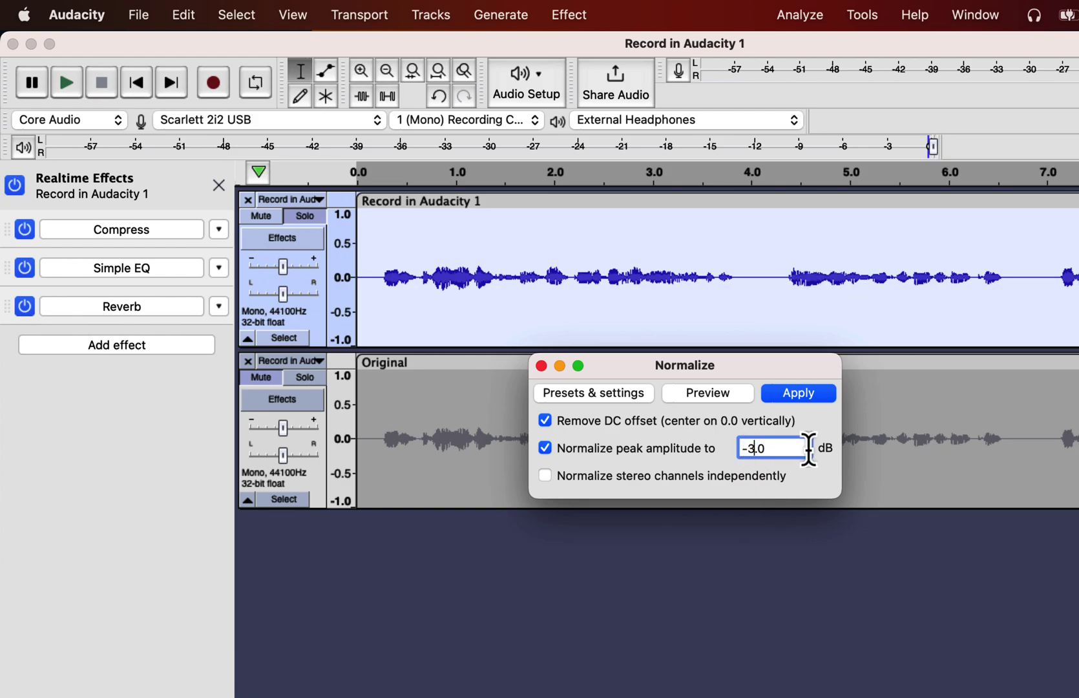
{"action": "left_click", "coordinate": [798, 392]}
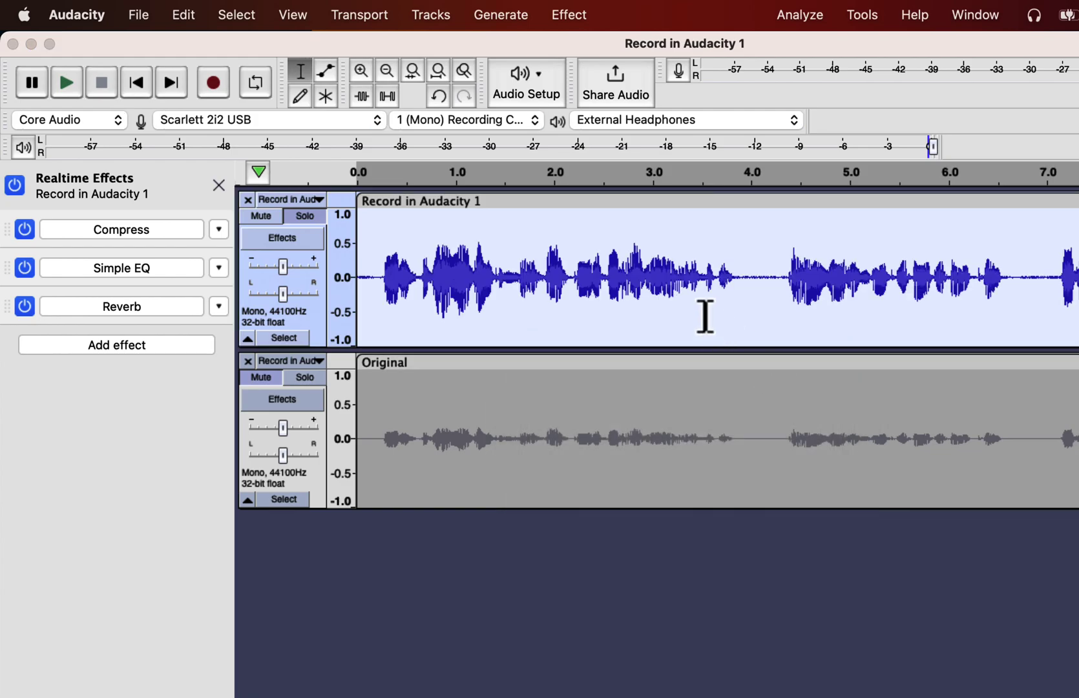
{"action": "key", "text": "space"}
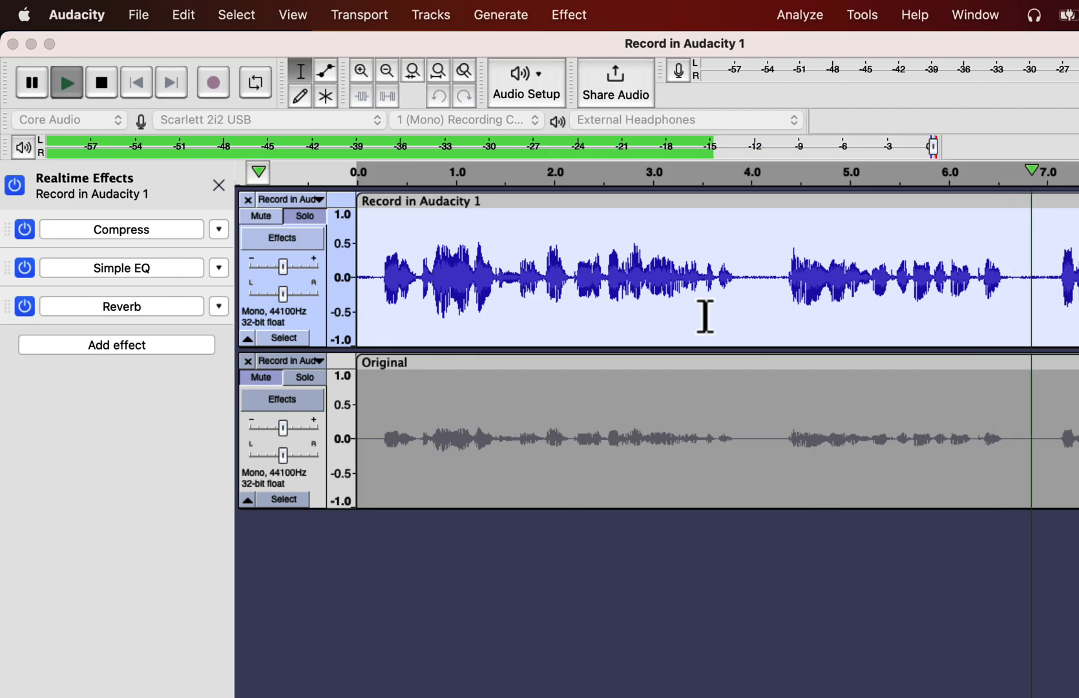
{"action": "key", "text": "space"}
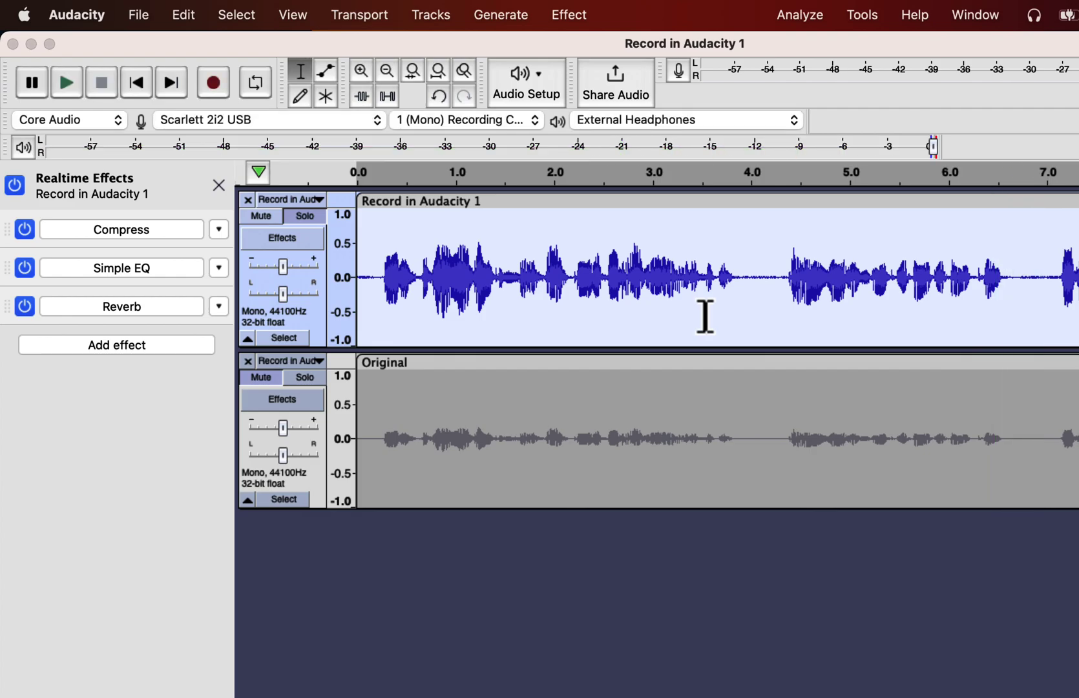
{"action": "key", "text": "super+z"}
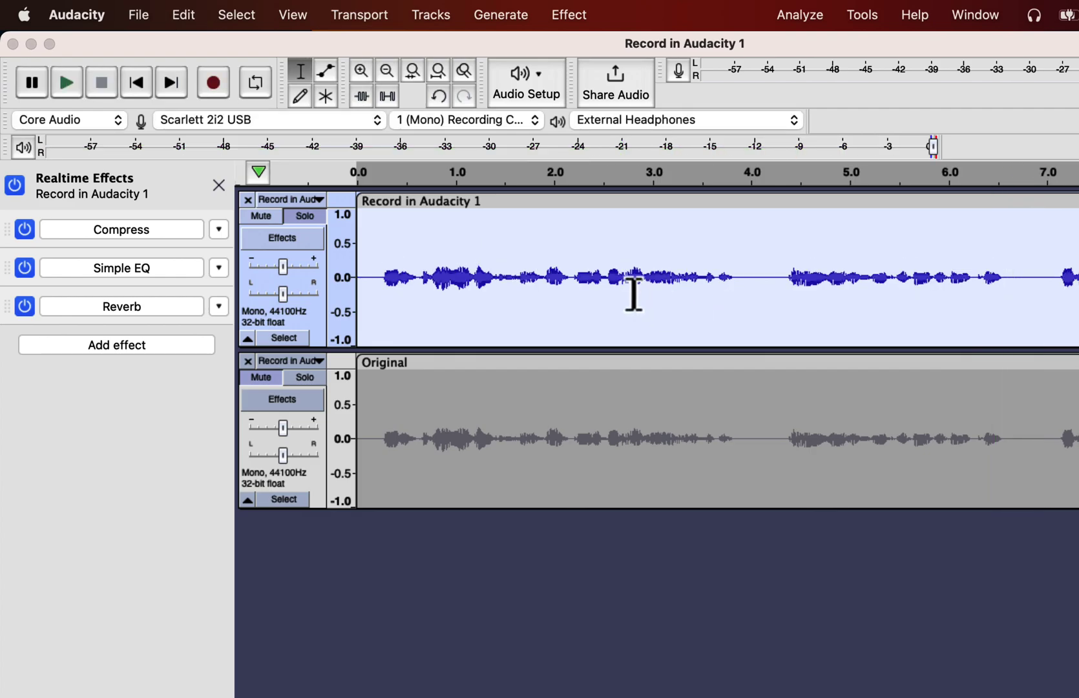
- Lower the voice track's gain to -2.0 dB and play a passage to hear it
{"action": "left_click", "coordinate": [392, 249]}
{"action": "left_click", "coordinate": [370, 258]}
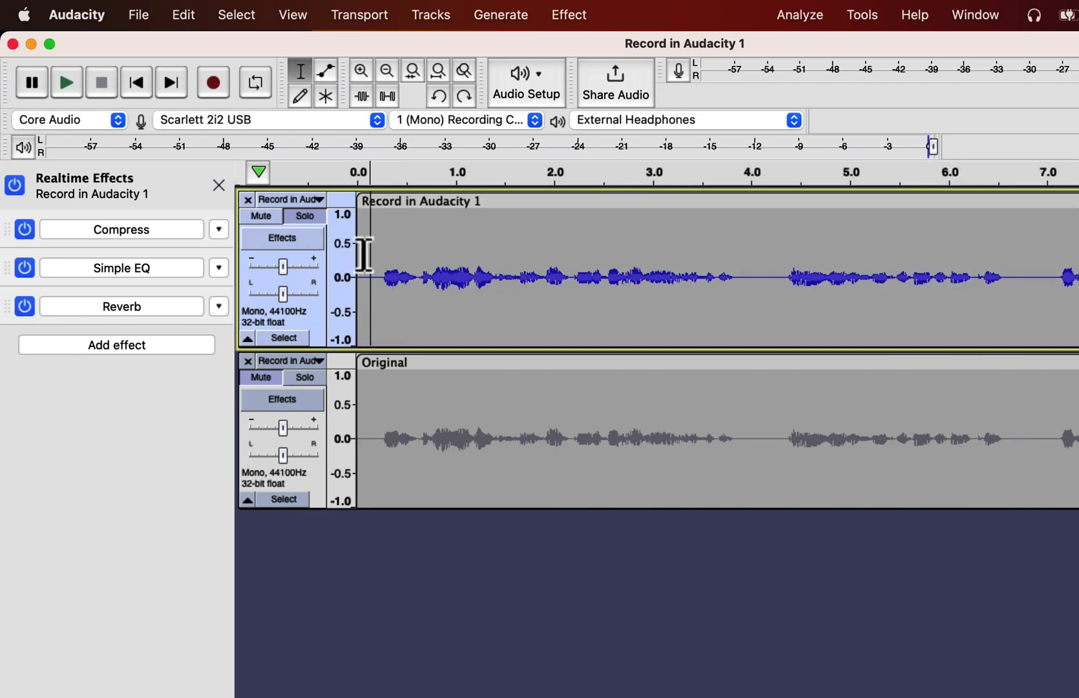
{"action": "left_click_drag", "start_coordinate": [280, 271], "coordinate": [276, 270]}
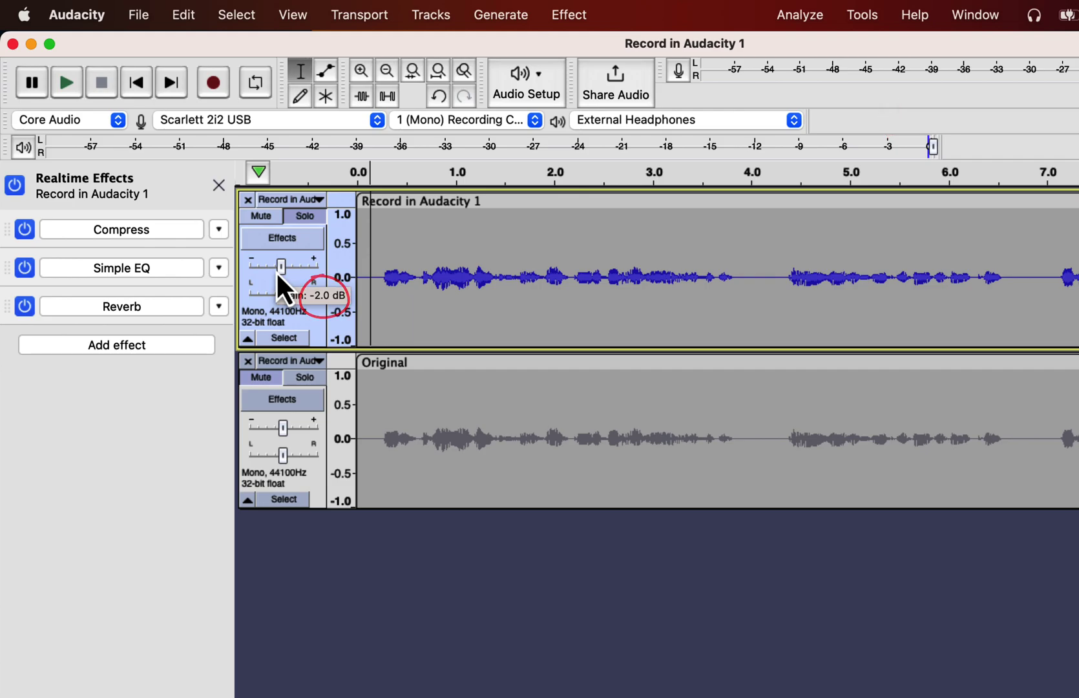
{"action": "key", "text": "space"}
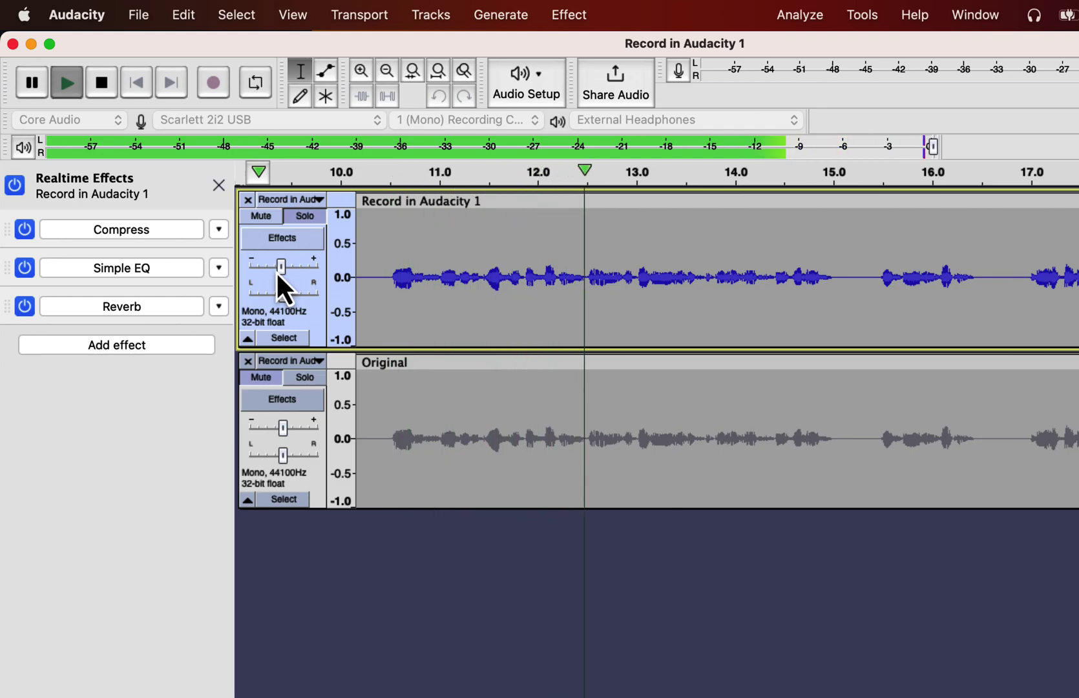
{"action": "key", "text": "space"}
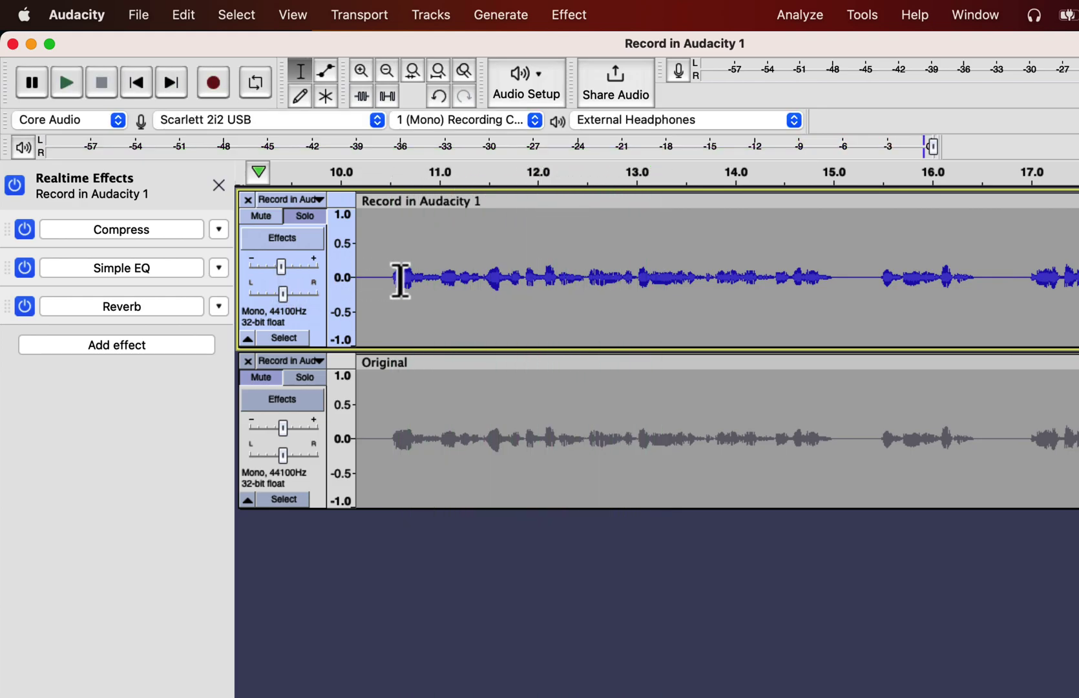
{"action": "scroll", "coordinate": [414, 279], "scroll_direction": "left", "scroll_amount": 15}
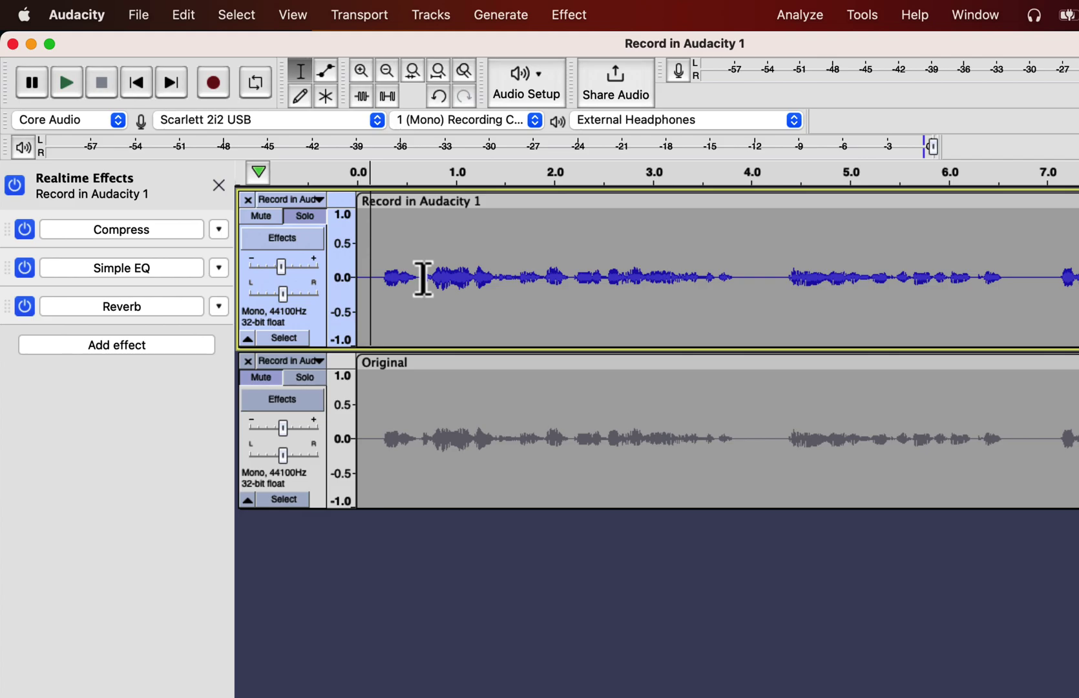
- Play both tracks, soloing the Original and the processed voice alternately twice, then stop
{"action": "left_click", "coordinate": [308, 386]}
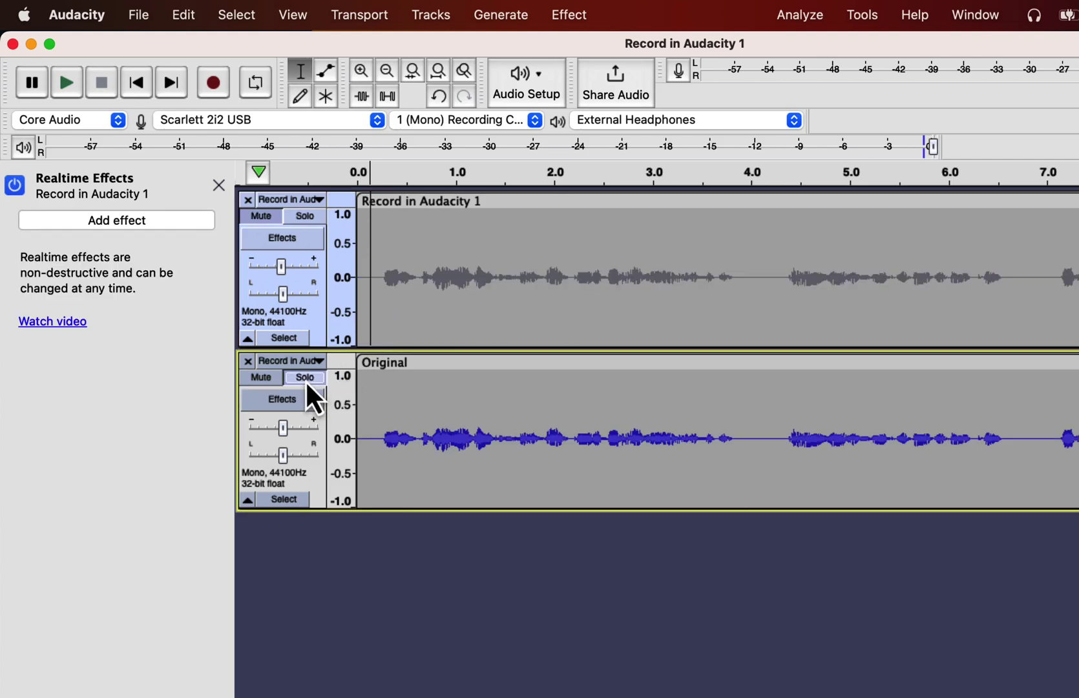
{"action": "key", "text": "space"}
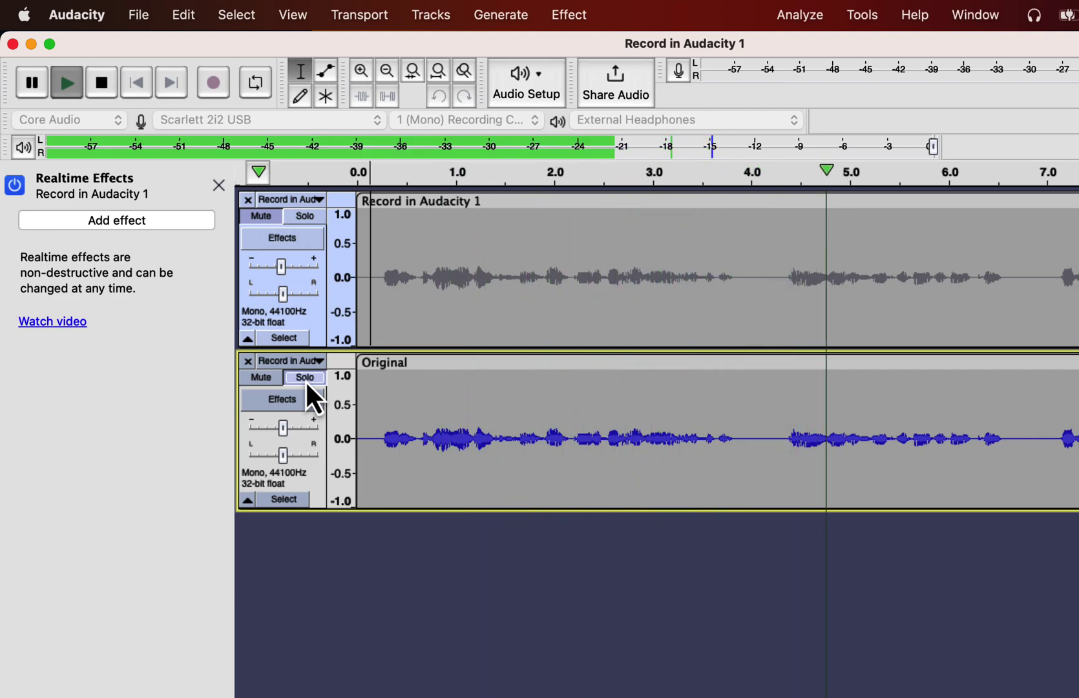
{"action": "left_click", "coordinate": [305, 380]}
{"action": "left_click", "coordinate": [308, 216]}
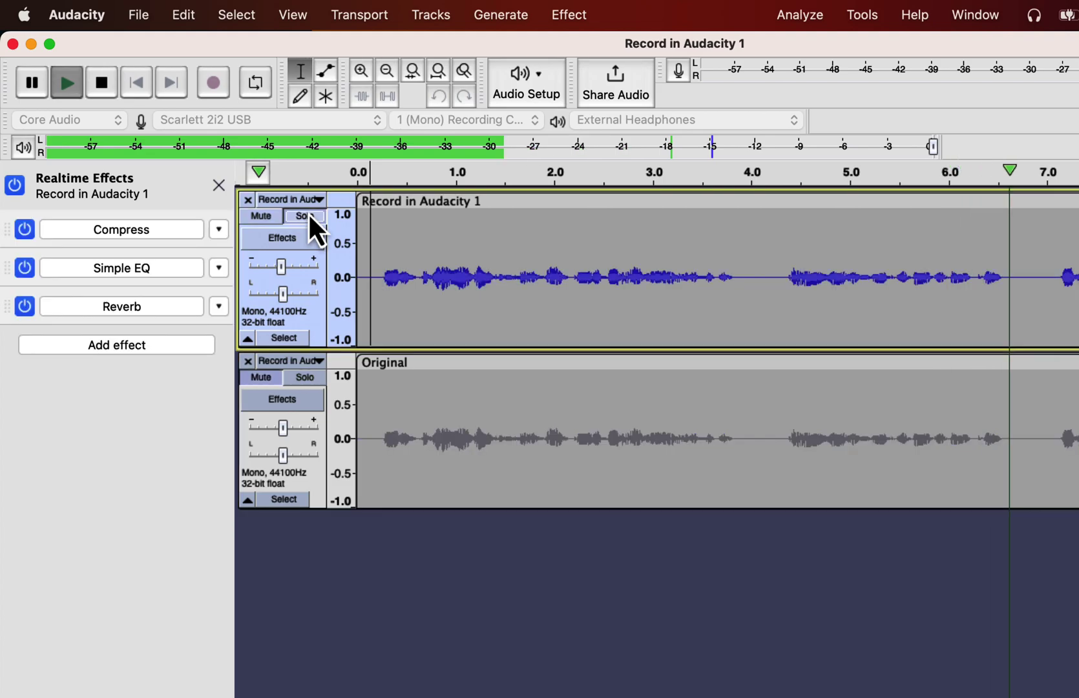
{"action": "left_click", "coordinate": [305, 377]}
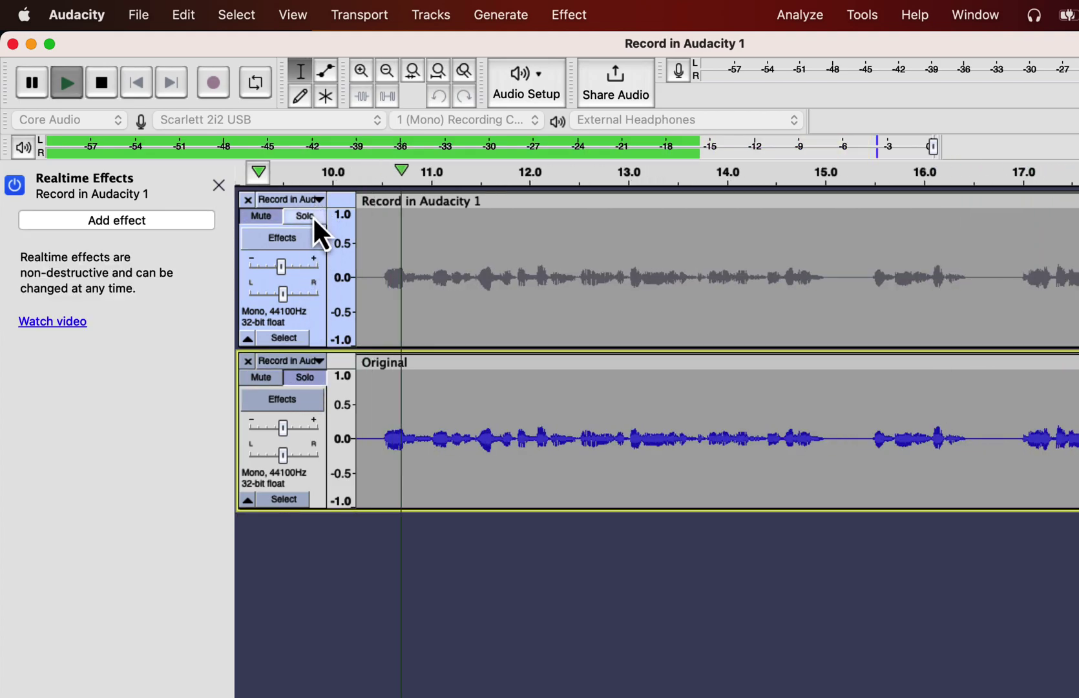
{"action": "left_click", "coordinate": [309, 220]}
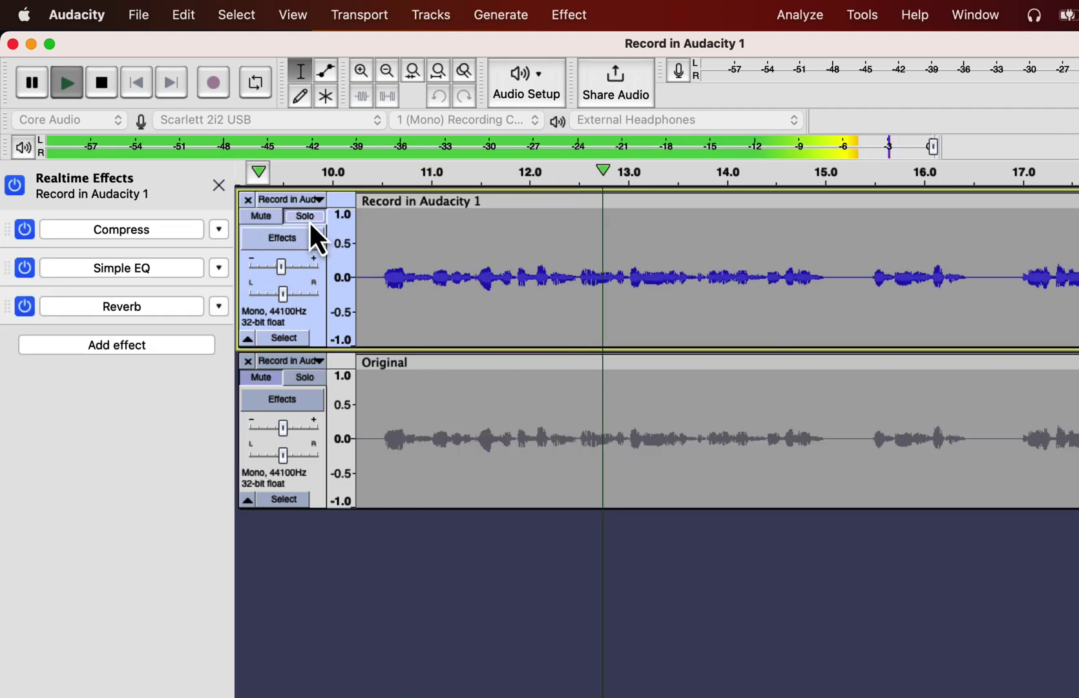
{"action": "key", "text": "space"}
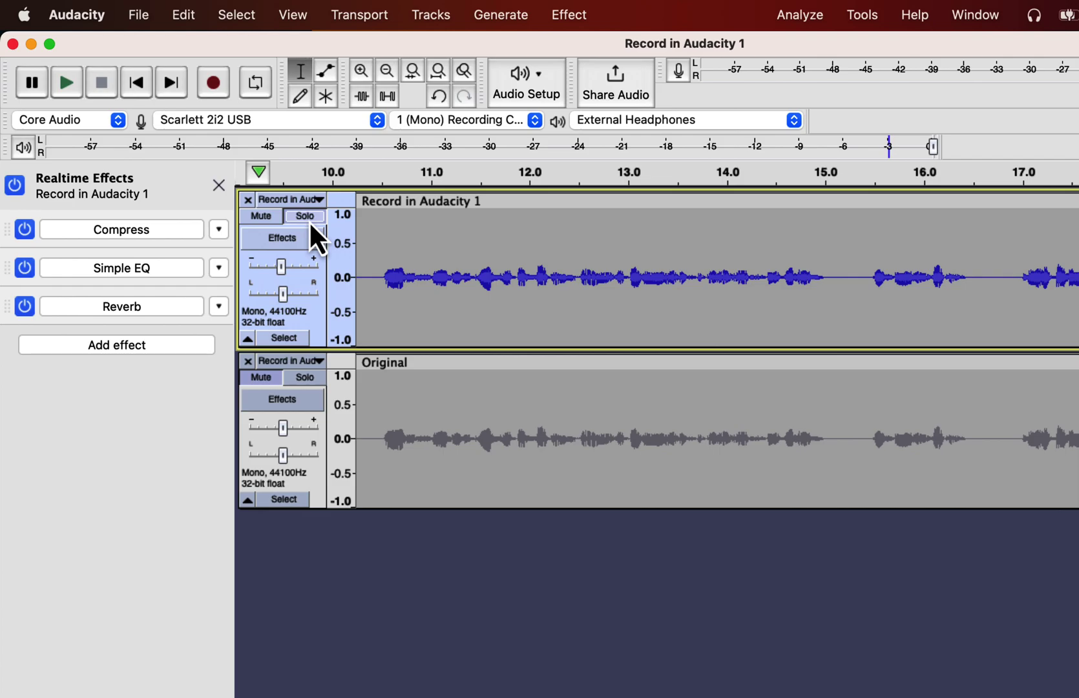
- Select the whole processed voice clip on the top track
{"action": "left_click", "coordinate": [407, 254]}
{"action": "double_click", "coordinate": [407, 252]}
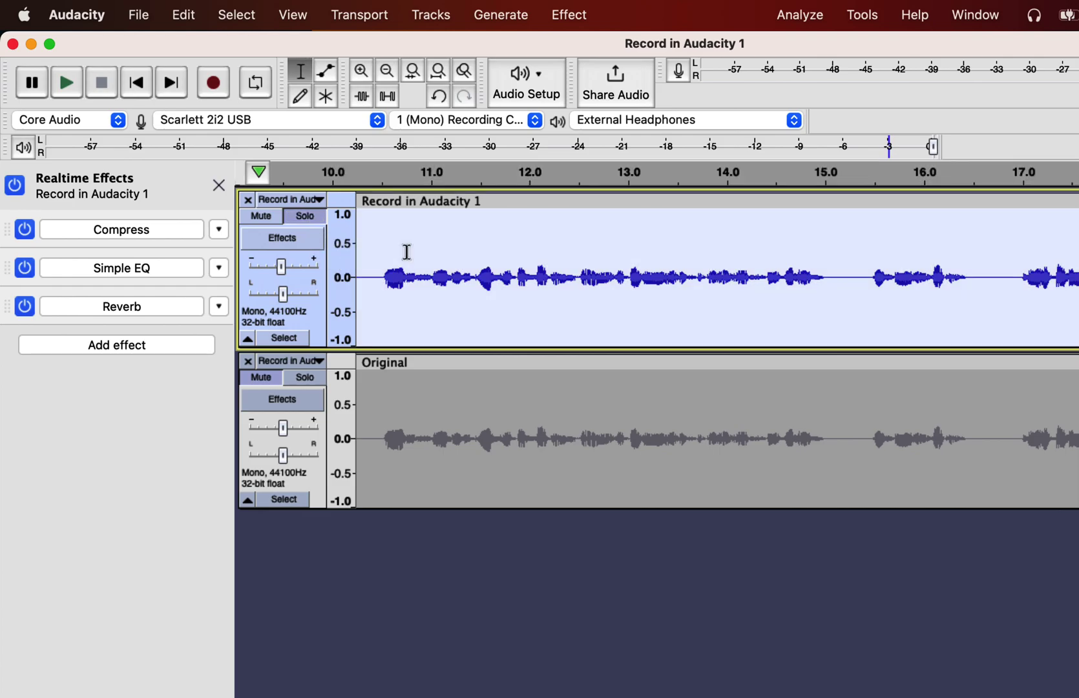
{"action": "left_click", "coordinate": [138, 14]}
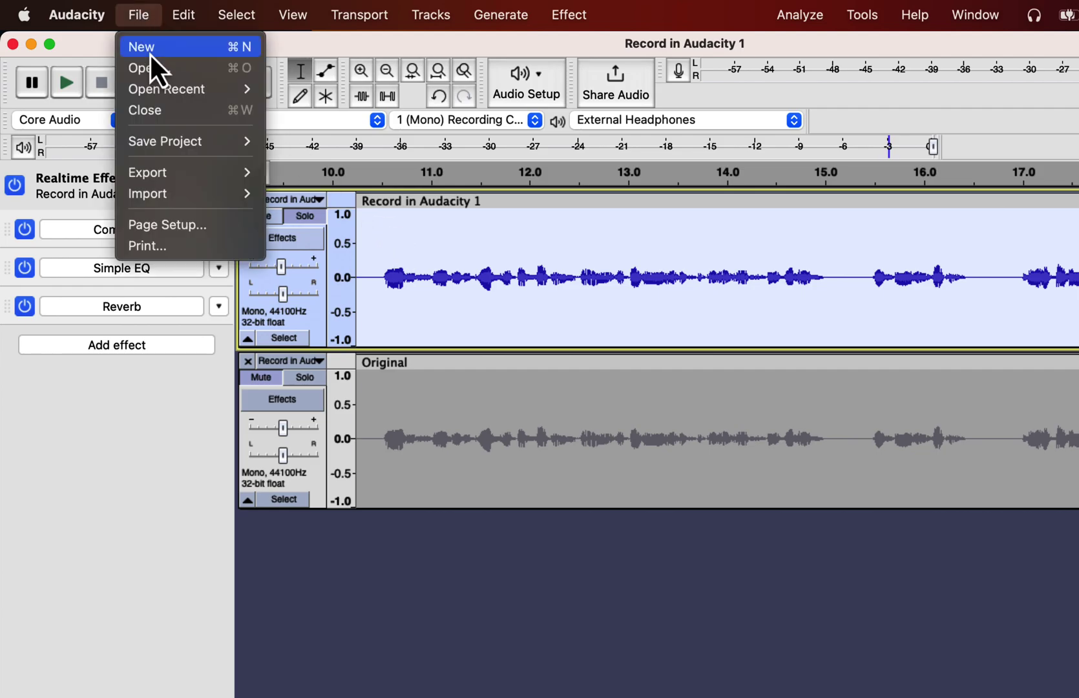
- Export the processed audio as a WAV and import Improved audio 2.wav as a new track
{"action": "mouse_move", "coordinate": [184, 173]}
{"action": "left_click", "coordinate": [297, 194]}
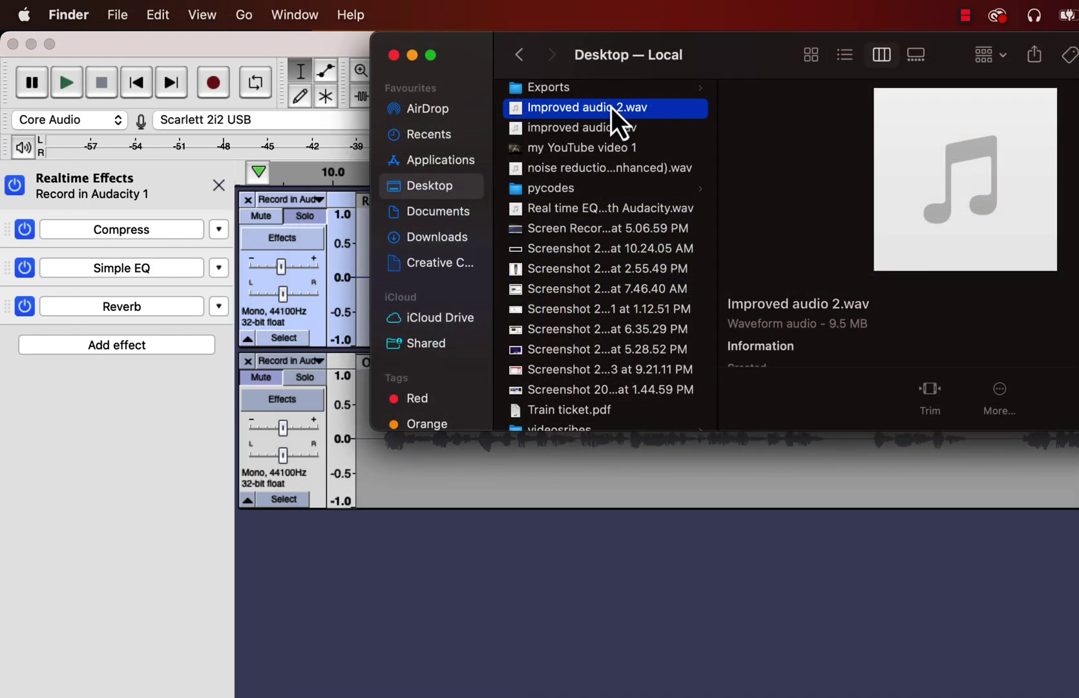
{"action": "left_click_drag", "start_coordinate": [611, 107], "coordinate": [384, 566]}
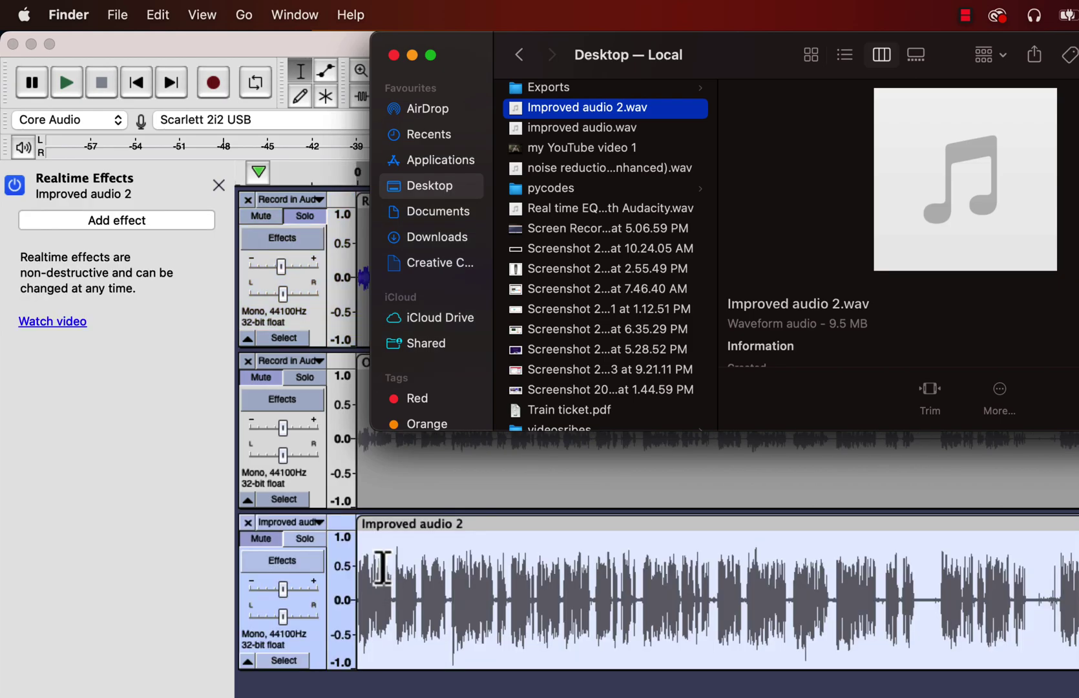
{"action": "left_click", "coordinate": [394, 55]}
- Listen to the start of Improved audio 2, then show the top track's effects and select its clip
{"action": "left_click", "coordinate": [308, 543]}
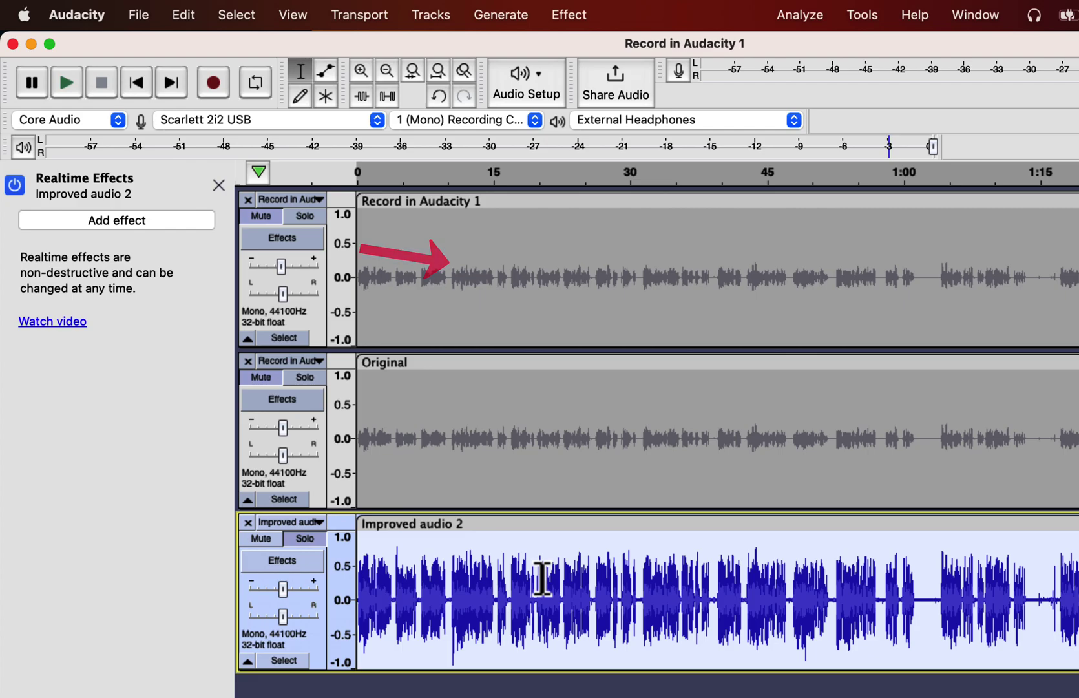
{"action": "key", "text": "super+2"}
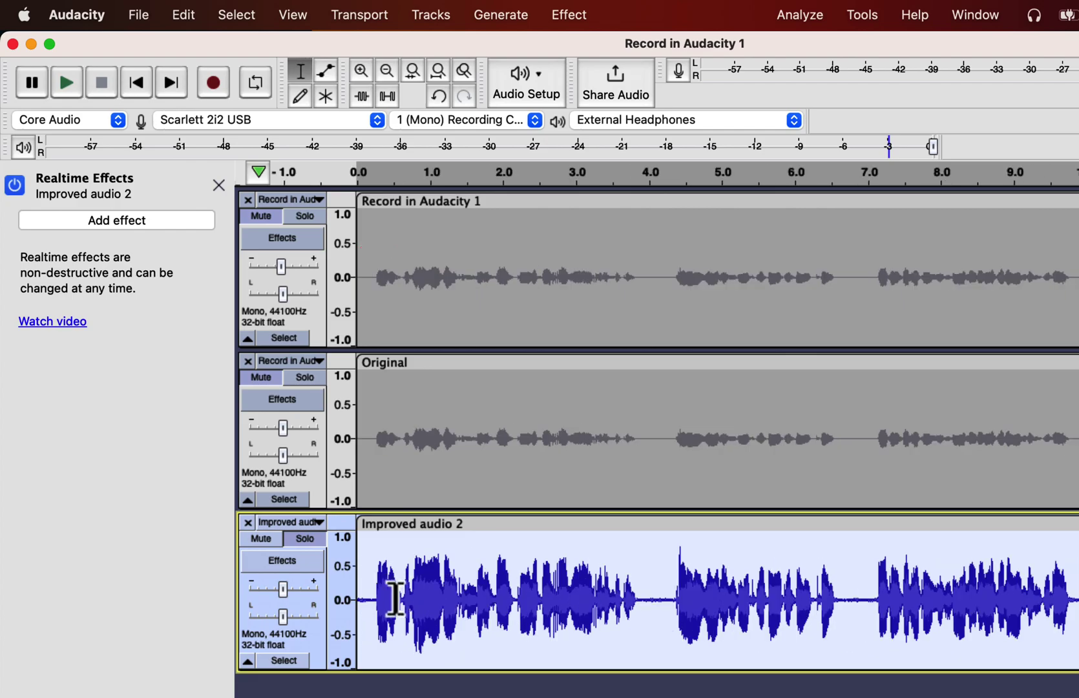
{"action": "left_click", "coordinate": [359, 599]}
{"action": "key", "text": "space"}
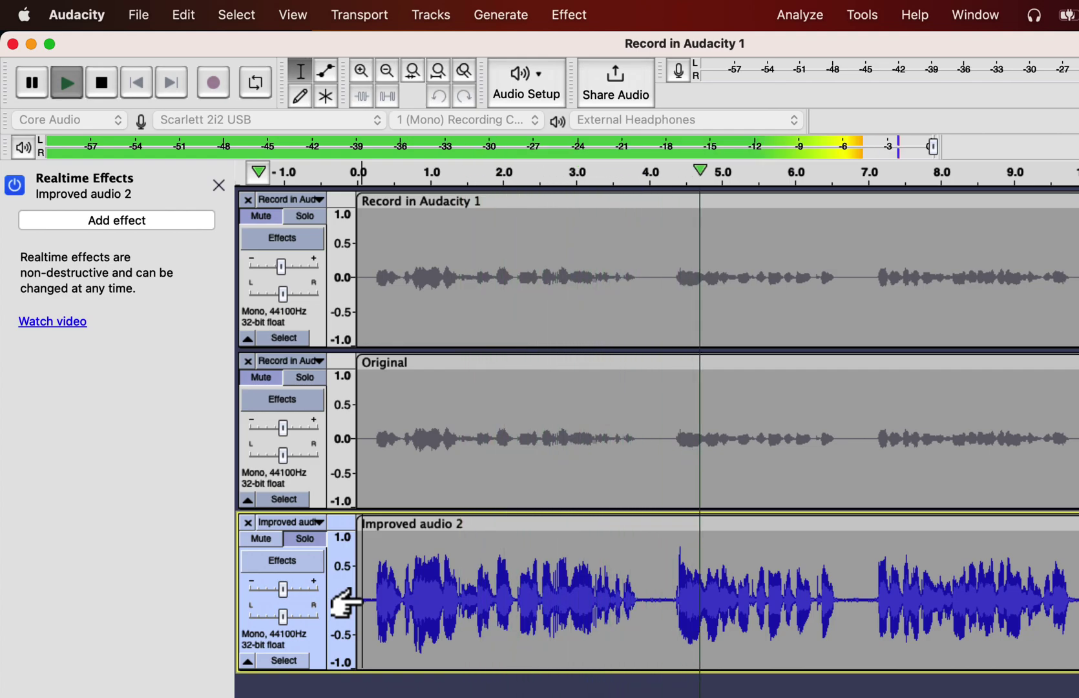
{"action": "key", "text": "space"}
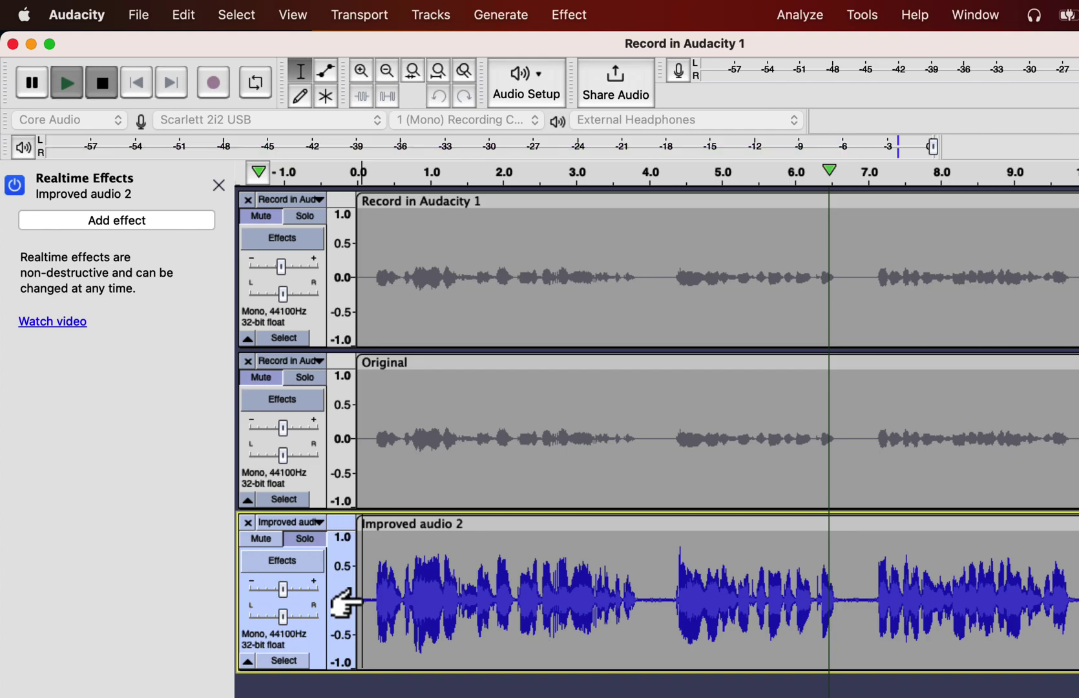
{"action": "left_click", "coordinate": [309, 234]}
{"action": "double_click", "coordinate": [487, 297]}
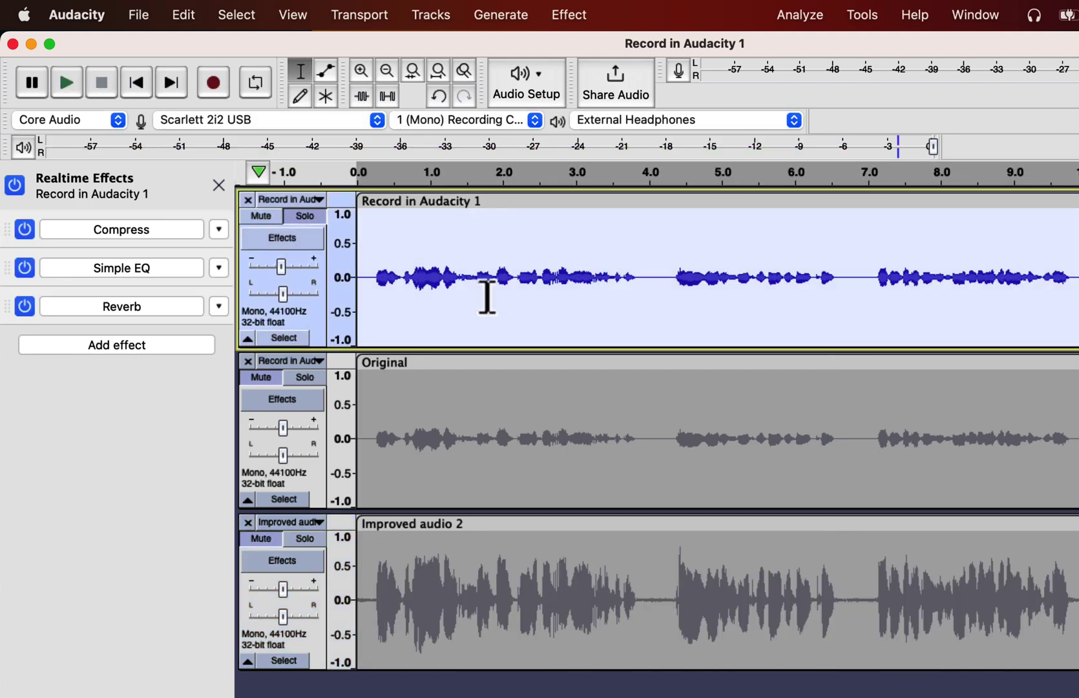
- Choose Get more effects... from the Add effect list to reach the Audacity Plugins site
{"action": "left_click", "coordinate": [127, 348]}
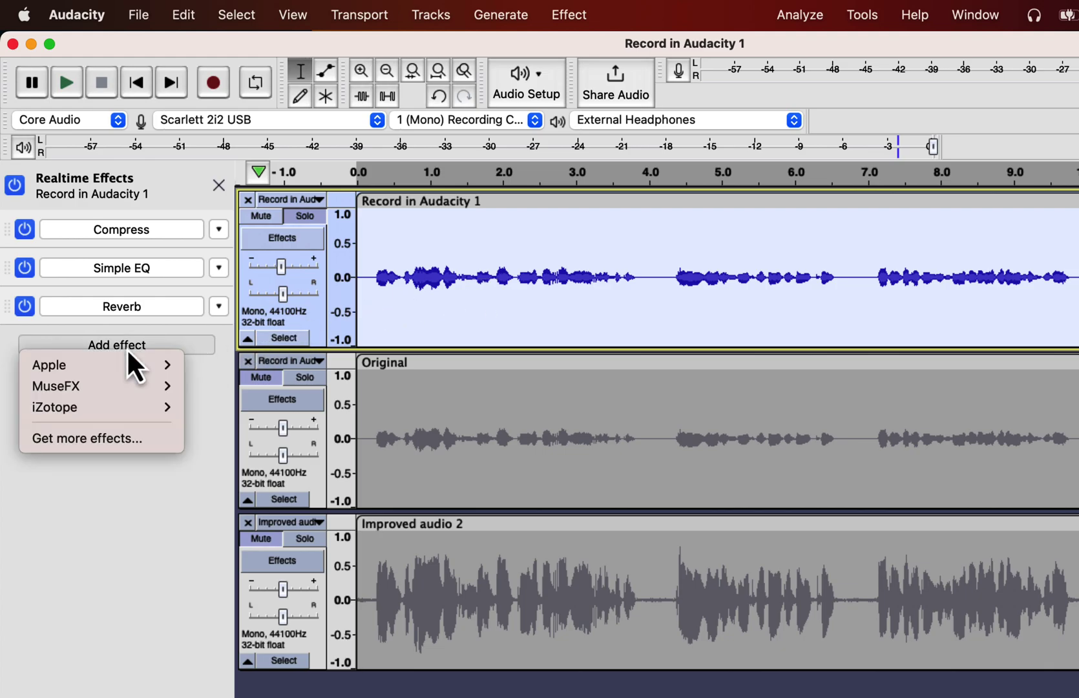
{"action": "left_click", "coordinate": [126, 439]}
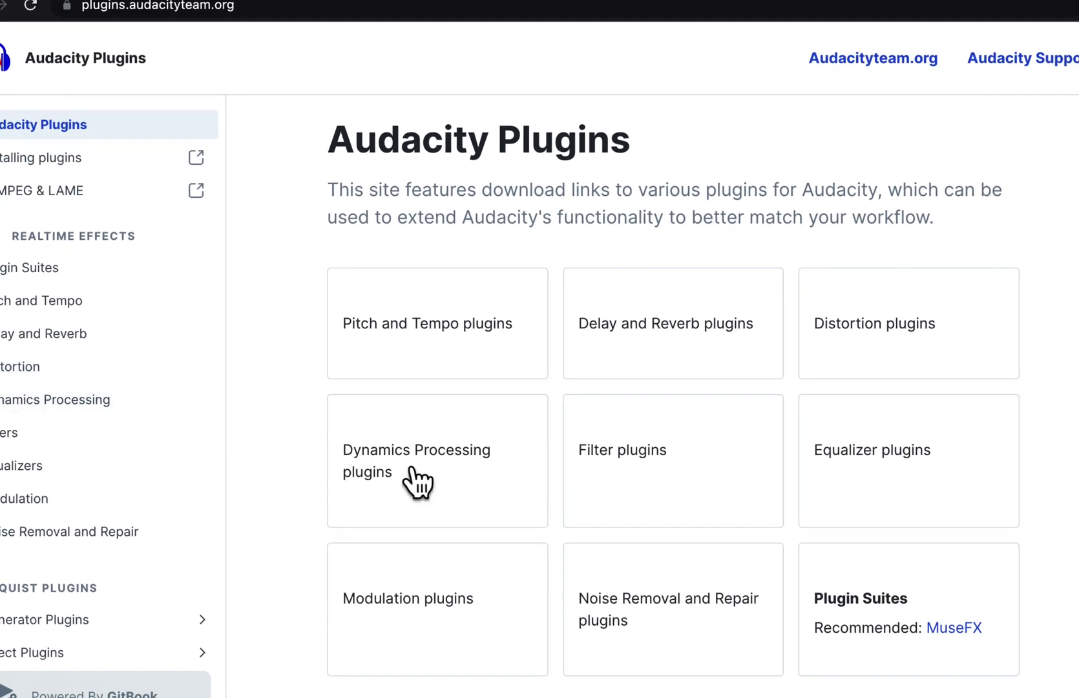
- Follow the MuseFX suite entry past its effect list to the Muse Hub website
{"action": "left_click", "coordinate": [955, 626]}
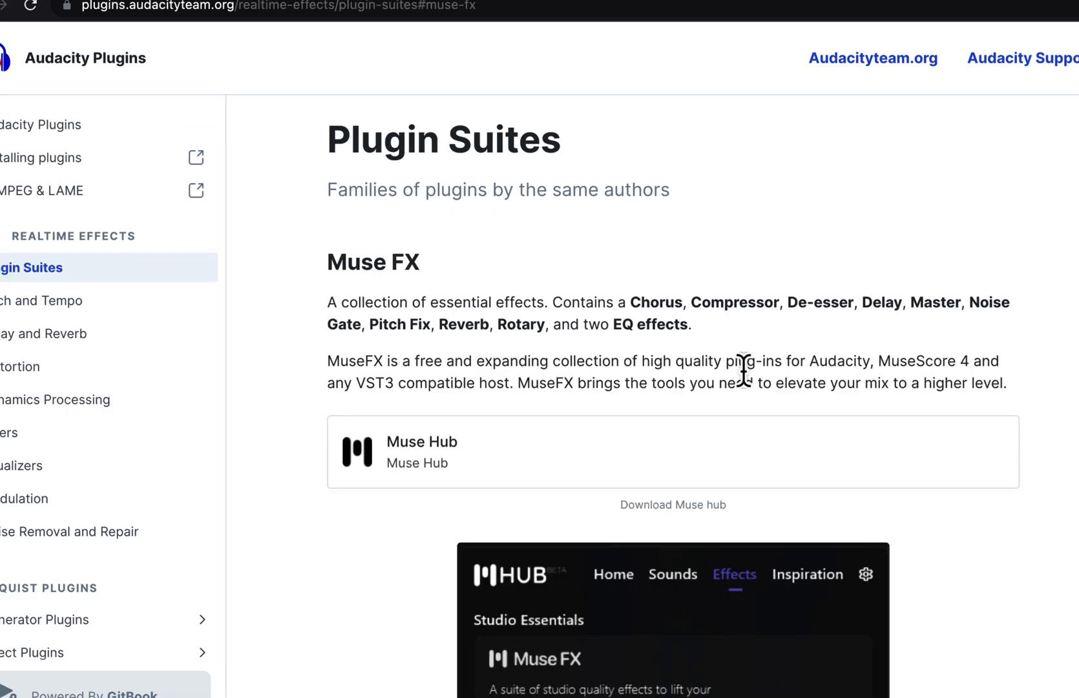
{"action": "left_click_drag", "start_coordinate": [630, 294], "coordinate": [727, 334]}
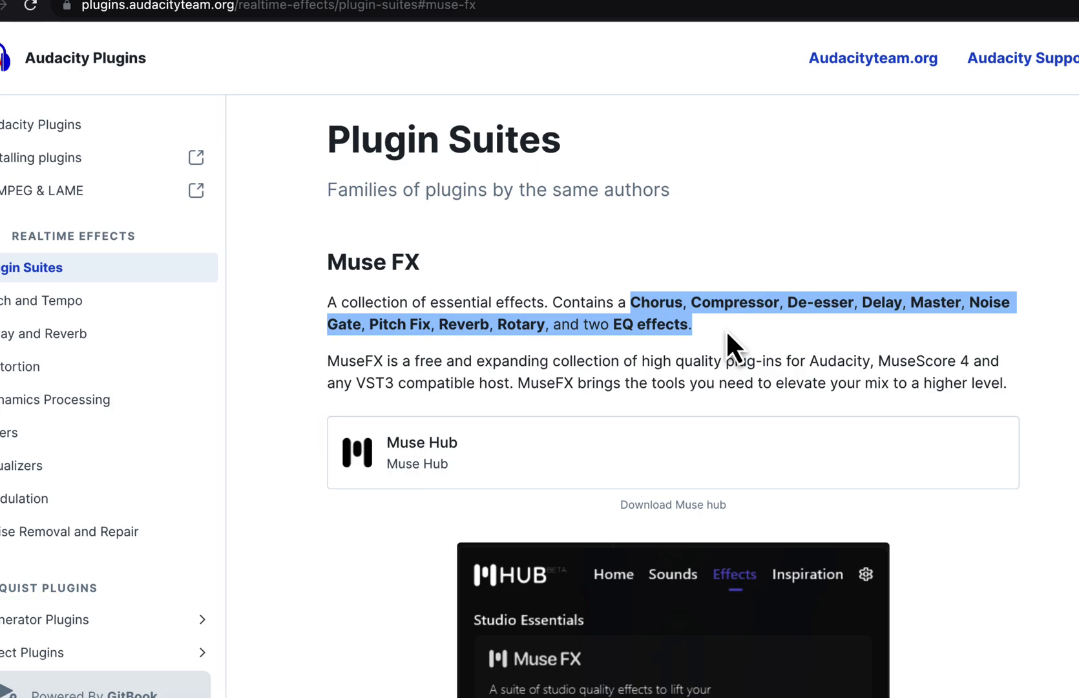
{"action": "scroll", "coordinate": [725, 329], "scroll_direction": "down", "scroll_amount": 5}
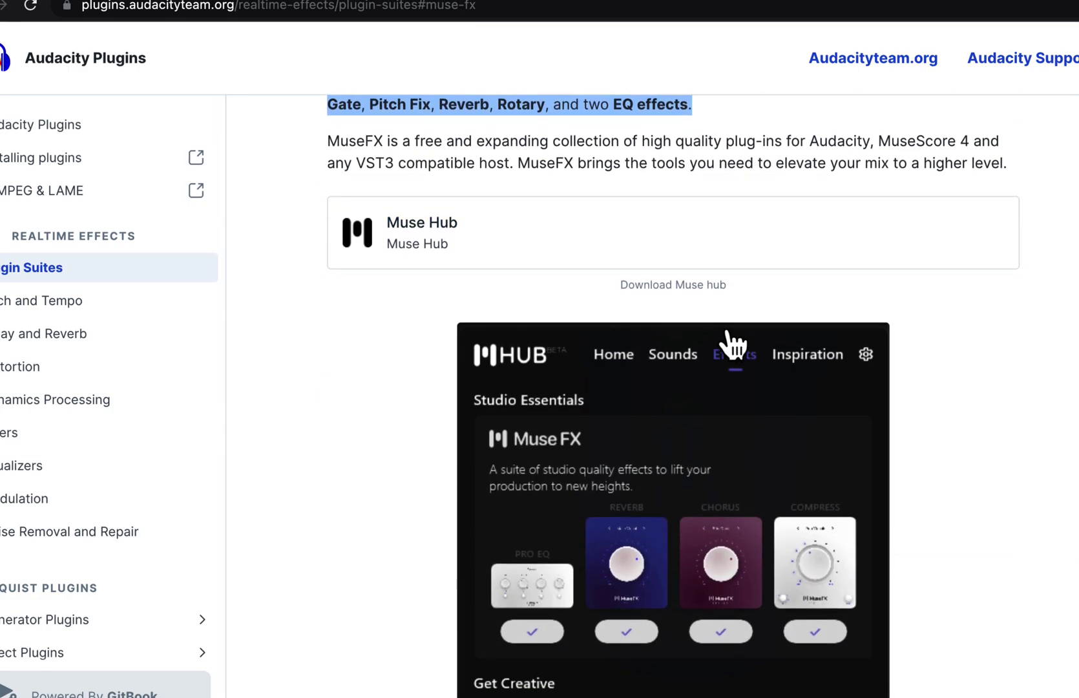
{"action": "left_click", "coordinate": [476, 221]}
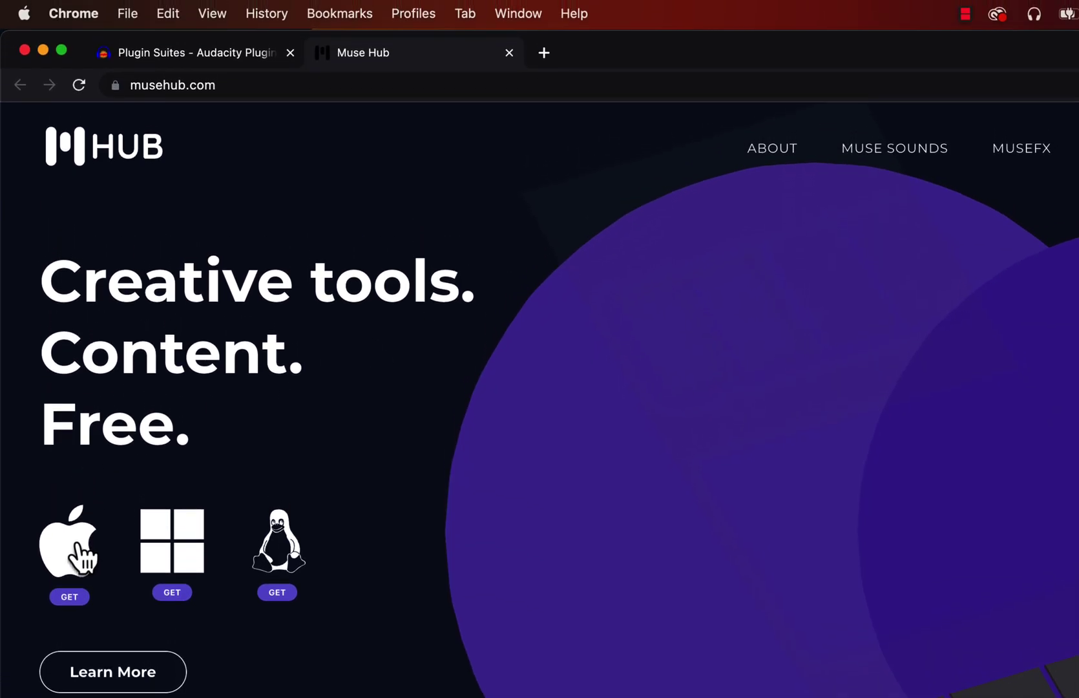
- Launch Muse Hub through Spotlight and view its installed Effects page
{"action": "key", "text": "super+space"}
{"action": "type", "text": "mu"}
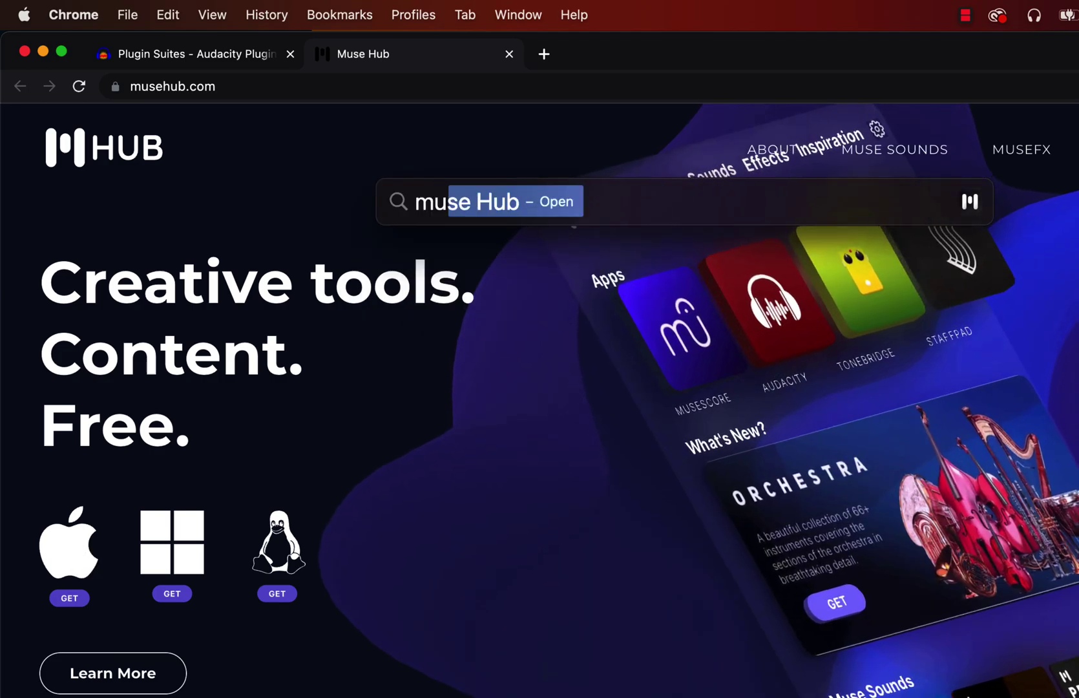
{"action": "key", "text": "Return"}
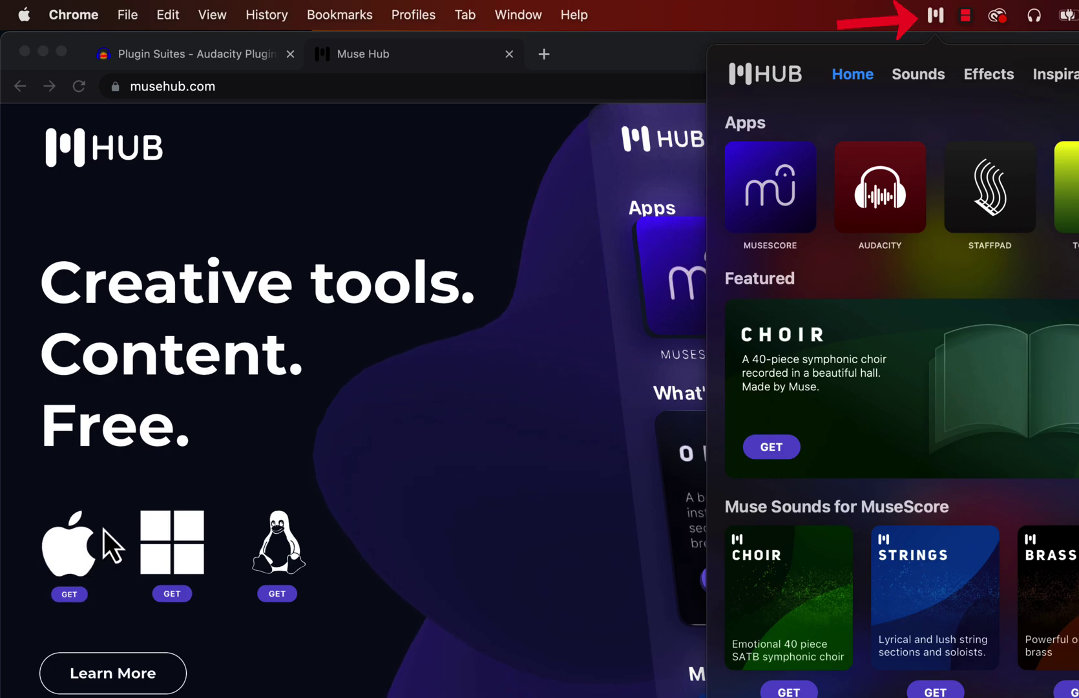
{"action": "left_click", "coordinate": [935, 17]}
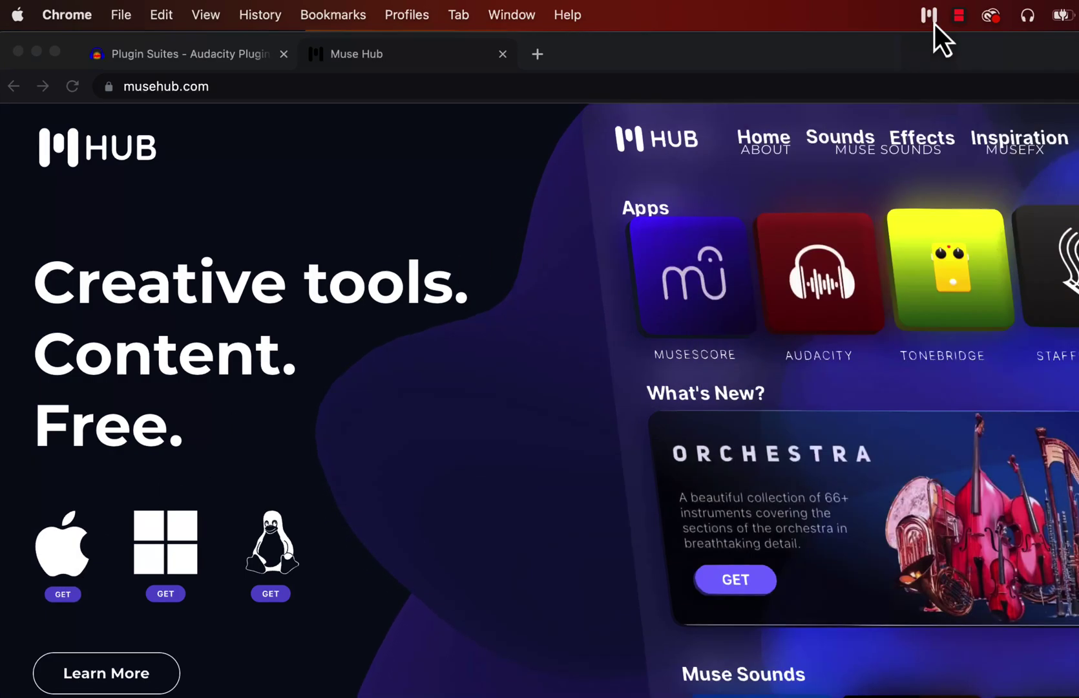
{"action": "left_click", "coordinate": [935, 17]}
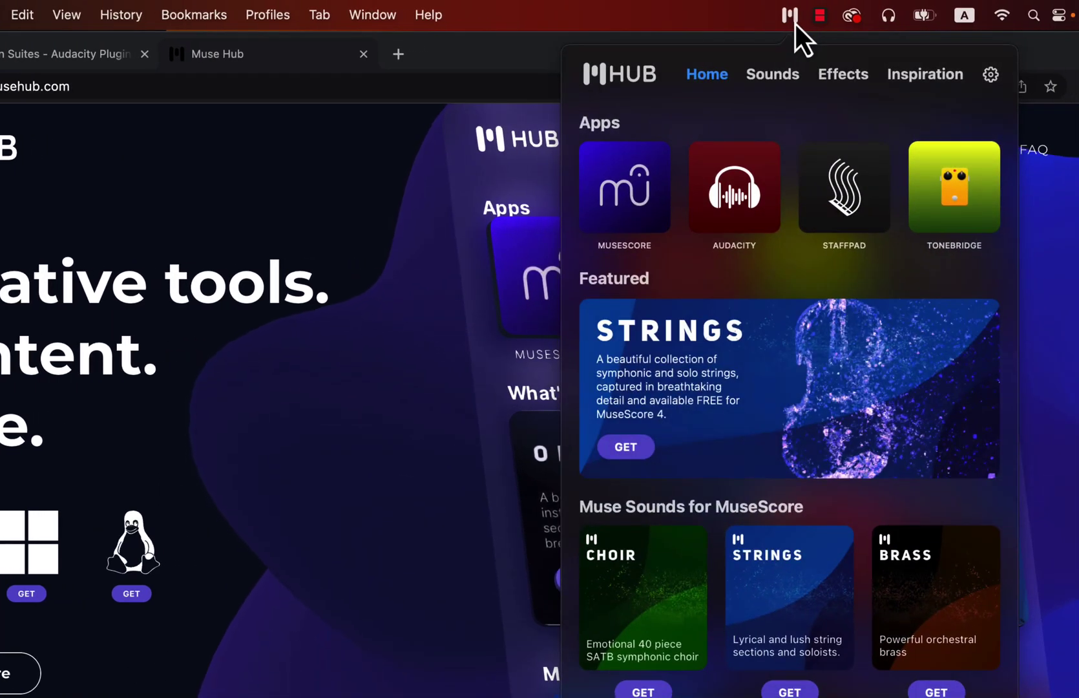
{"action": "left_click", "coordinate": [841, 78]}
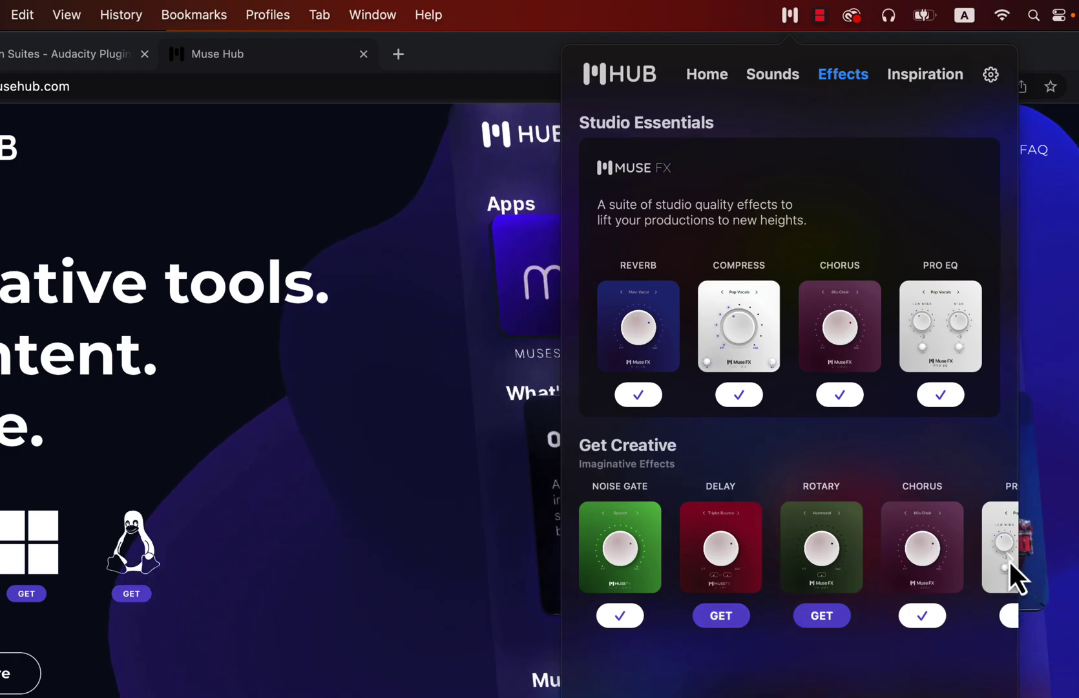
{"action": "scroll", "coordinate": [1009, 562], "scroll_direction": "right", "scroll_amount": 5}
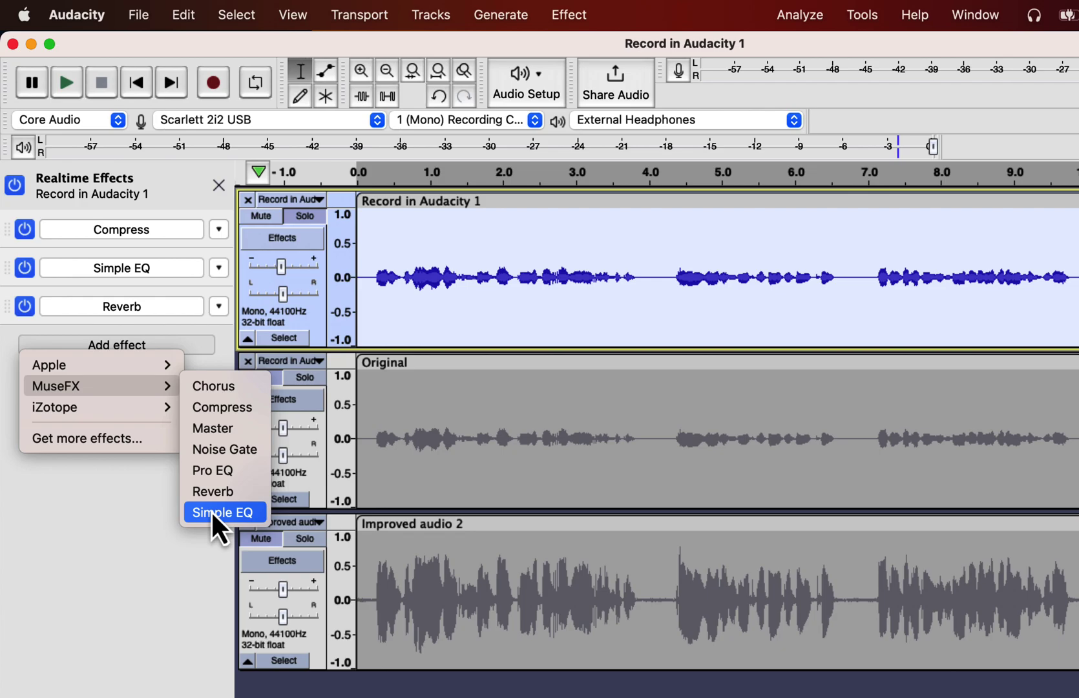
- Remove the Improved audio 2 and Original tracks, then duplicate the top track and mute the copy
{"action": "left_click", "coordinate": [571, 267]}
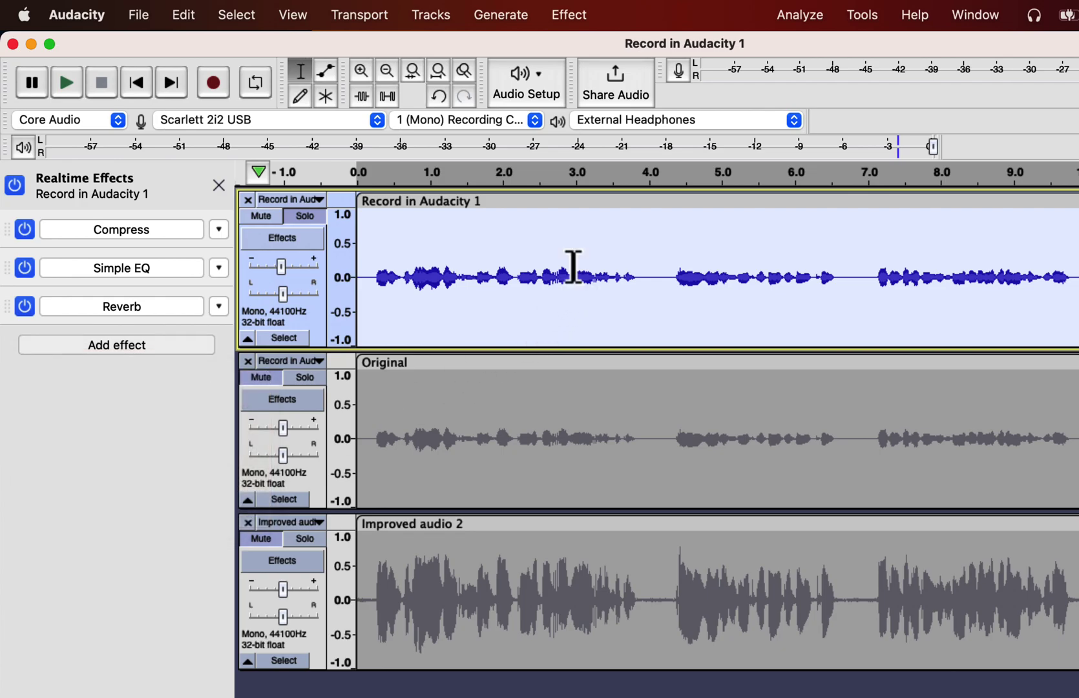
{"action": "left_click", "coordinate": [249, 522]}
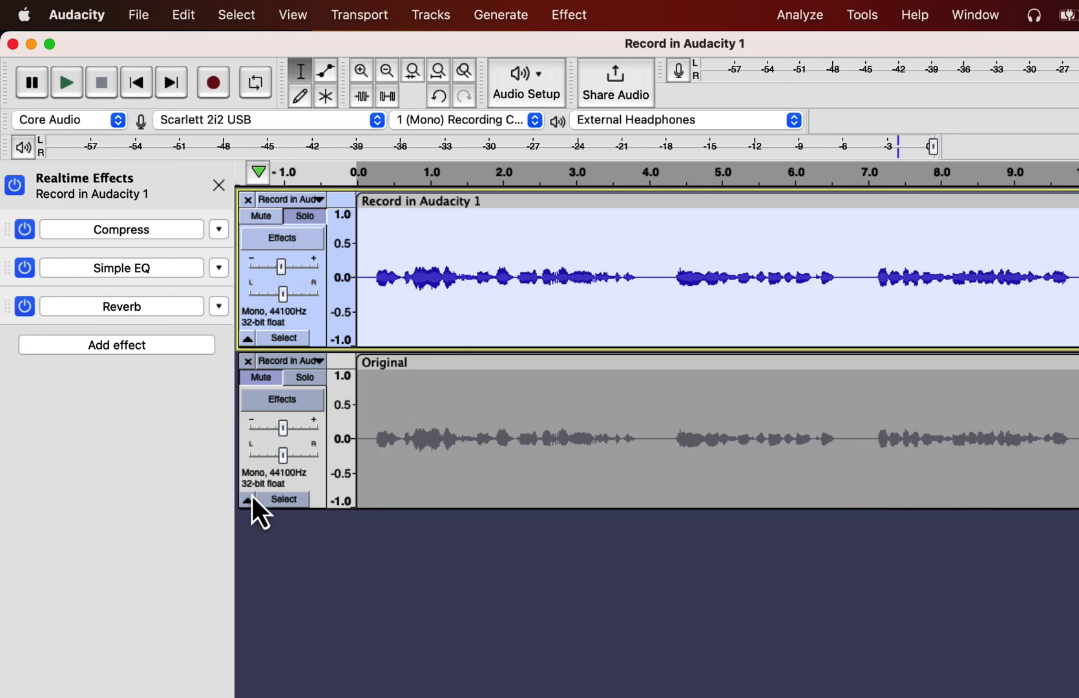
{"action": "left_click", "coordinate": [247, 361]}
{"action": "key", "text": "super+d"}
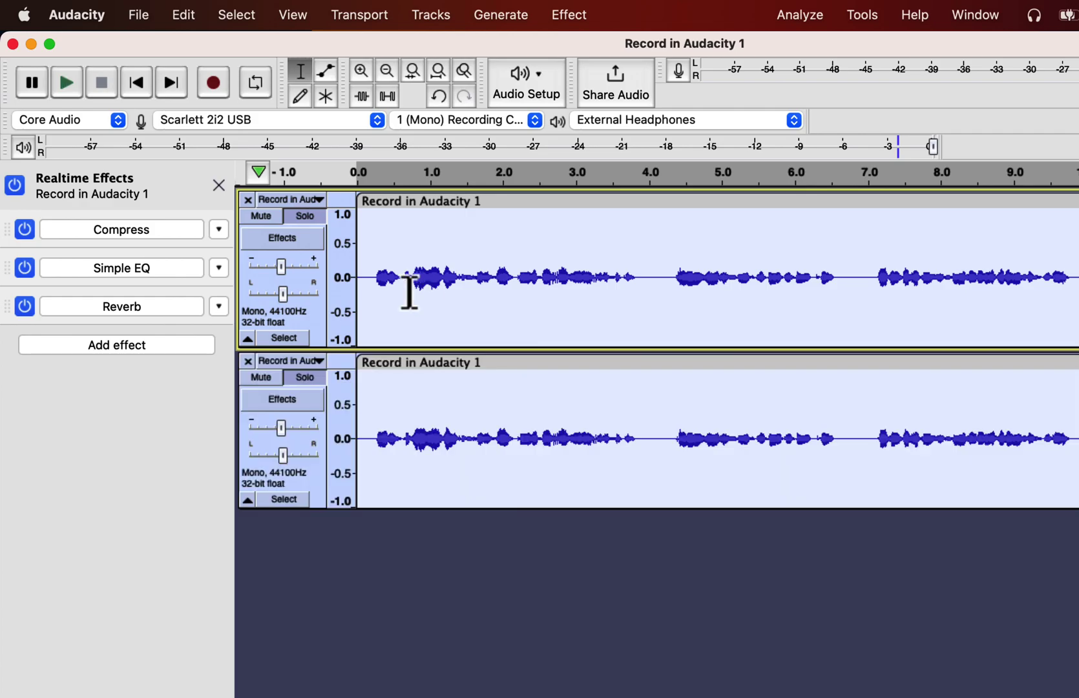
{"action": "left_click", "coordinate": [261, 378]}
- Capture a Noise Reduction noise profile from the pause near 4.0 s
{"action": "left_click_drag", "start_coordinate": [638, 265], "coordinate": [669, 277]}
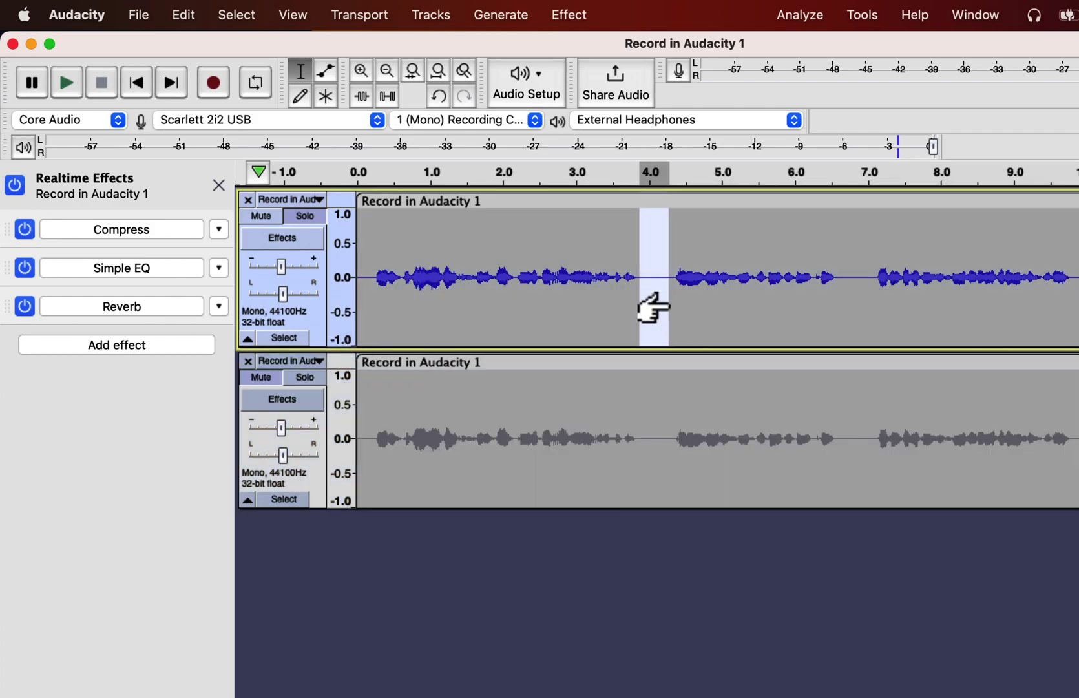
{"action": "left_click", "coordinate": [574, 17]}
{"action": "mouse_move", "coordinate": [698, 229]}
{"action": "left_click", "coordinate": [804, 286]}
{"action": "left_click", "coordinate": [684, 337]}
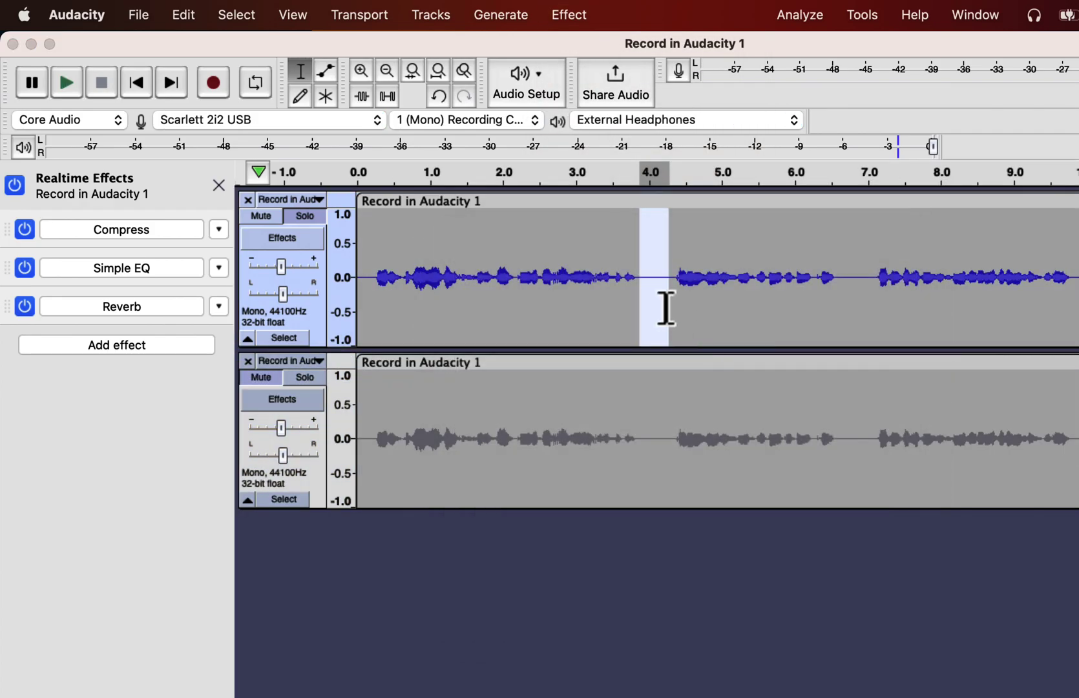
{"action": "double_click", "coordinate": [665, 306]}
{"action": "left_click", "coordinate": [573, 14]}
- Apply Noise Reduction at 6 dB to the whole top clip
{"action": "left_click", "coordinate": [795, 286]}
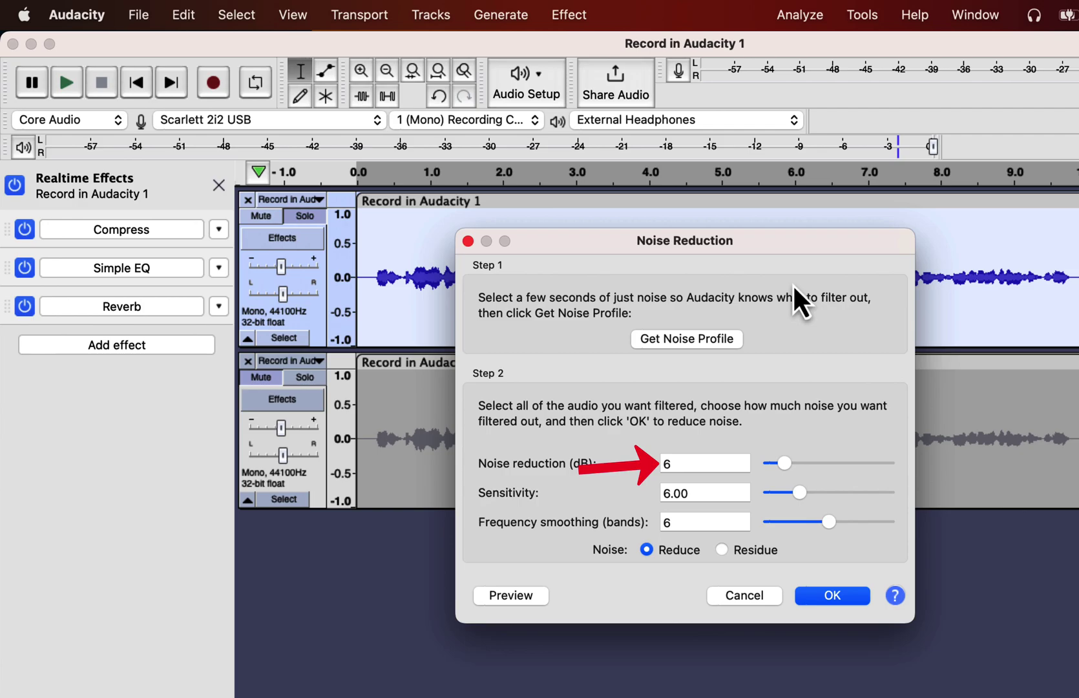
{"action": "left_click", "coordinate": [833, 595]}
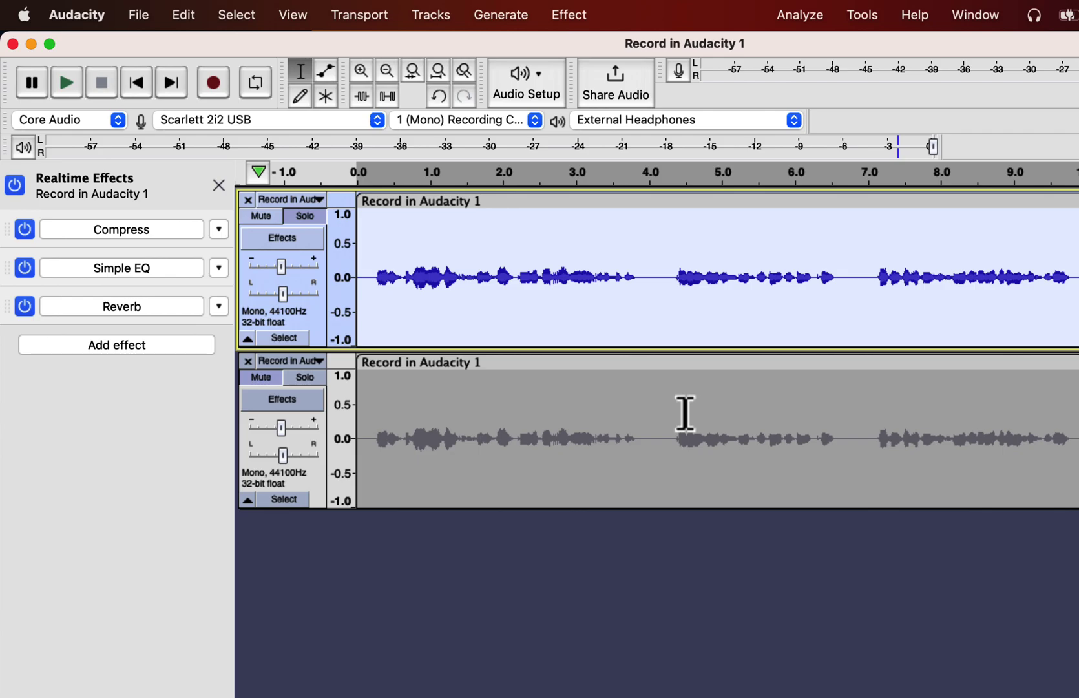
- Play the voice, switching Solo between the unprocessed copy and processed track twice, then stop
{"action": "key", "text": "space"}
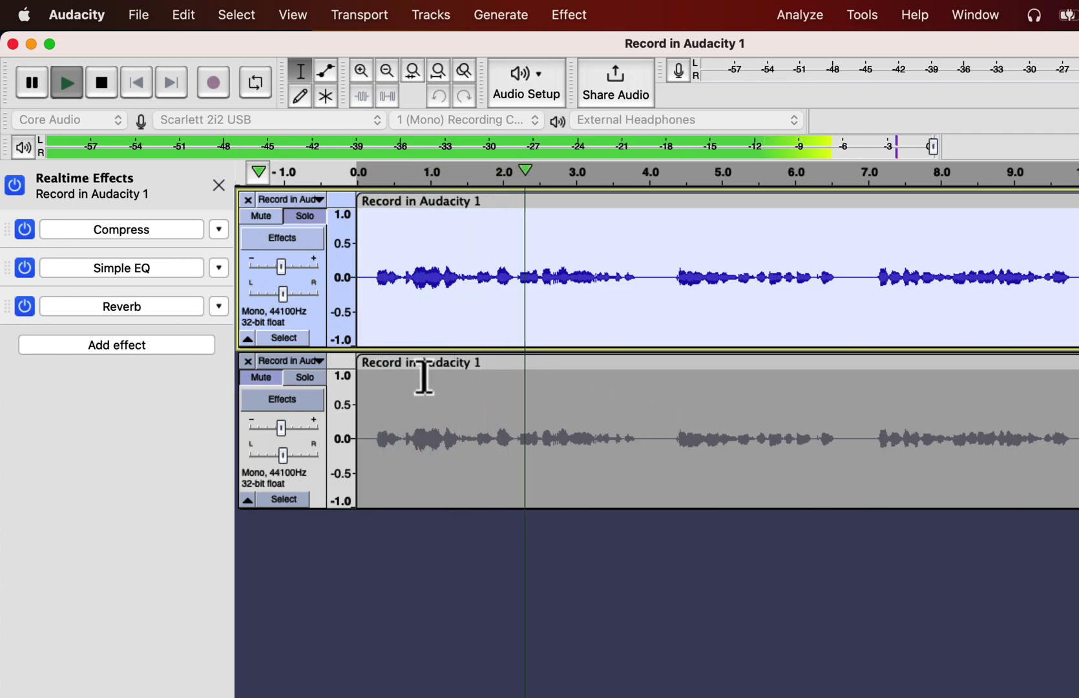
{"action": "left_click", "coordinate": [296, 377]}
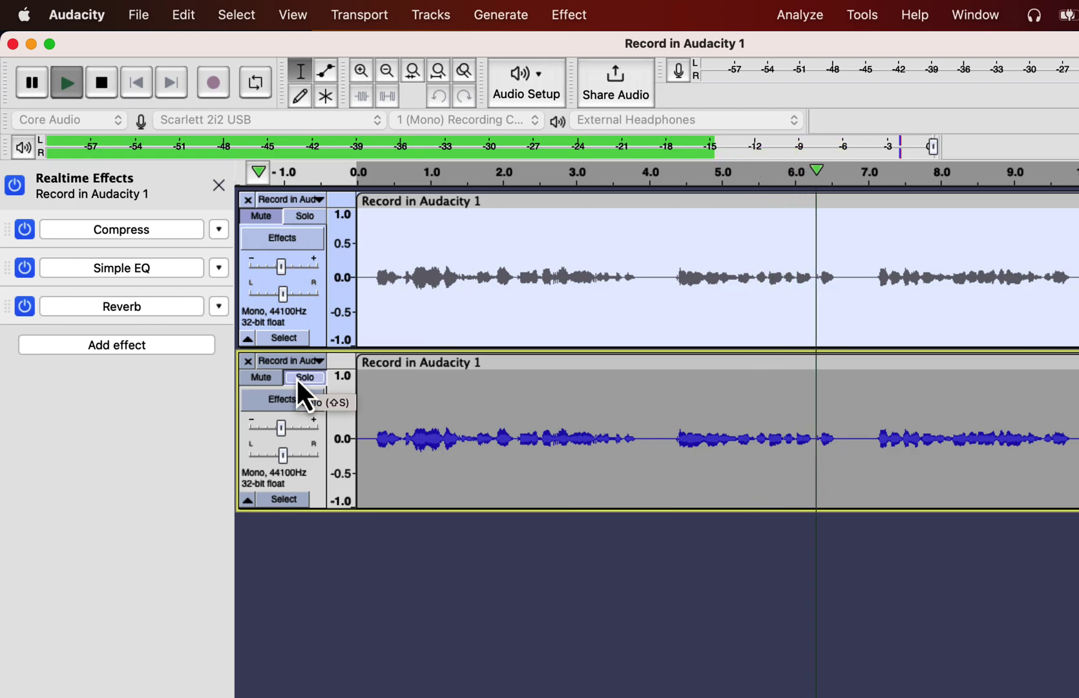
{"action": "left_click", "coordinate": [314, 215]}
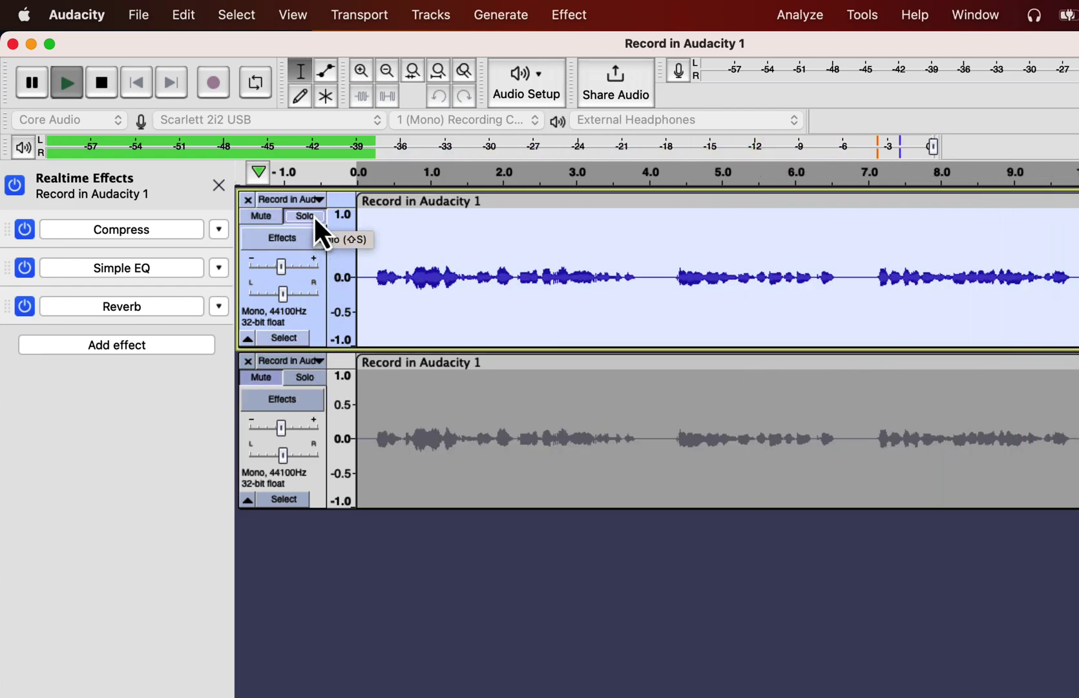
{"action": "left_click", "coordinate": [305, 380]}
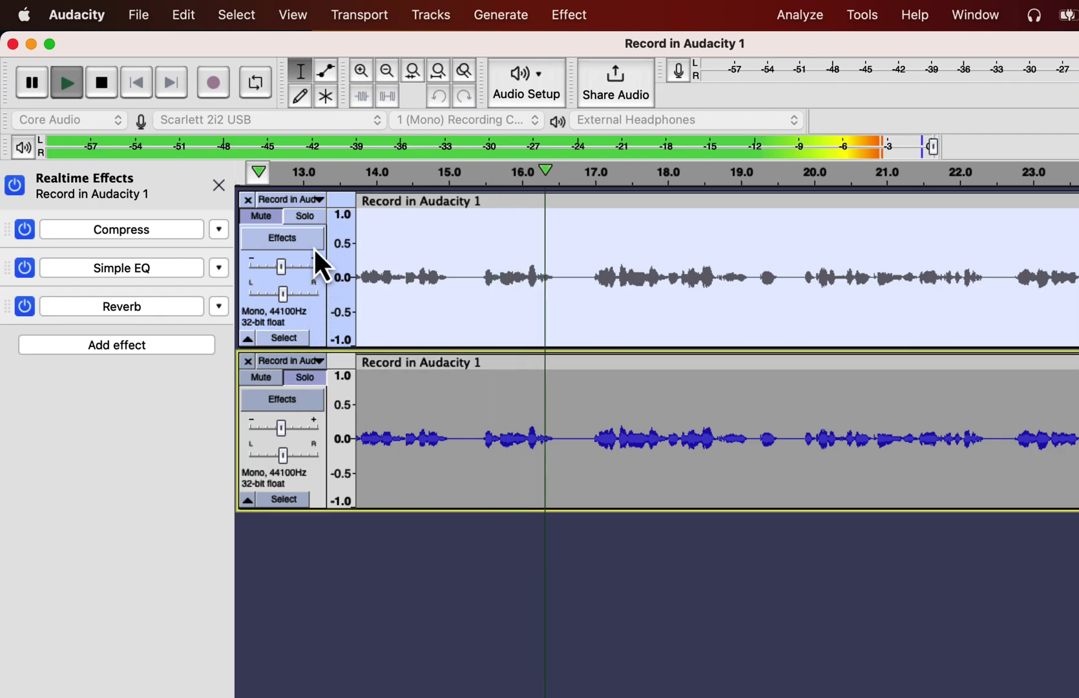
{"action": "left_click", "coordinate": [307, 216]}
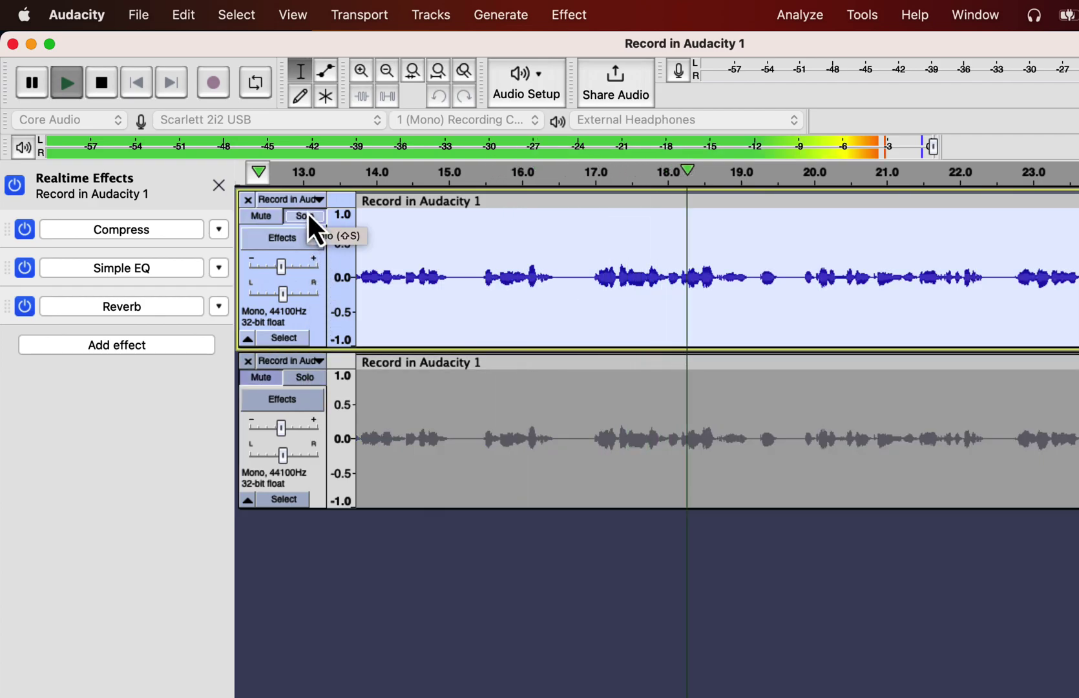
{"action": "key", "text": "space"}
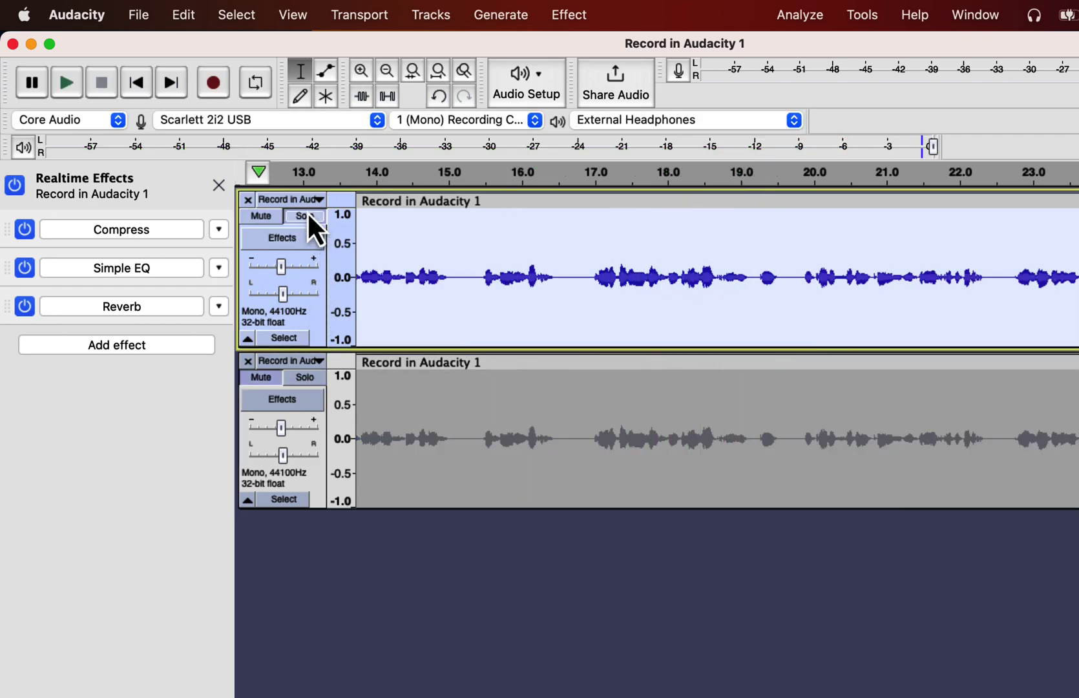